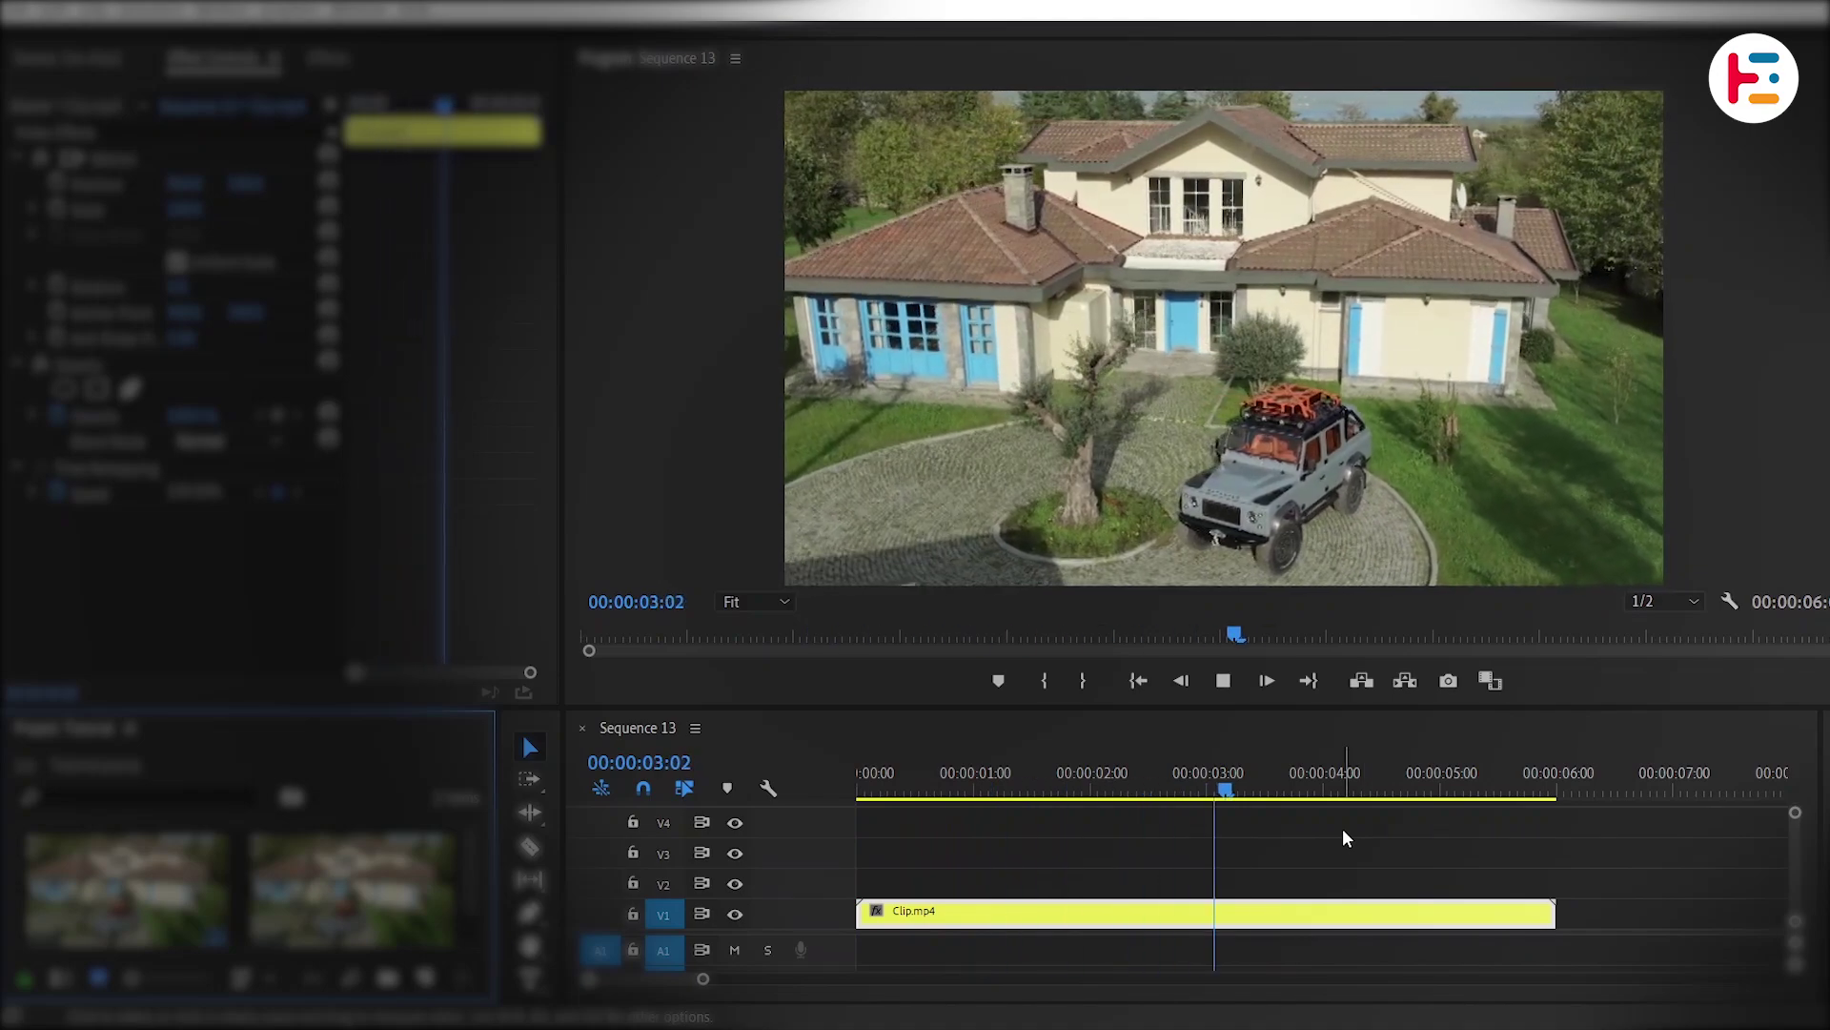
Step: Return the playhead to the start of the sequence and display the Lumetri Color controls for Clip.mp4
key(space)
drag(923, 774, 795, 793)
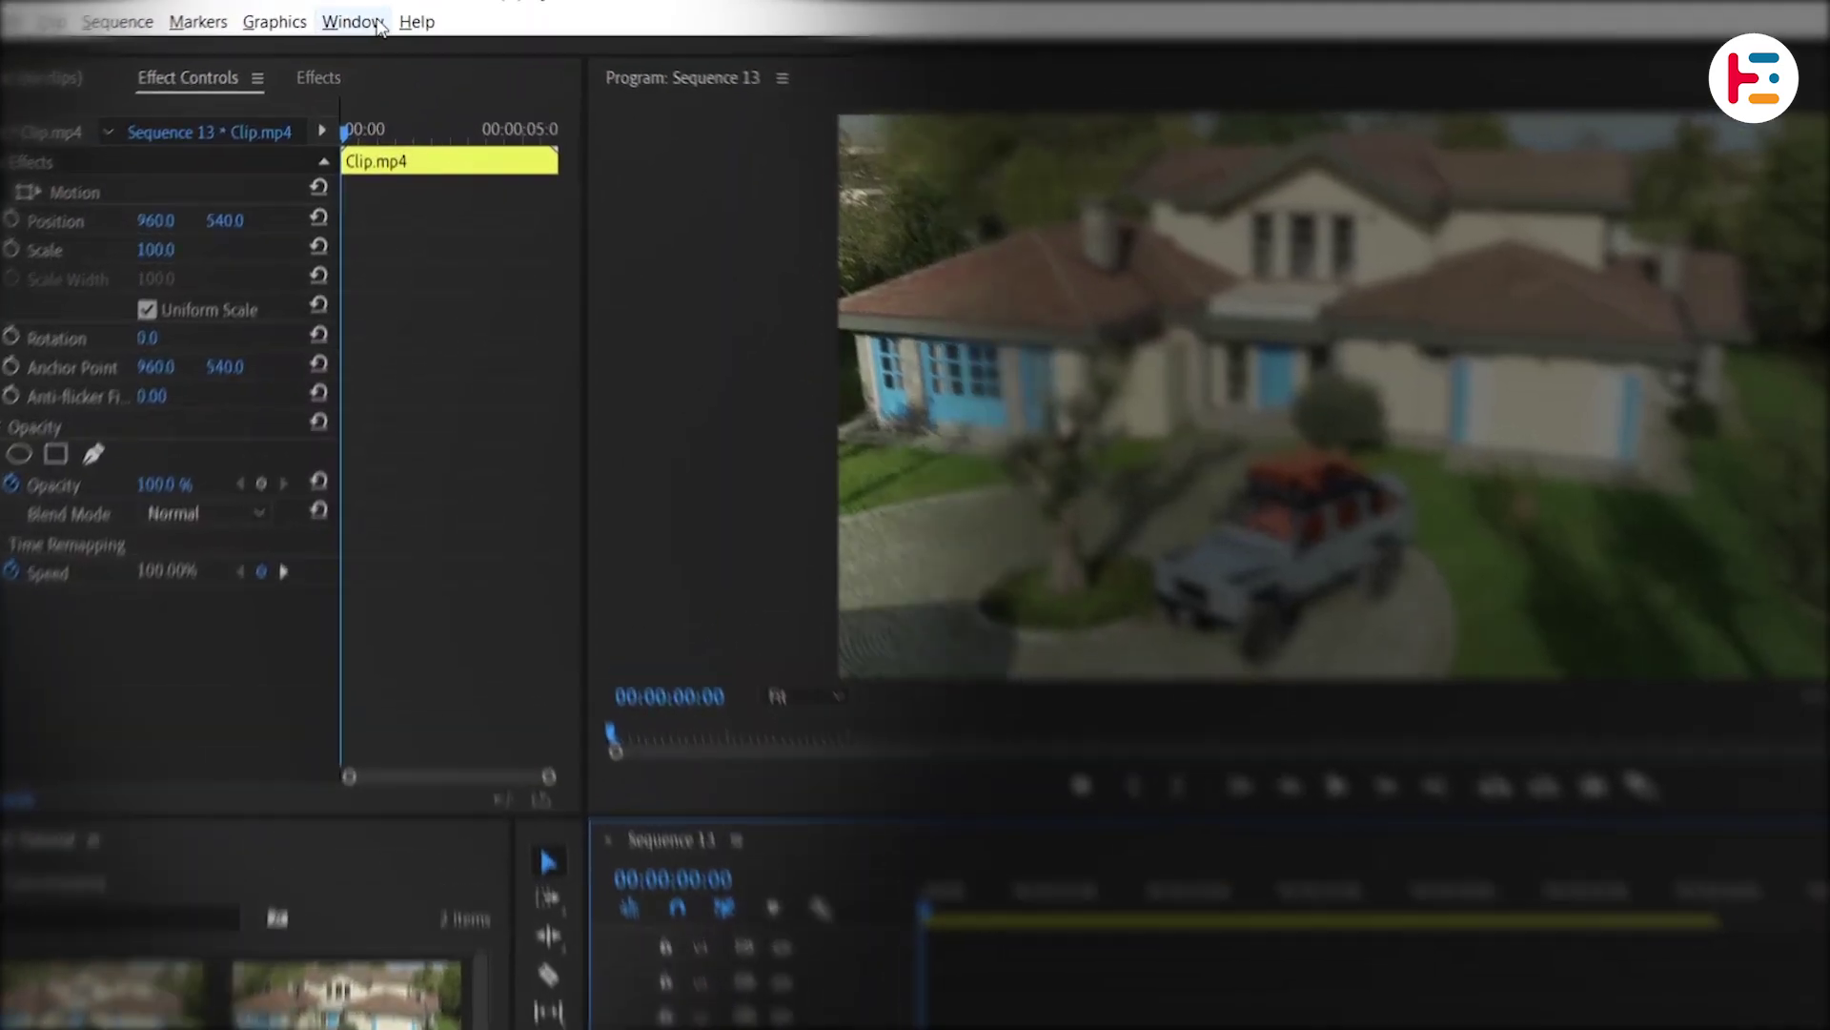
click(375, 13)
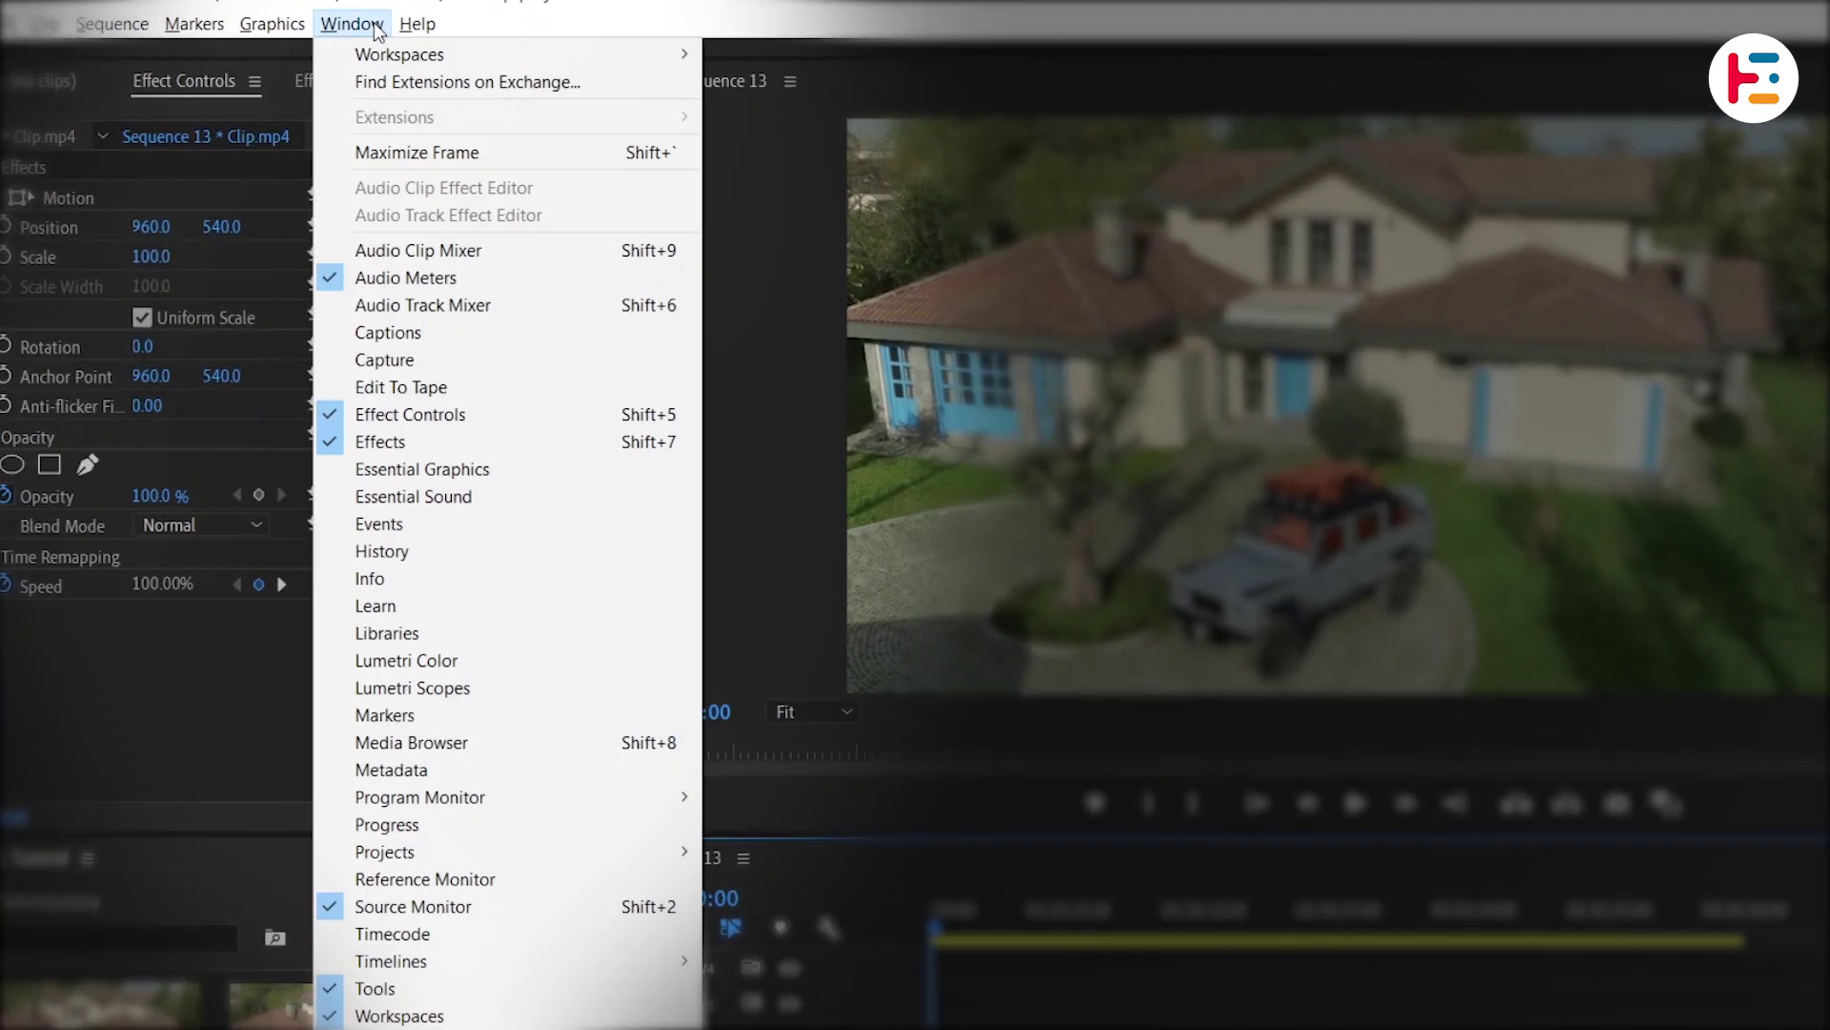
click(532, 663)
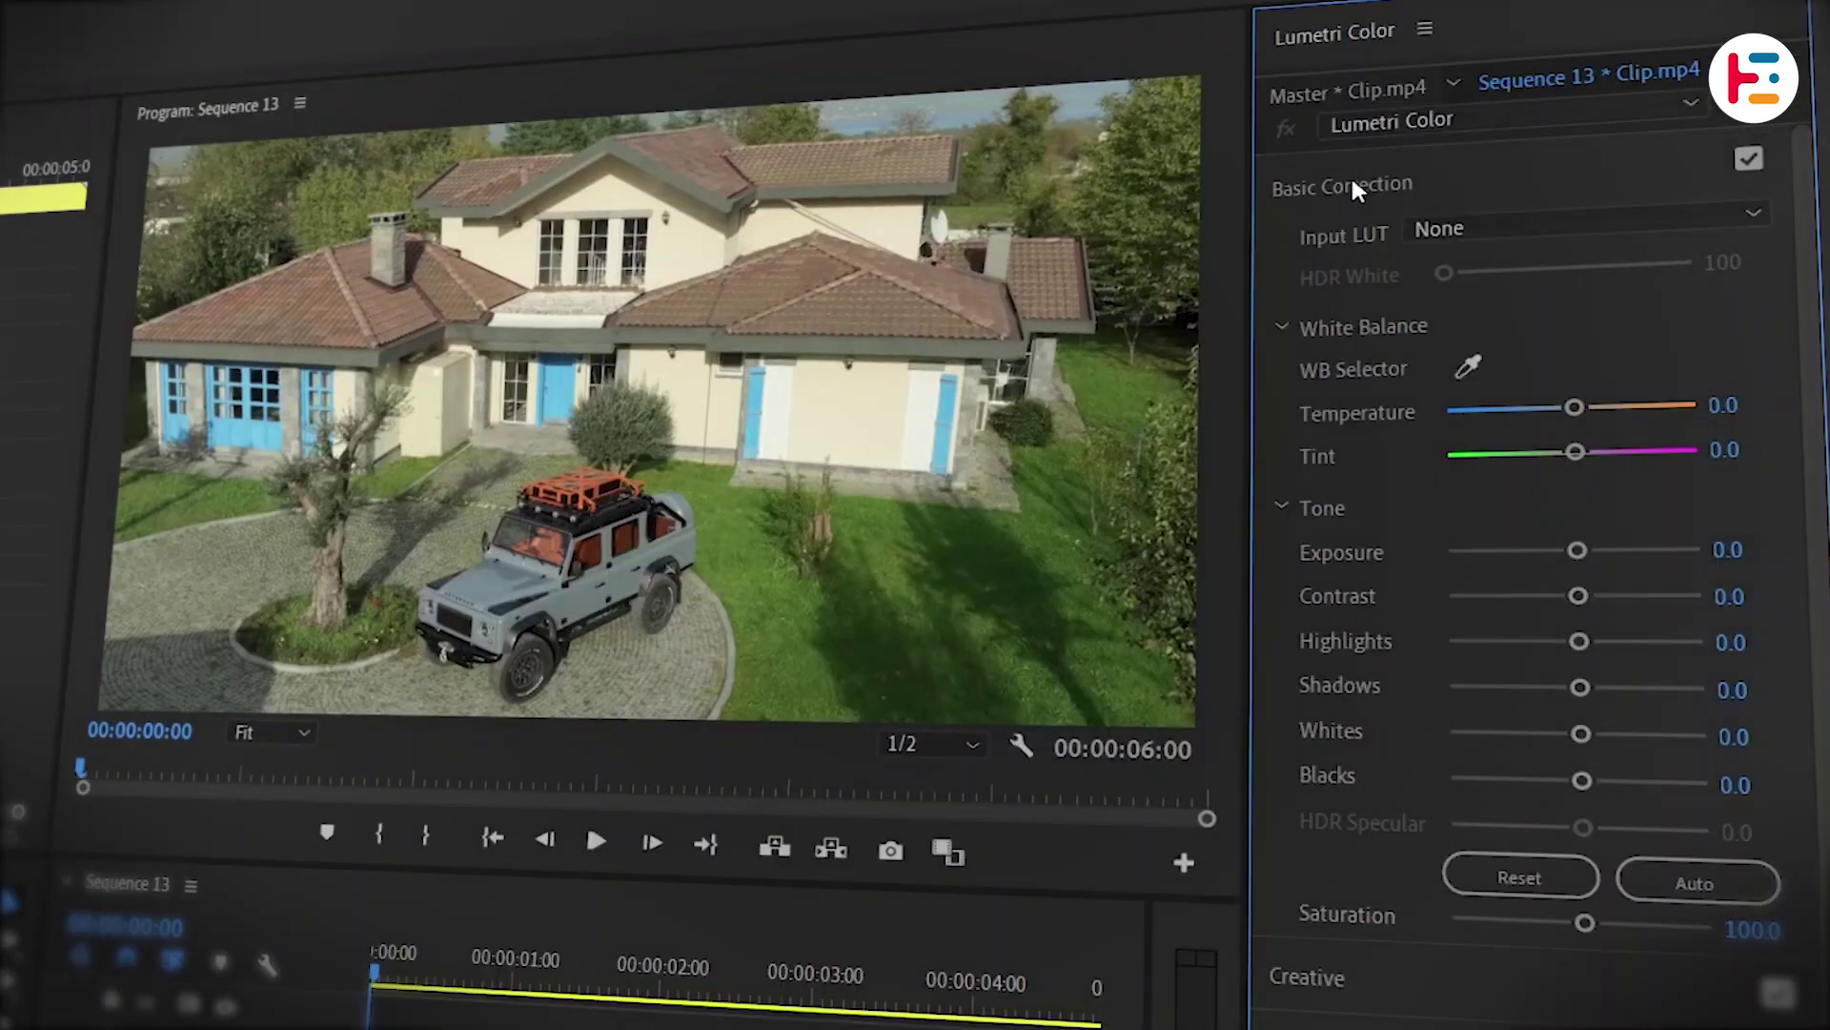
Step: In Clip.mp4's basic correction, set Exposure to -4.1 and Contrast to 37.4, lower Shadows, raise Blacks and cool the Temperature
drag(1577, 550, 1469, 563)
drag(1578, 596, 1621, 596)
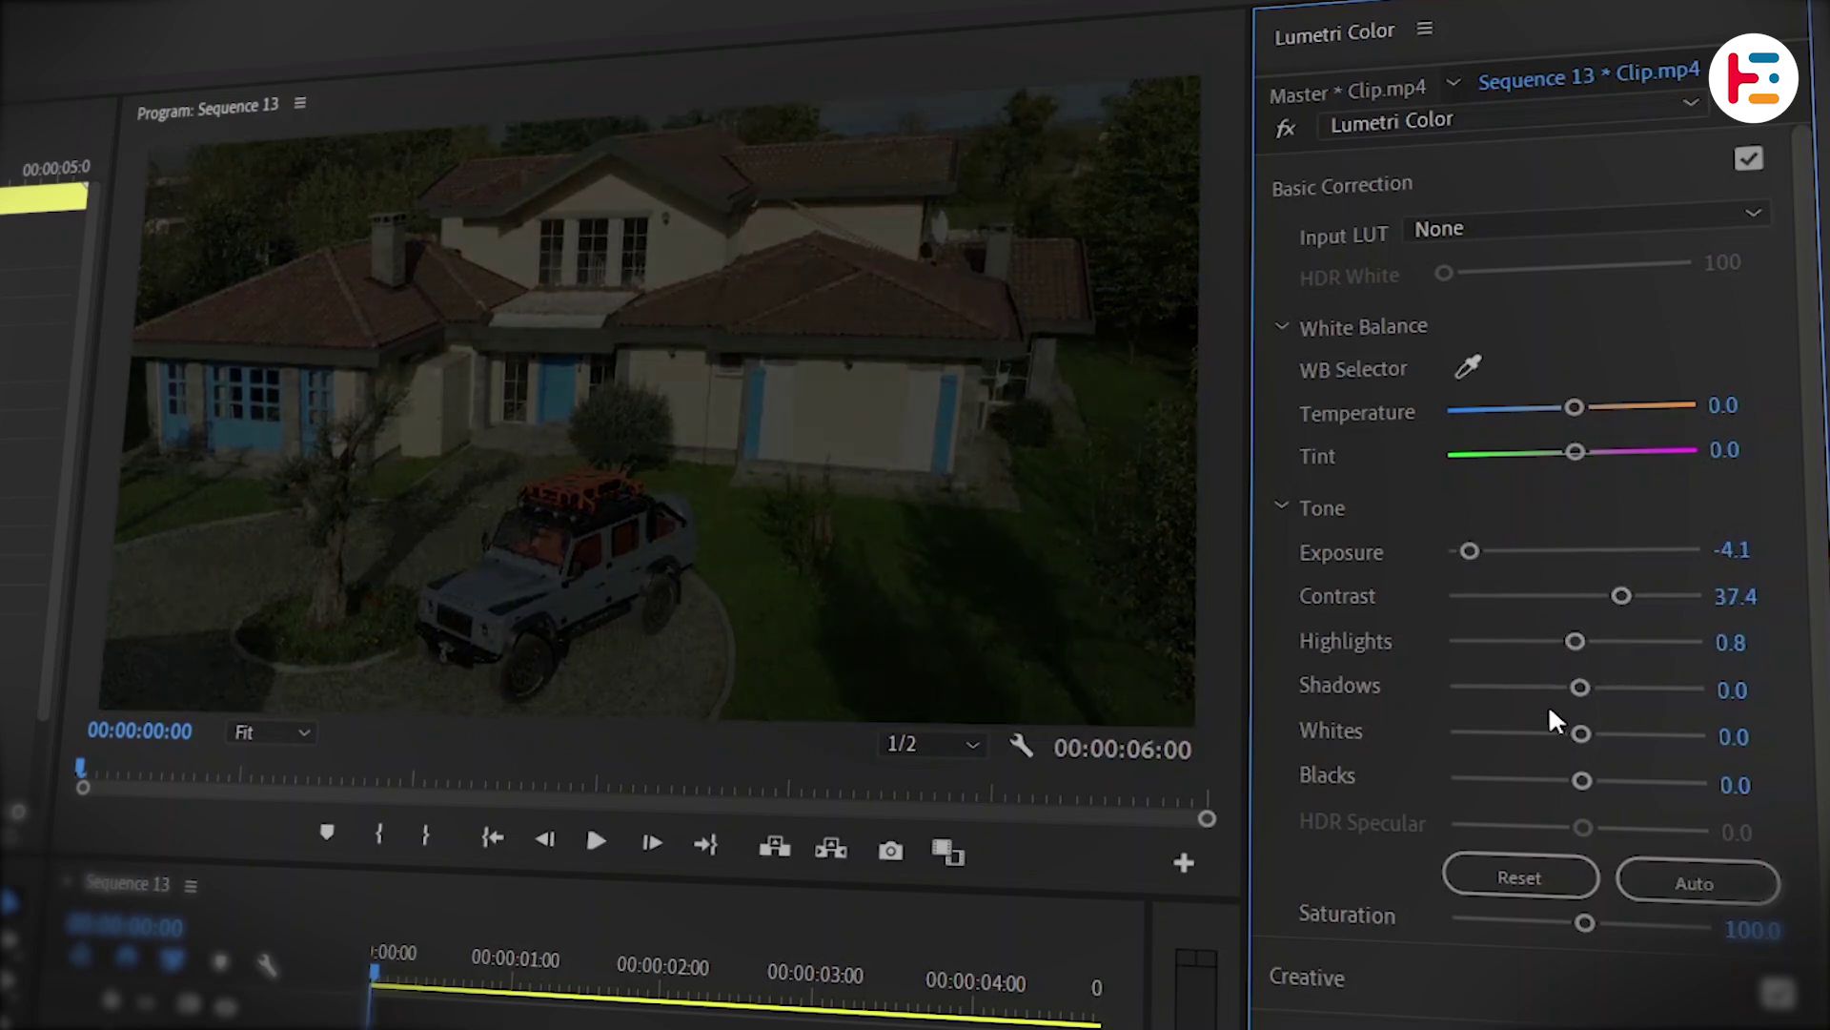
drag(1575, 691, 1525, 687)
drag(1583, 779, 1607, 781)
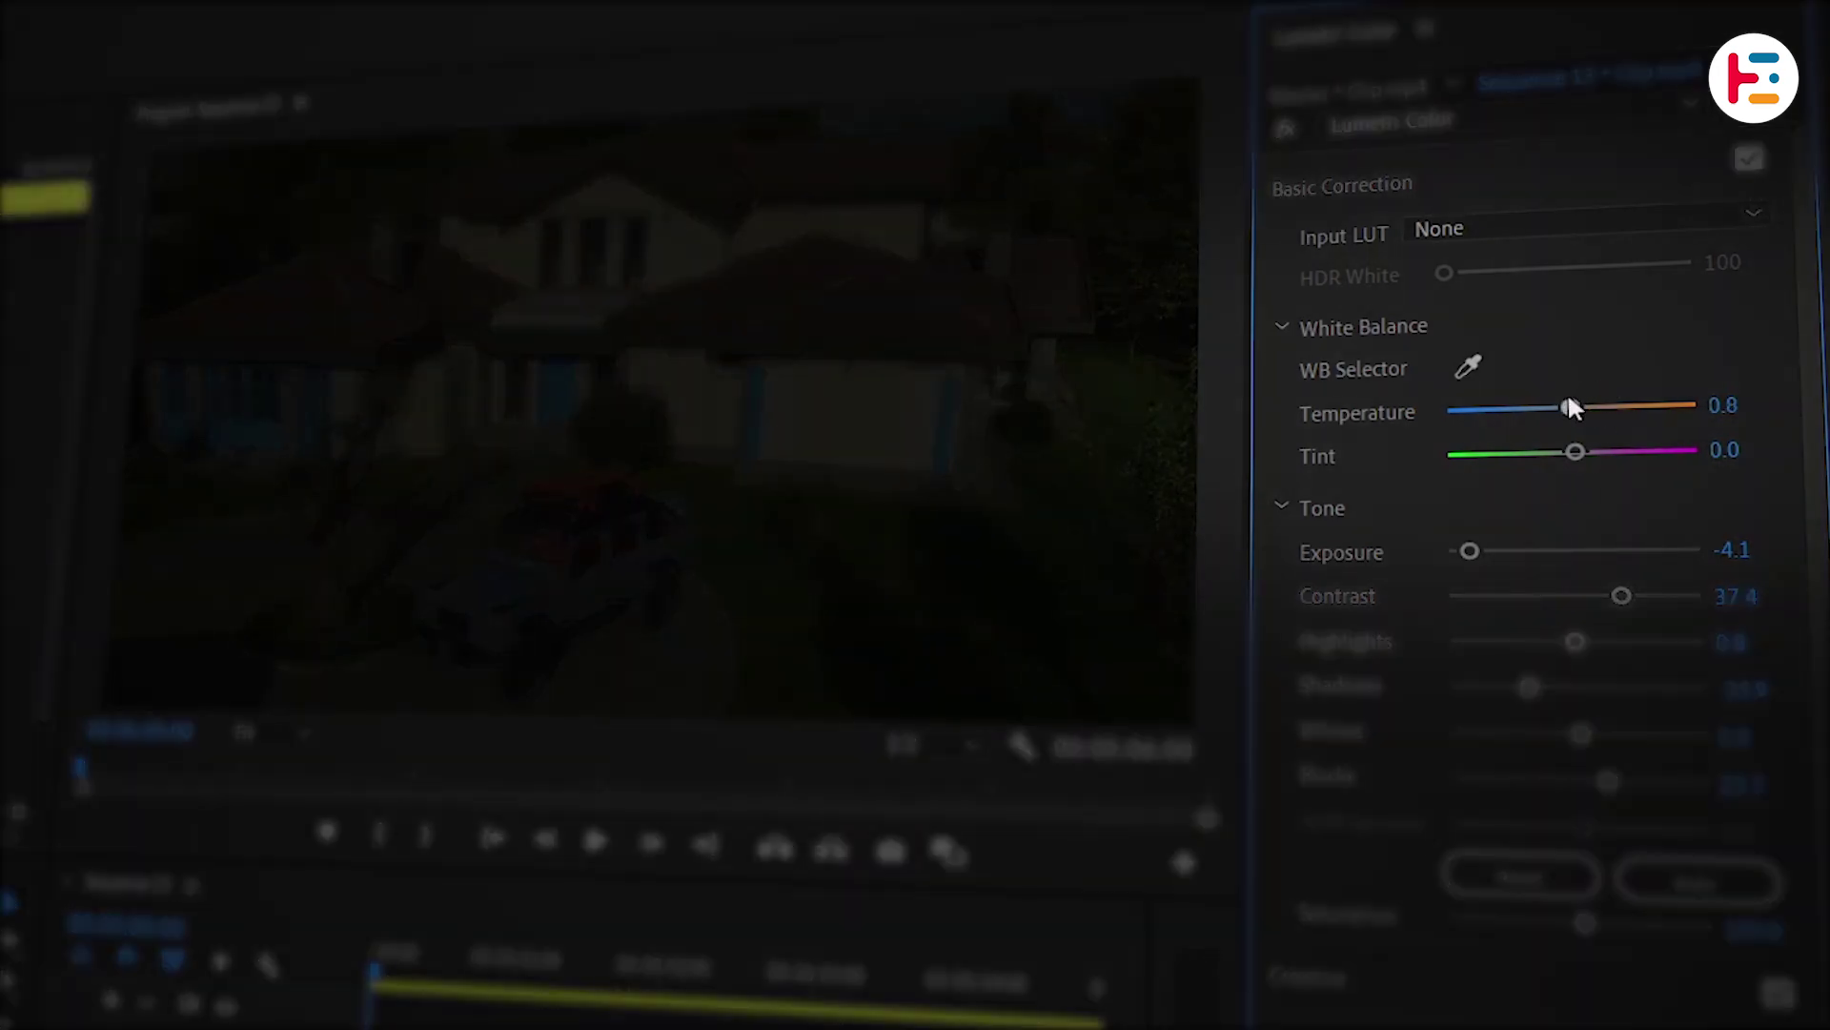
drag(1569, 408, 1511, 409)
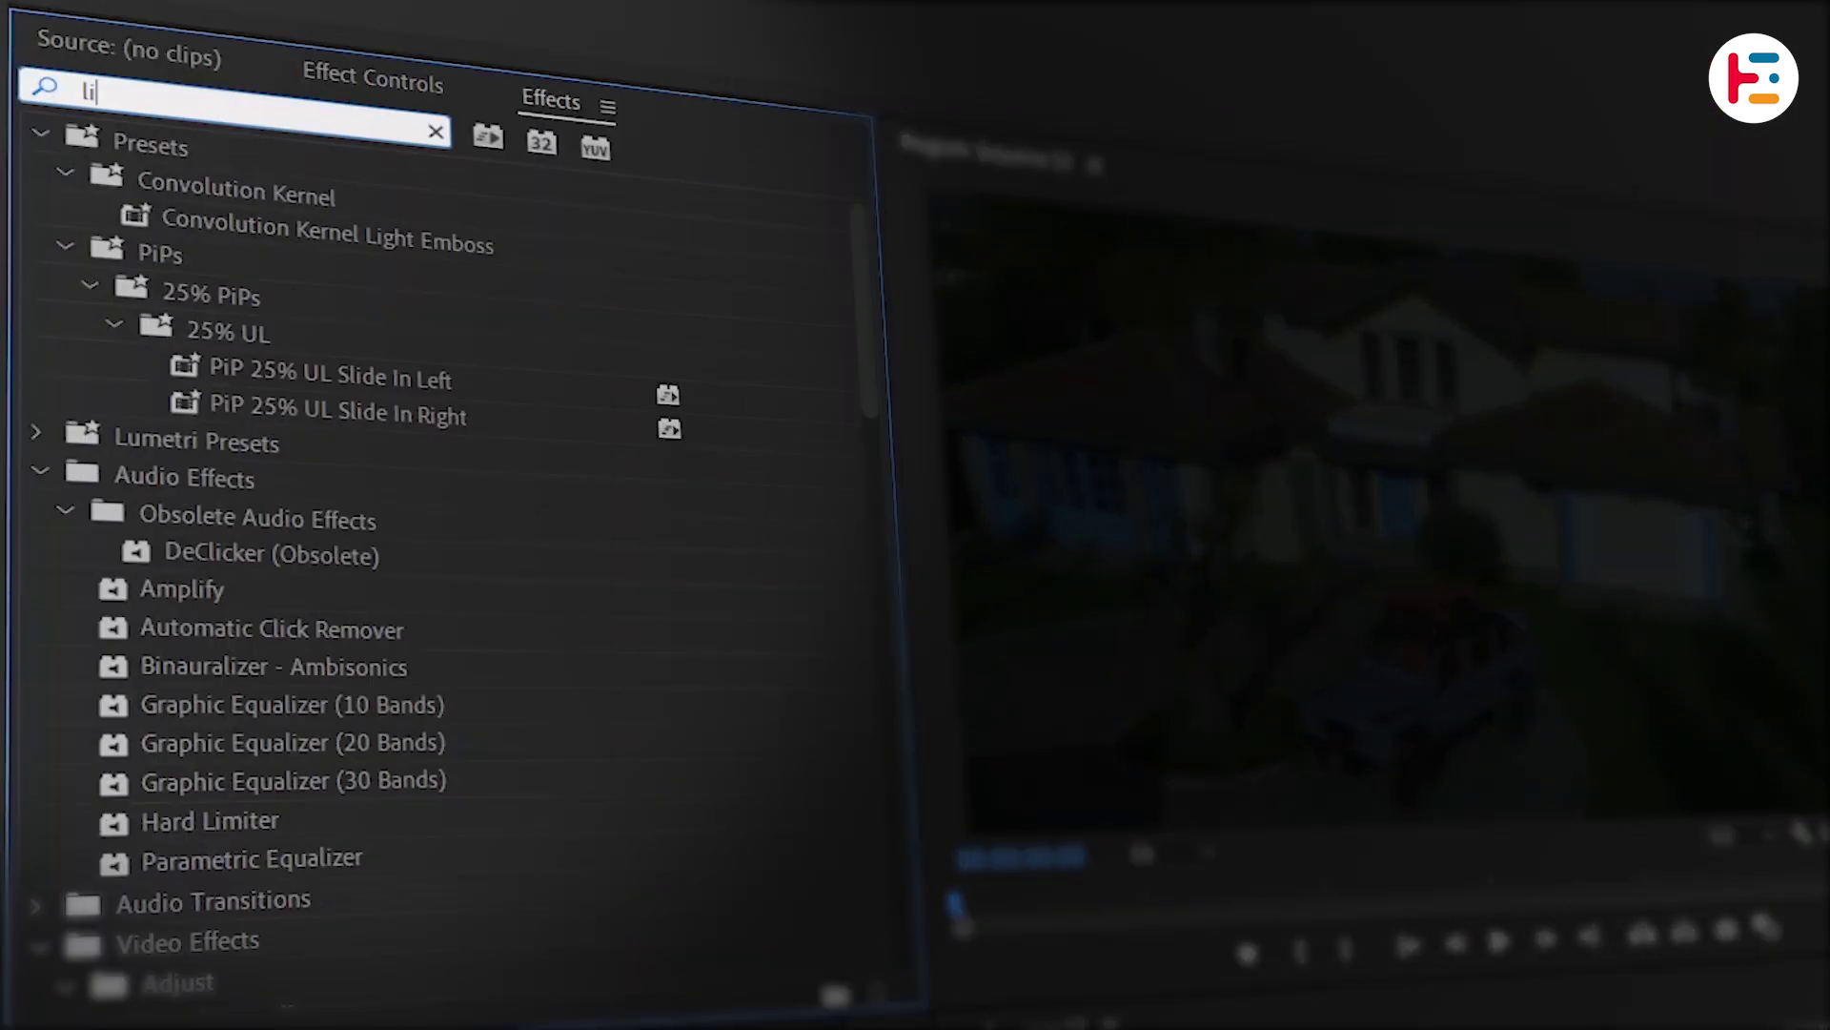
Step: Apply Lighting Effects to Clip.mp4 and select the effect so its light handles can be adjusted in the preview
click(267, 381)
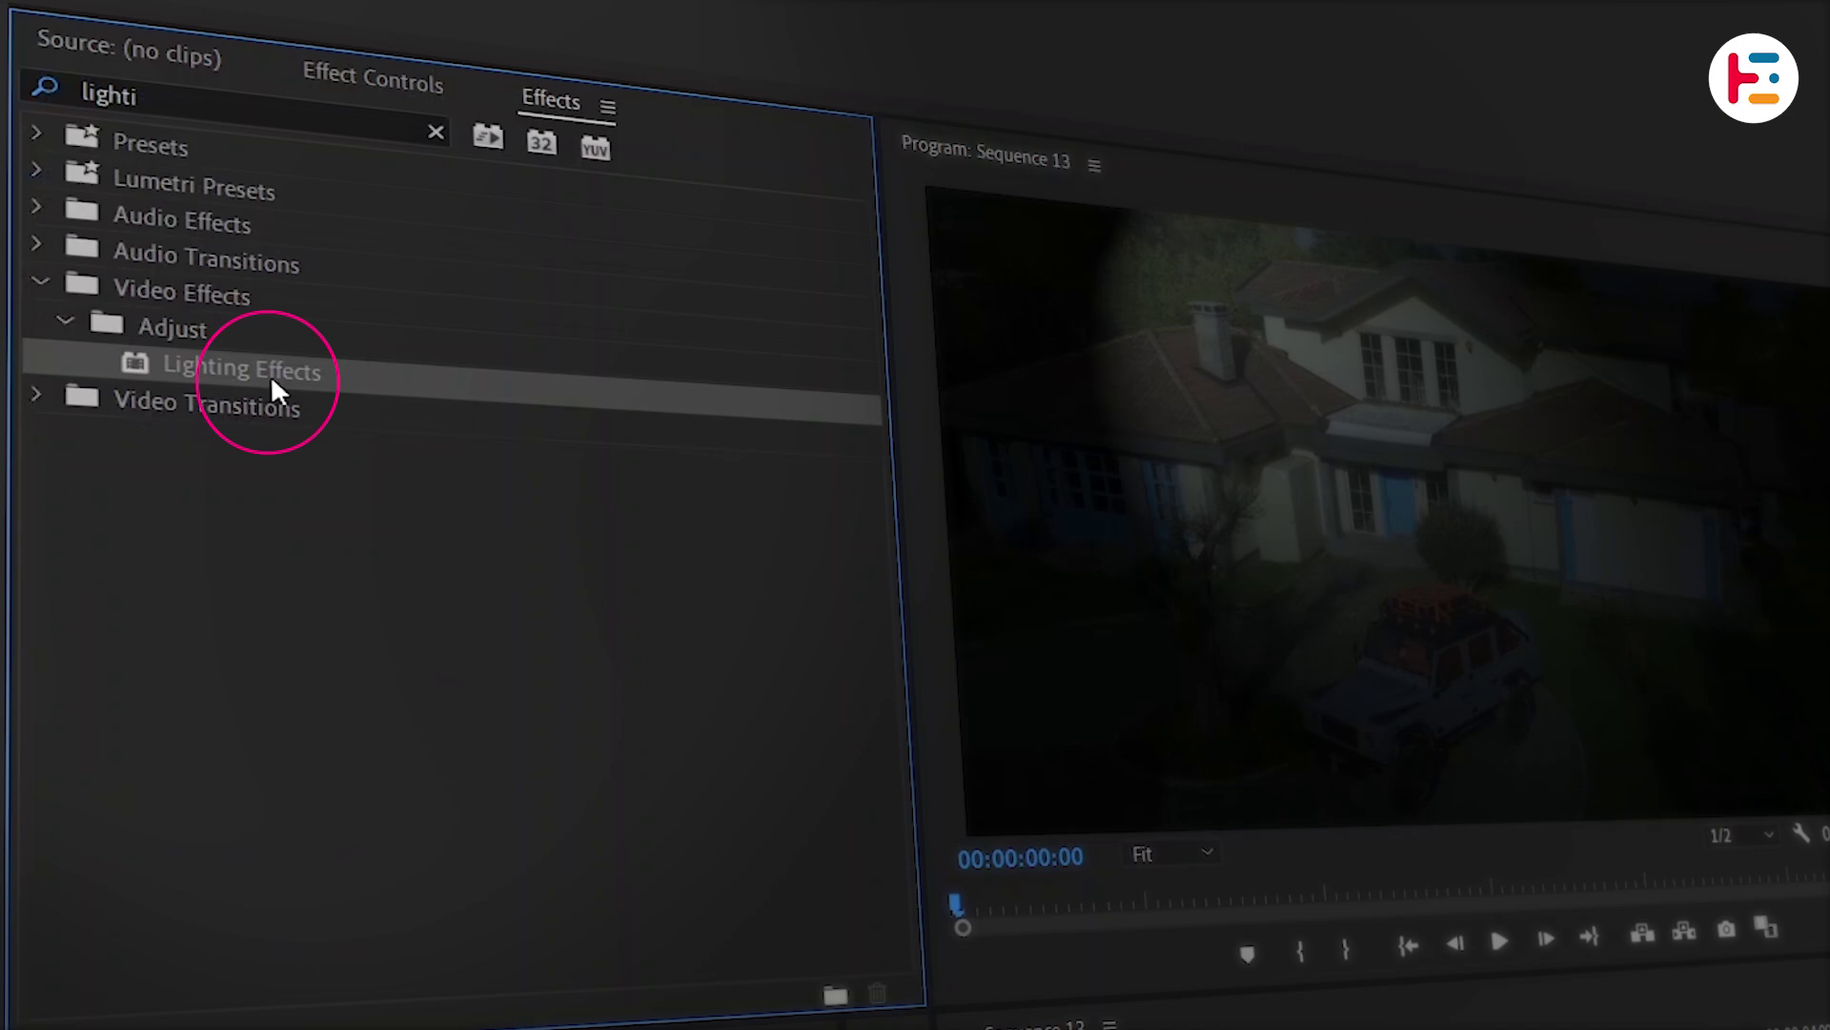
click(415, 80)
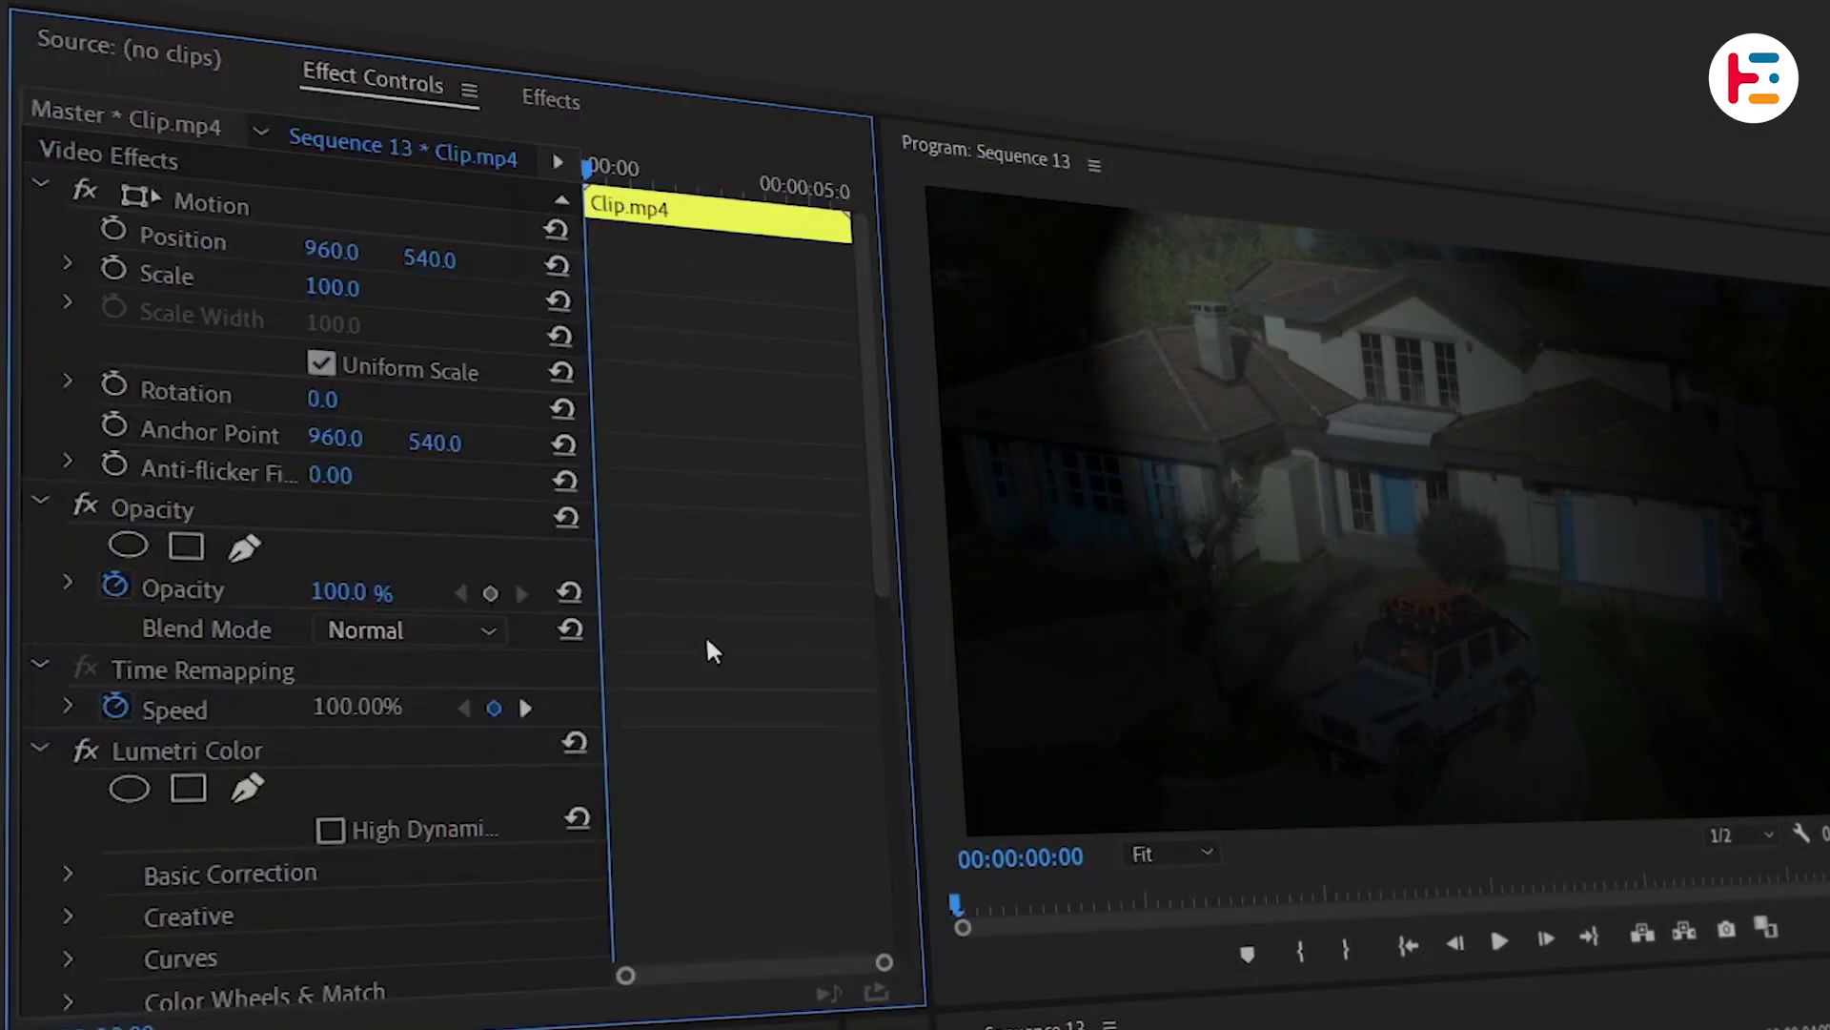
scroll(706, 633, down, 6)
click(331, 359)
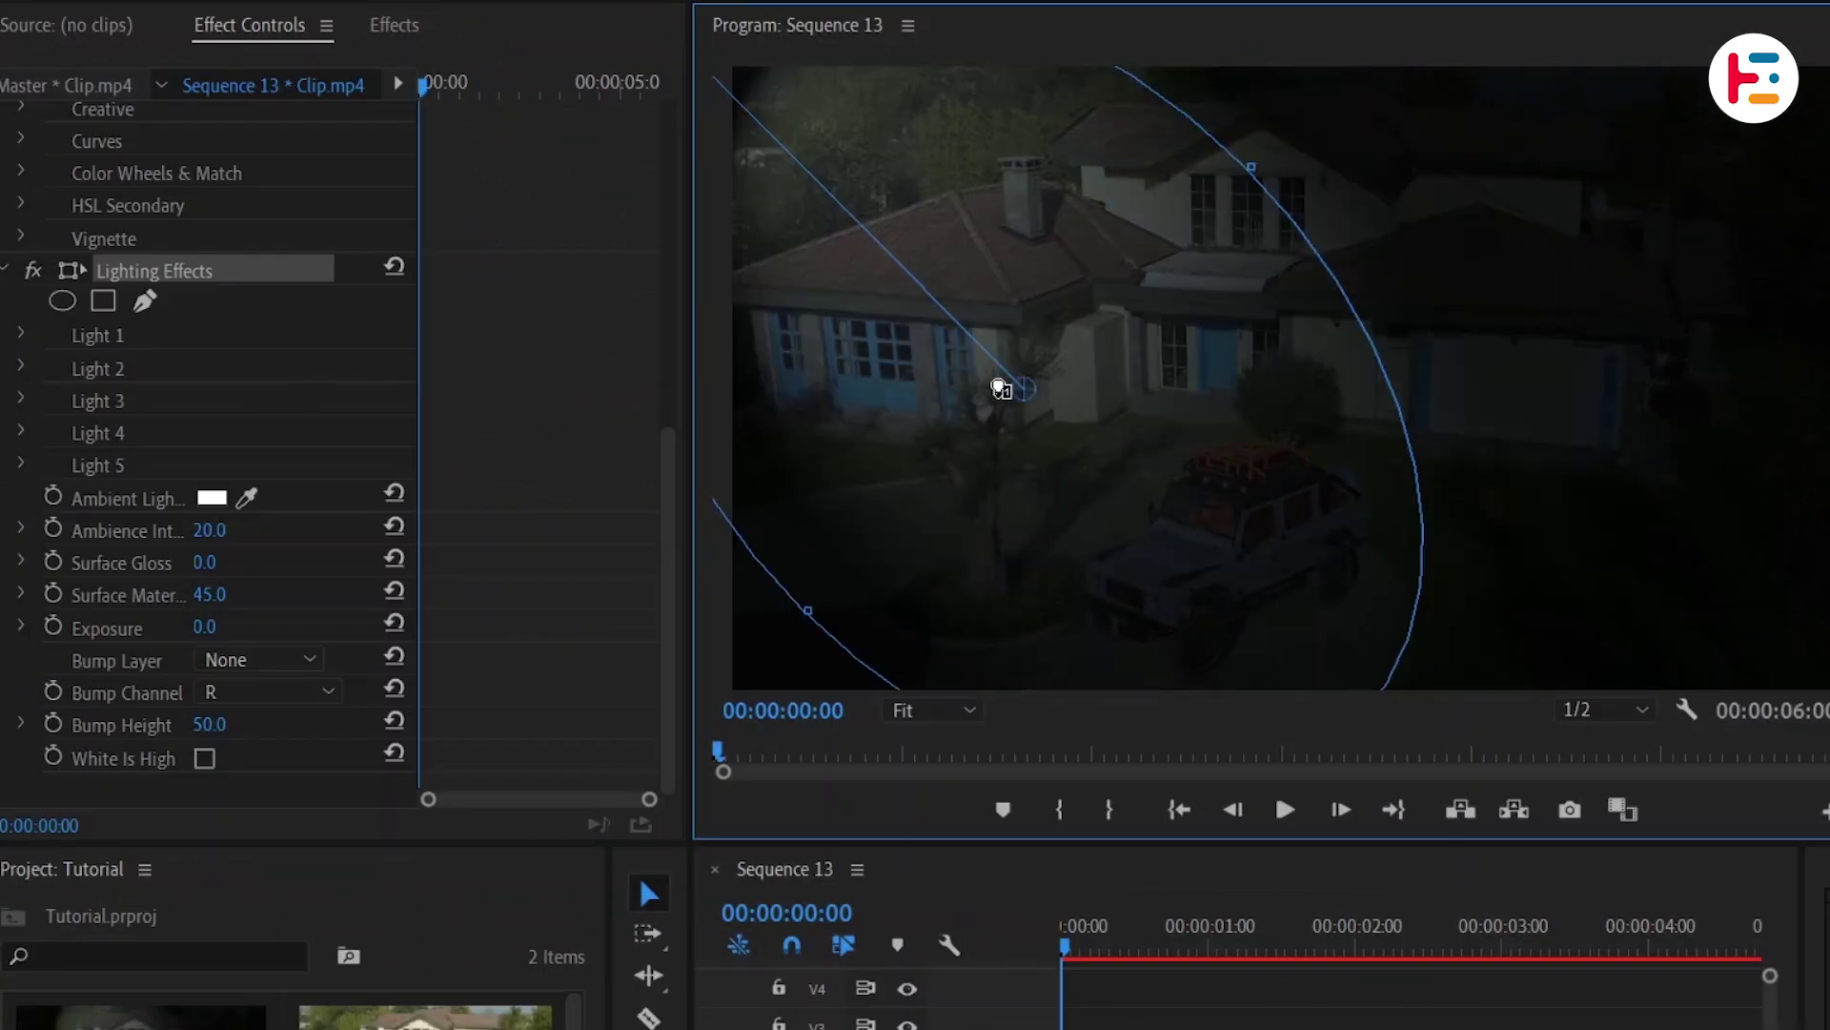
Step: Set the ambient light color of Lighting Effects to blue
click(210, 500)
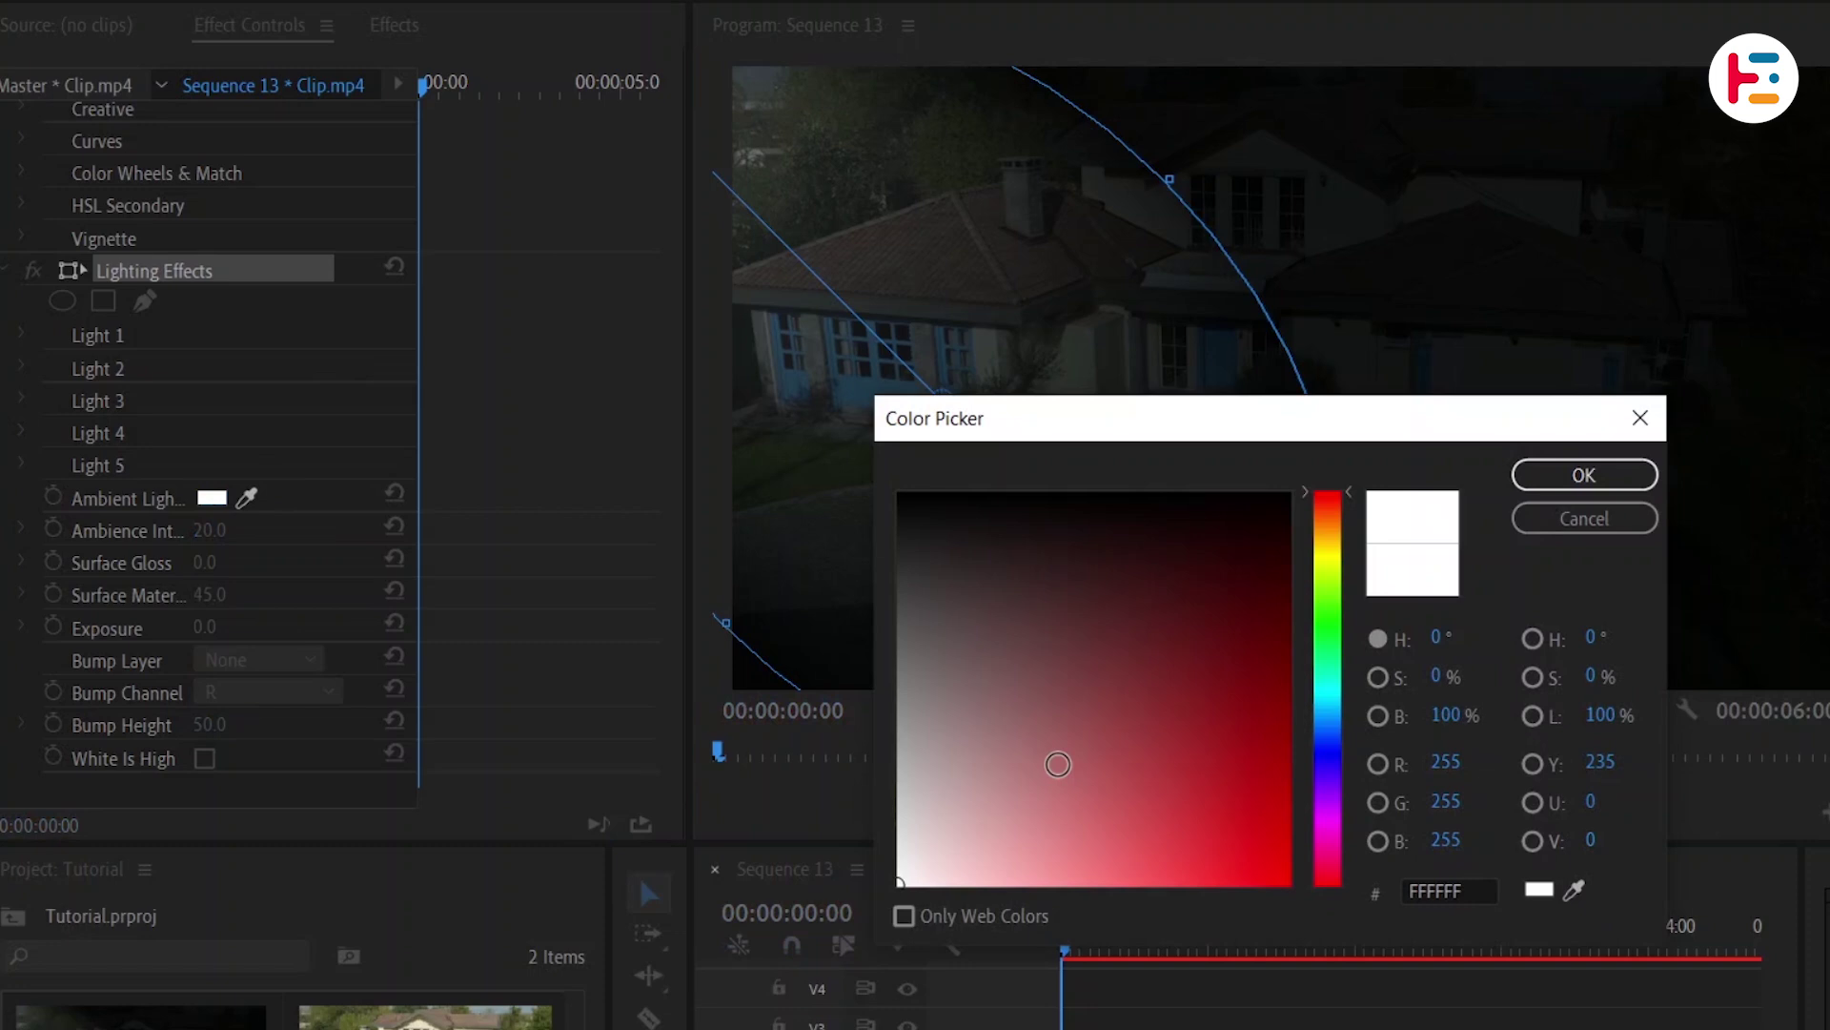
click(1336, 694)
click(1621, 475)
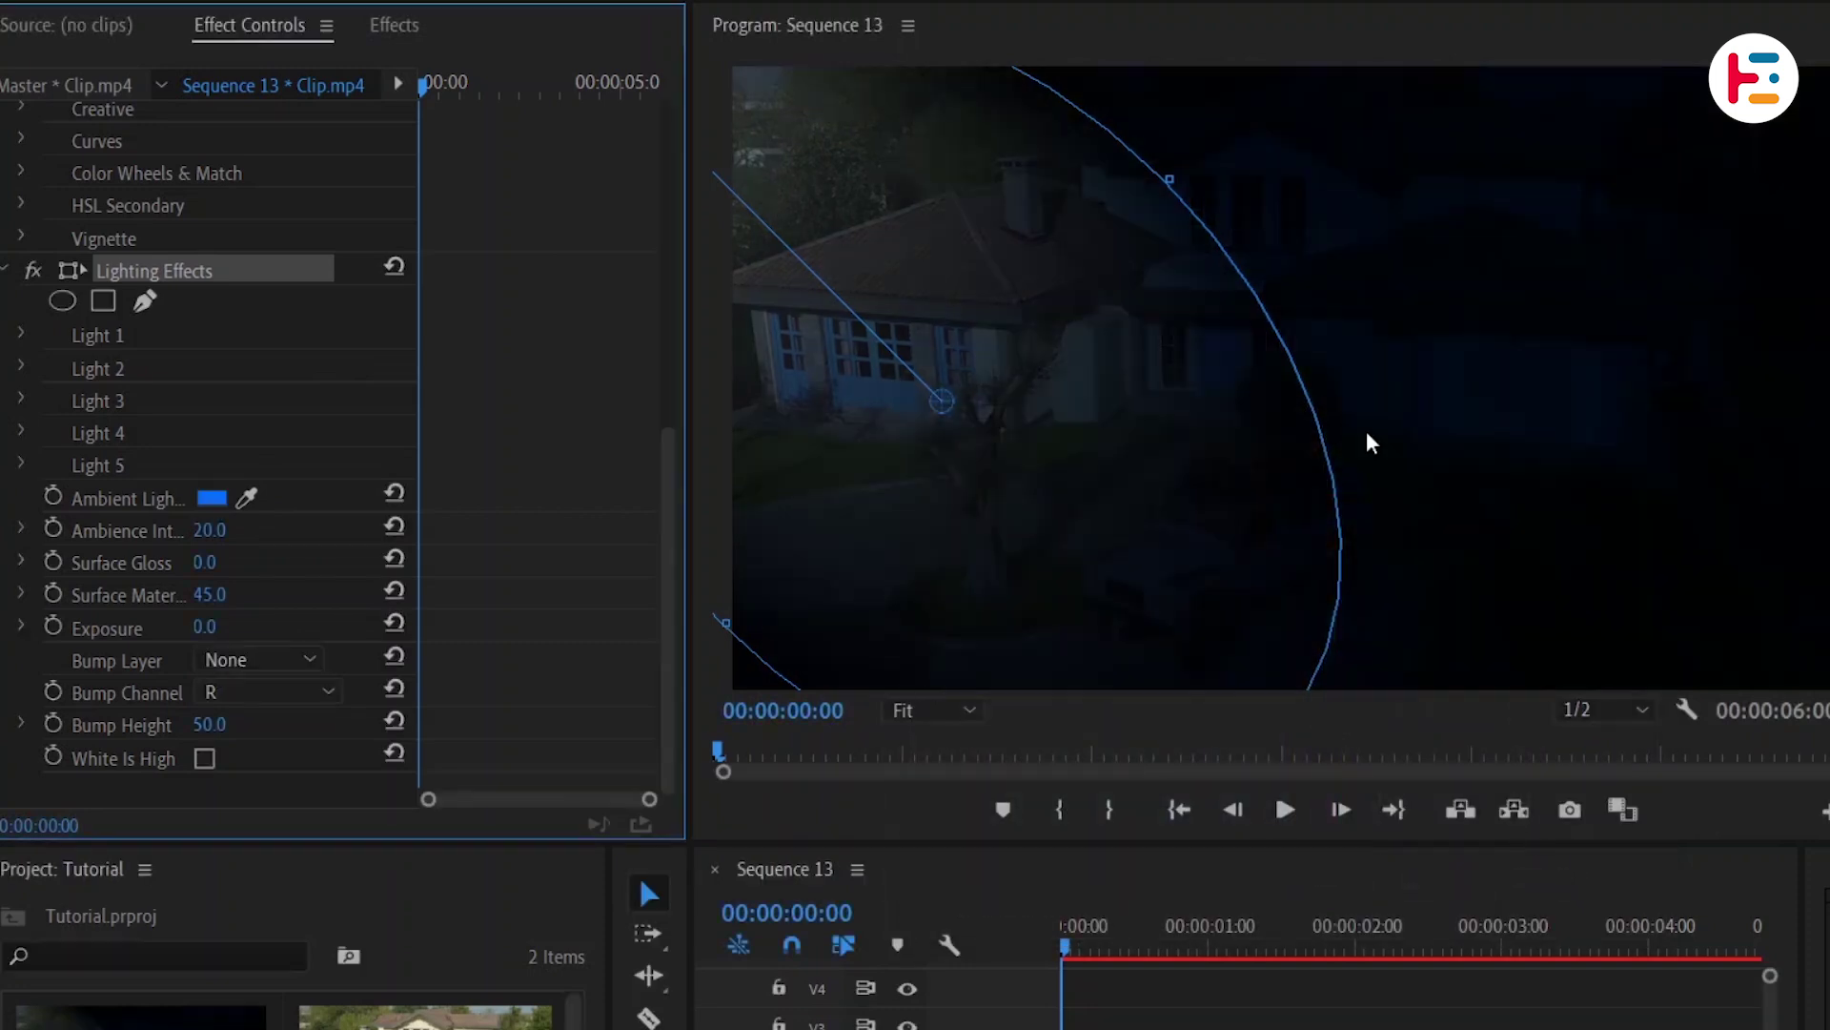
Step: Expand the Light 1 settings of Lighting Effects and set the program preview zoom to 25%
click(21, 334)
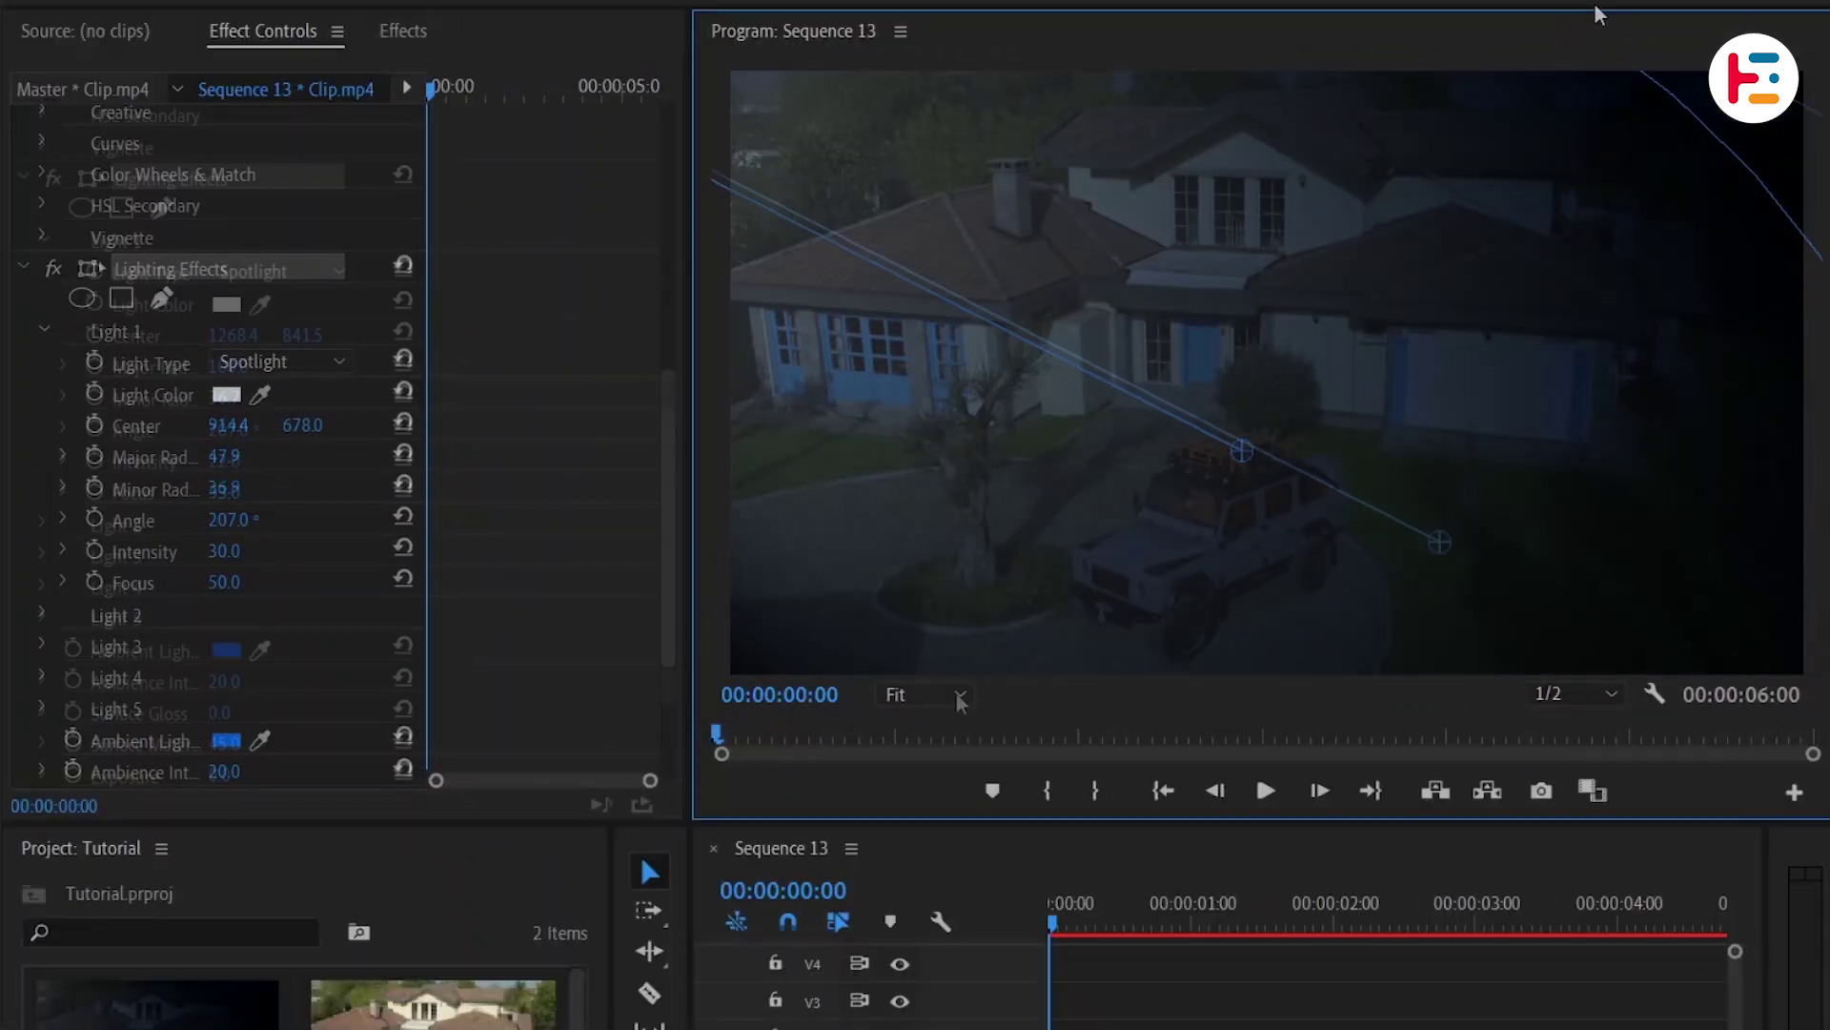
click(958, 693)
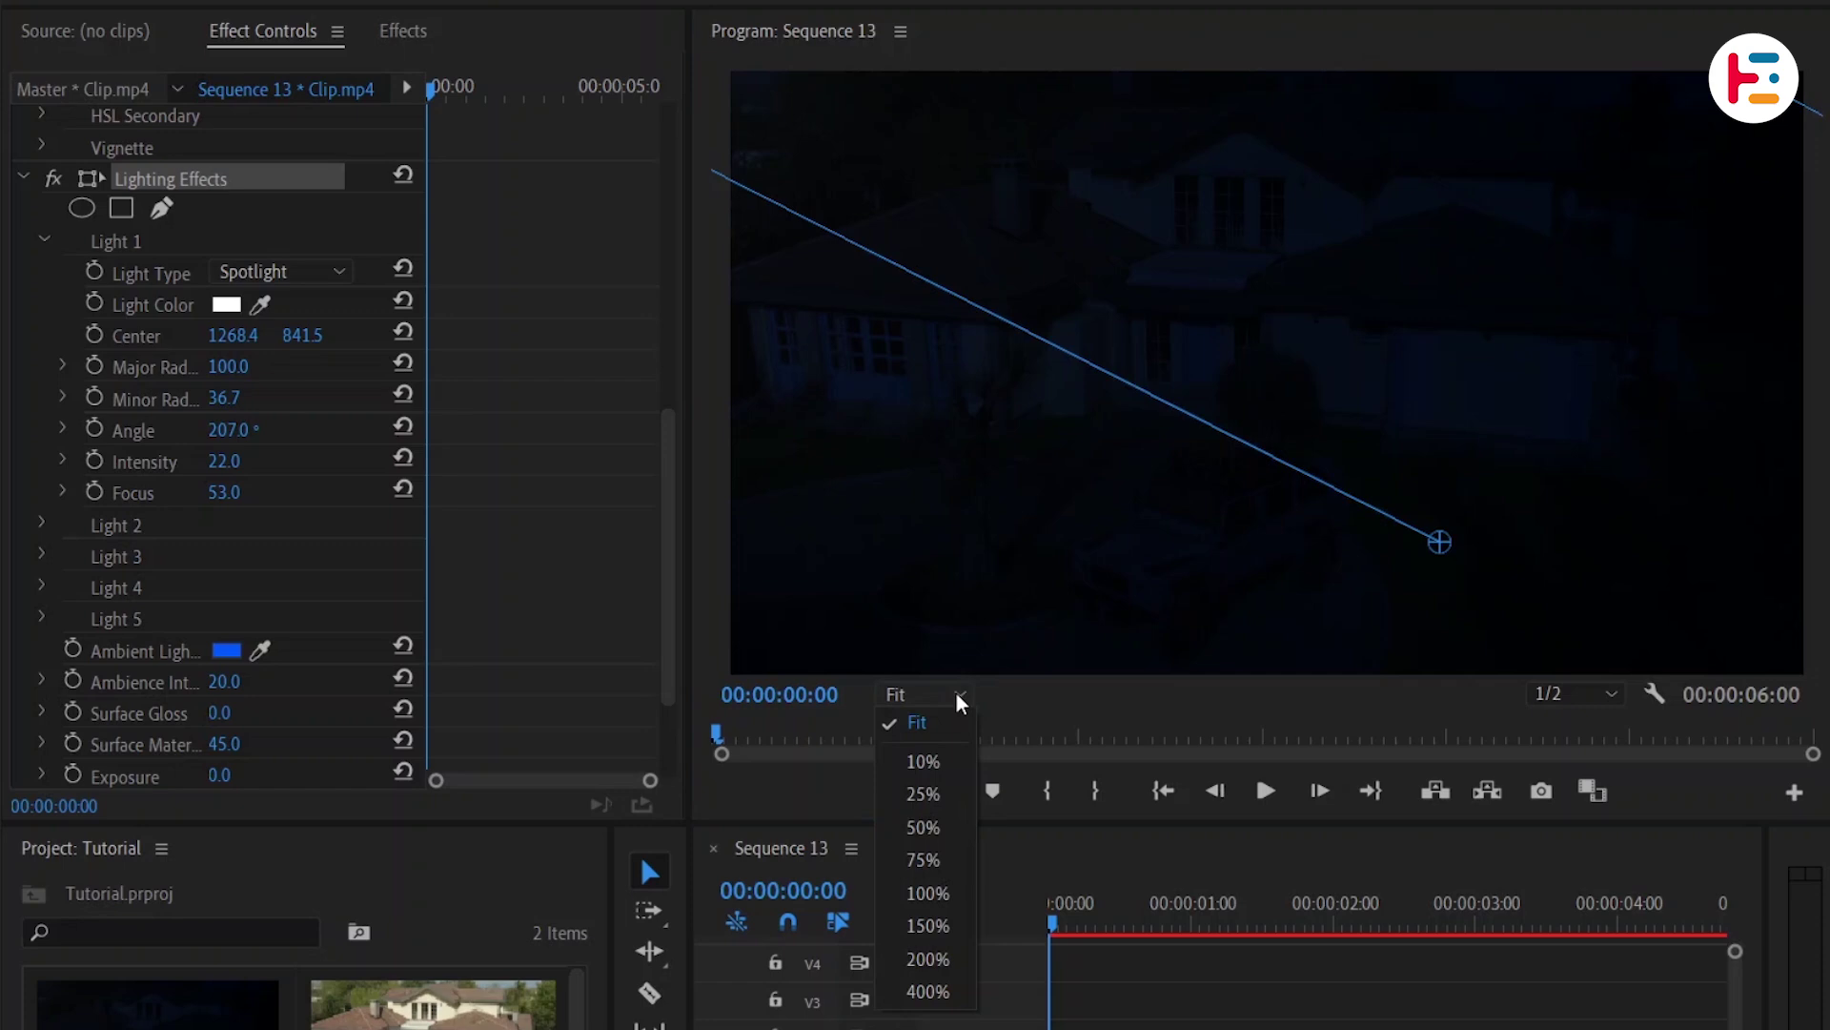
click(923, 794)
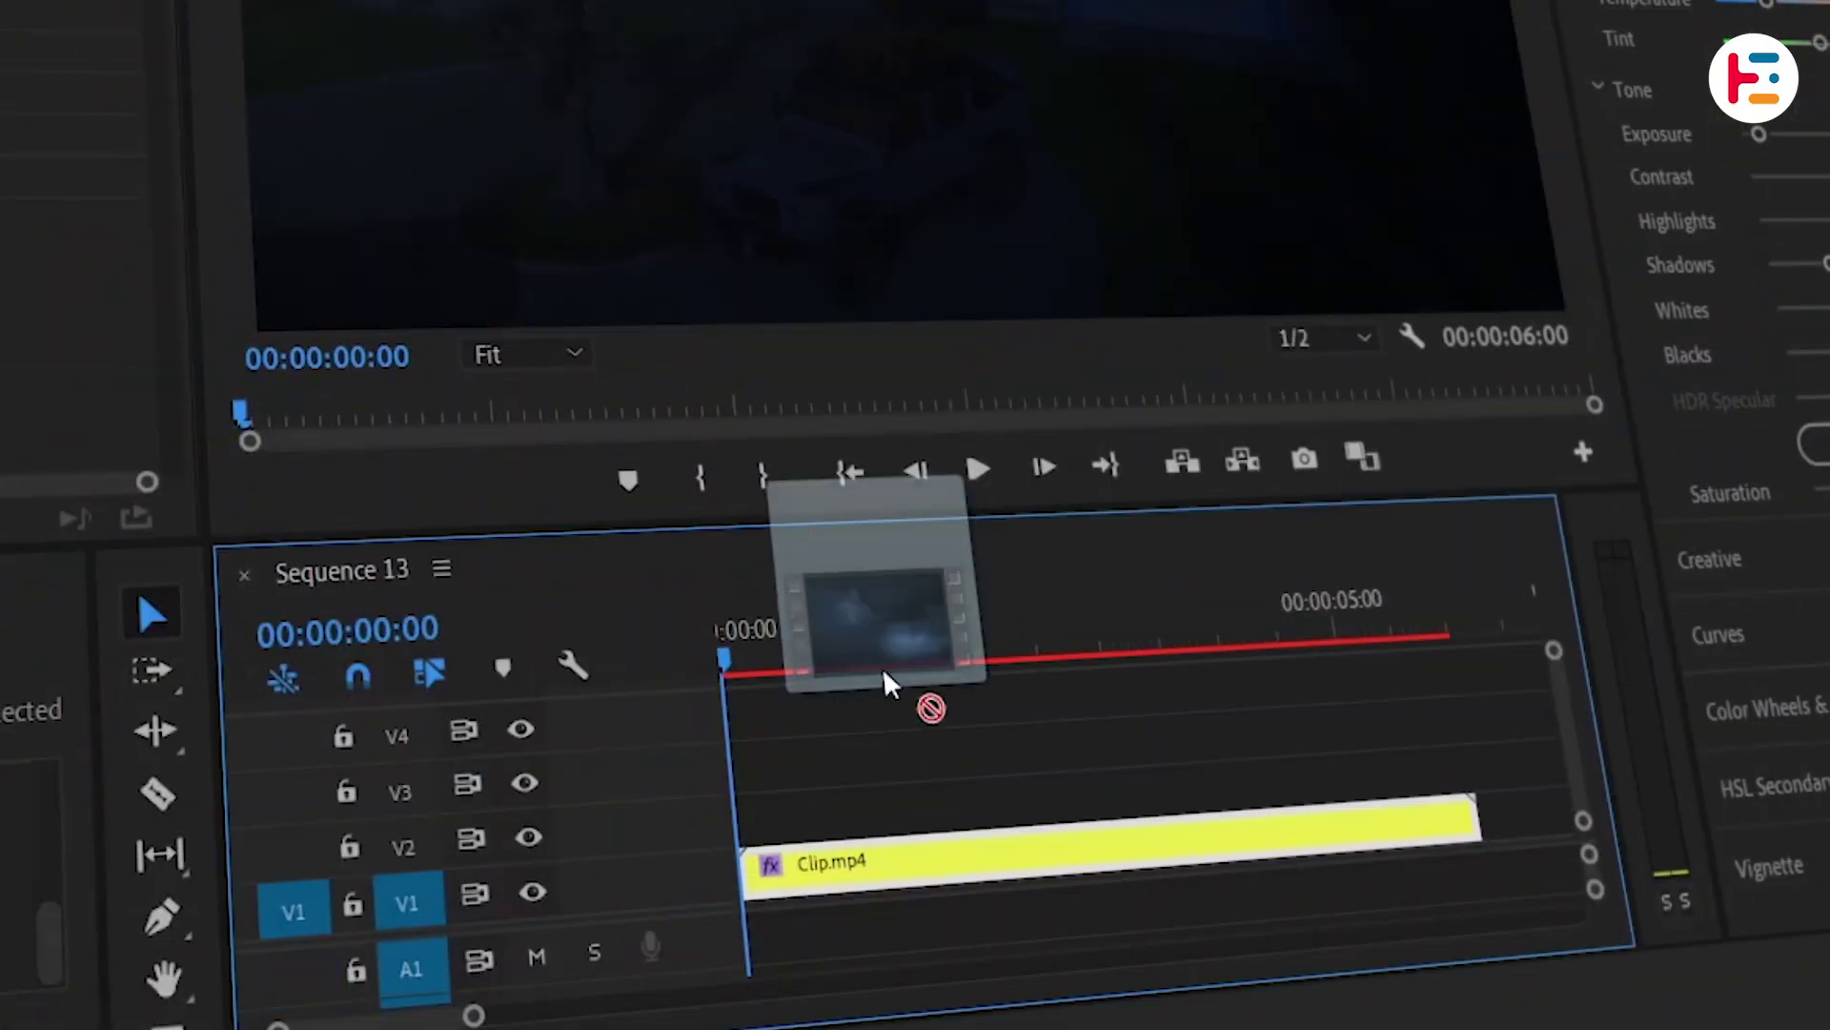
Step: Place Thunder Clouds Overlay.mp4 on V2 from the sequence start and set its vertical position to -135
drag(891, 667, 703, 803)
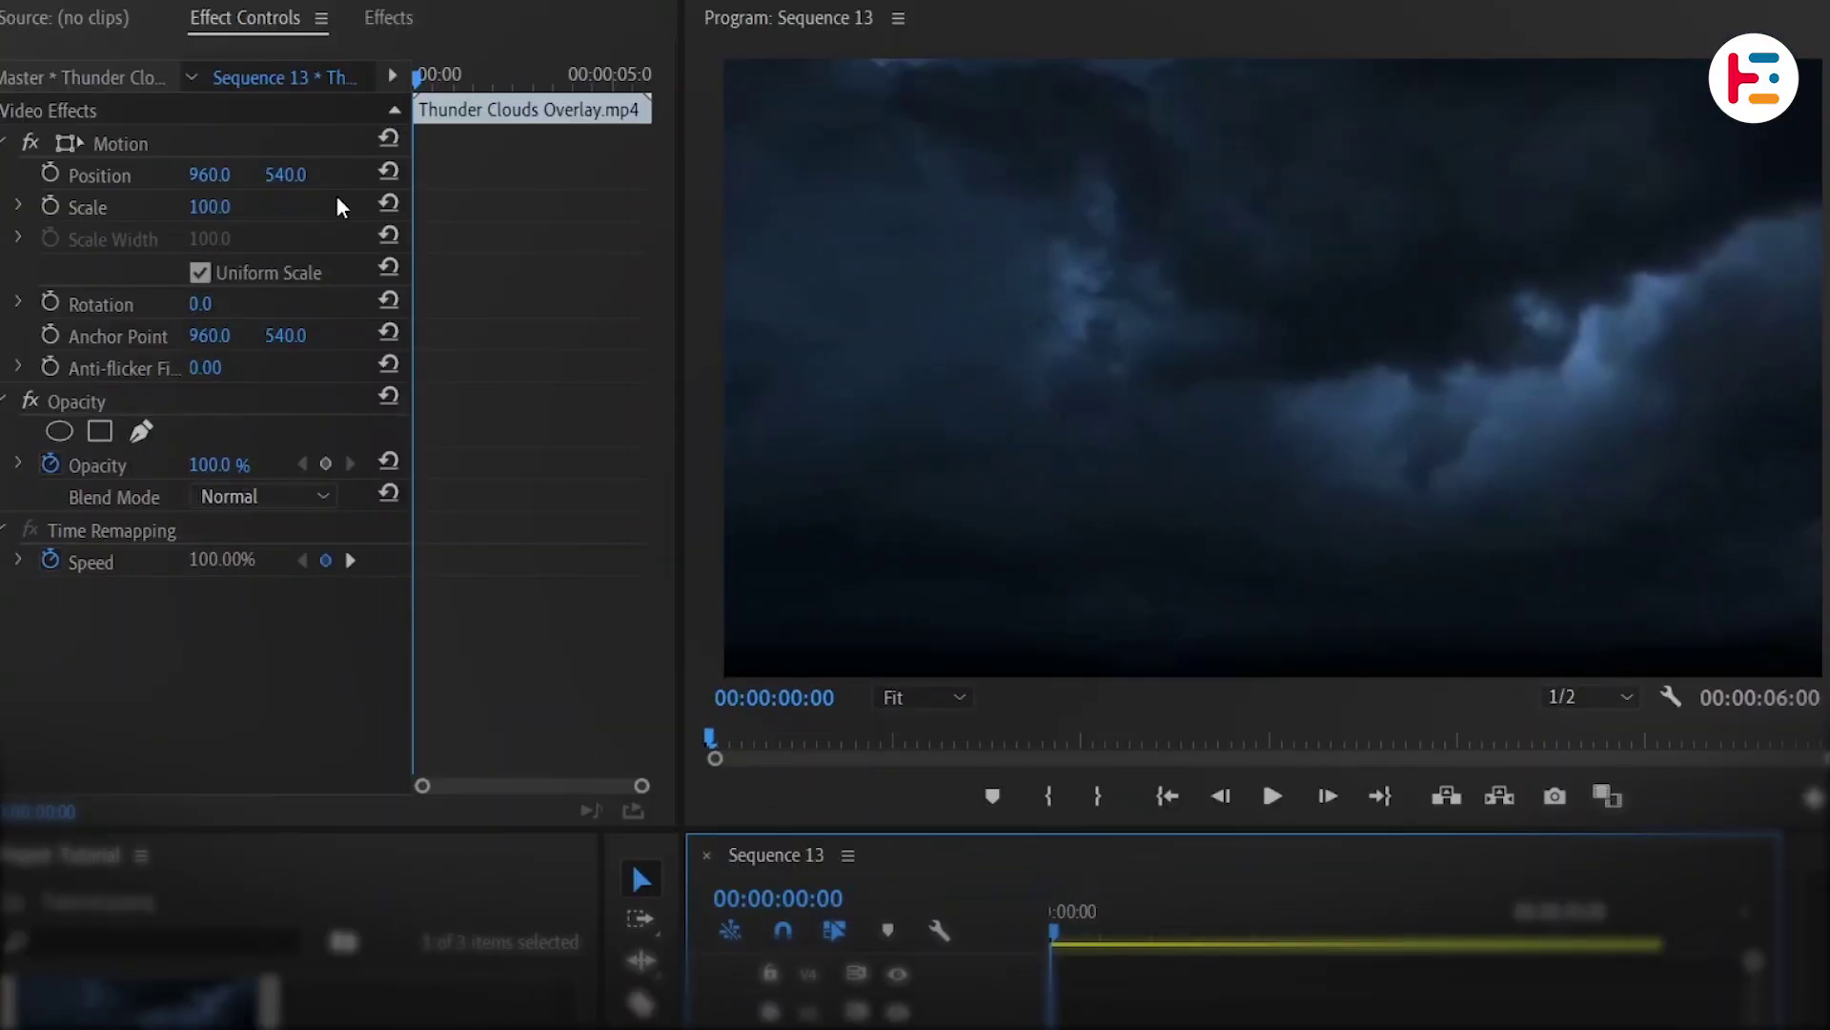
drag(285, 174, 0, 174)
Step: Set the Thunder Clouds Overlay blend mode to Screen, preview the result and return to the sequence start
click(301, 520)
click(297, 500)
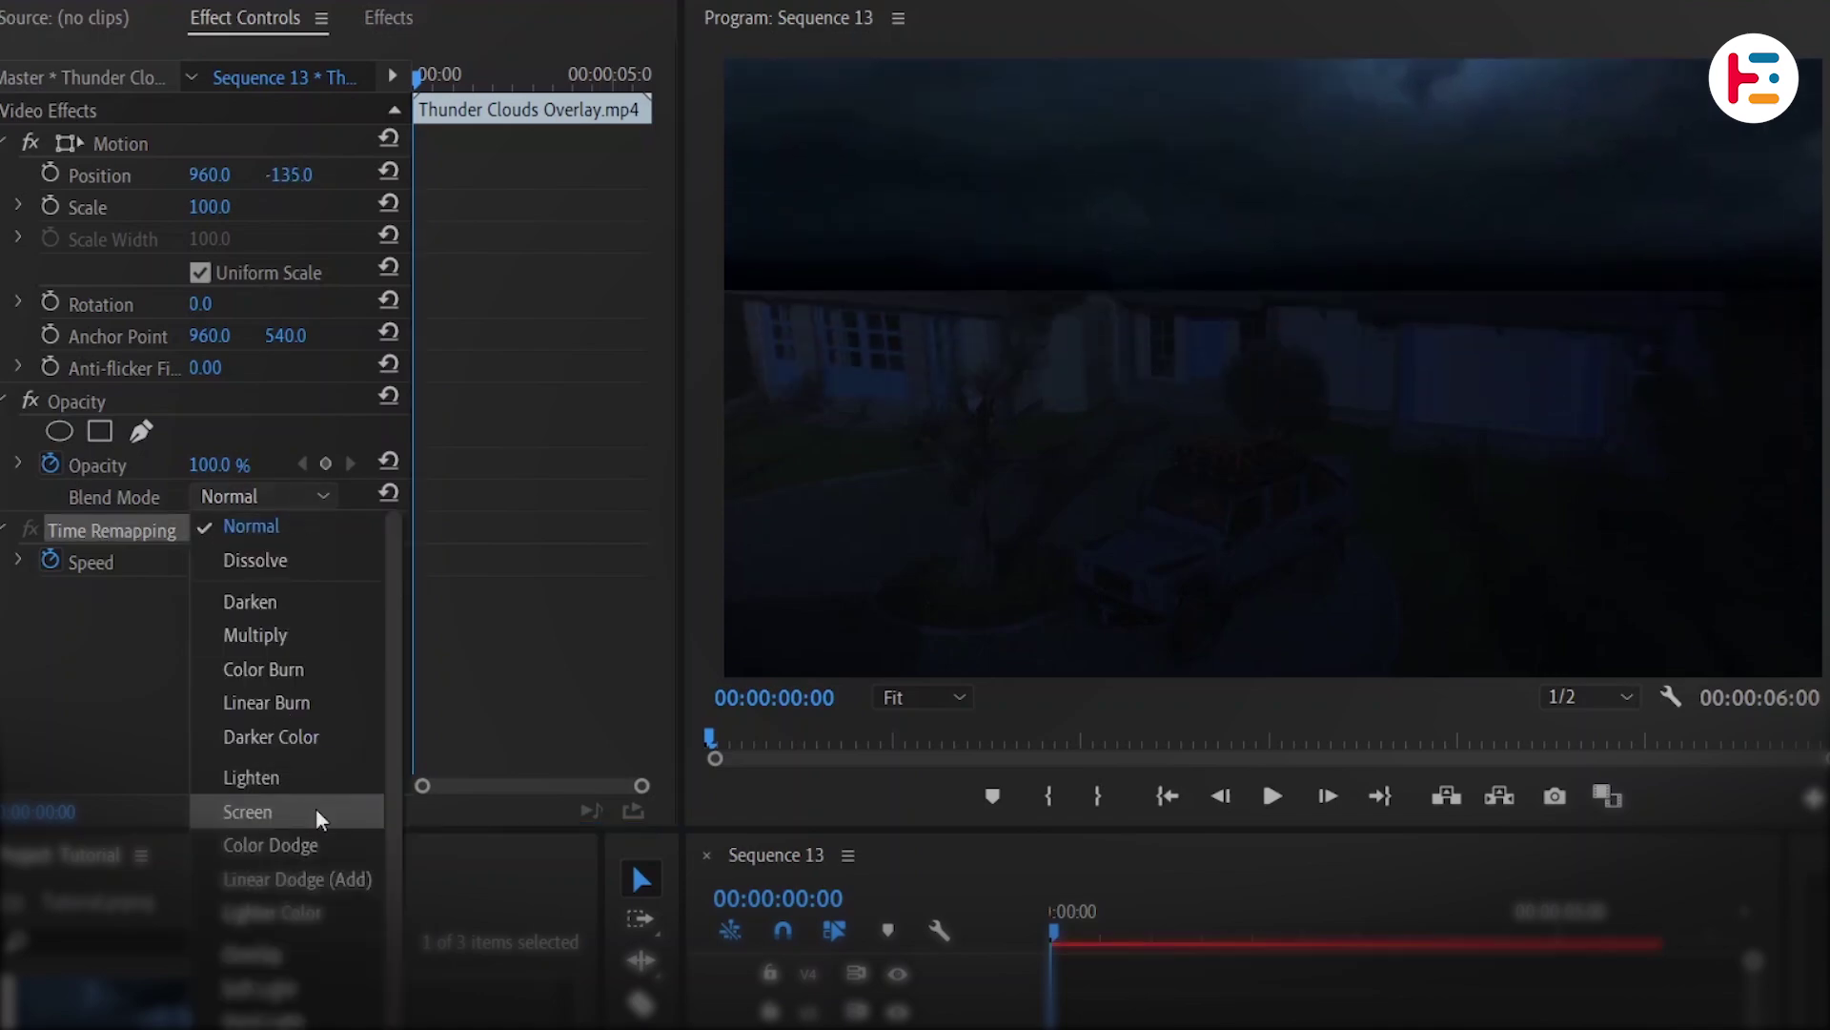
click(286, 812)
key(space)
click(1059, 942)
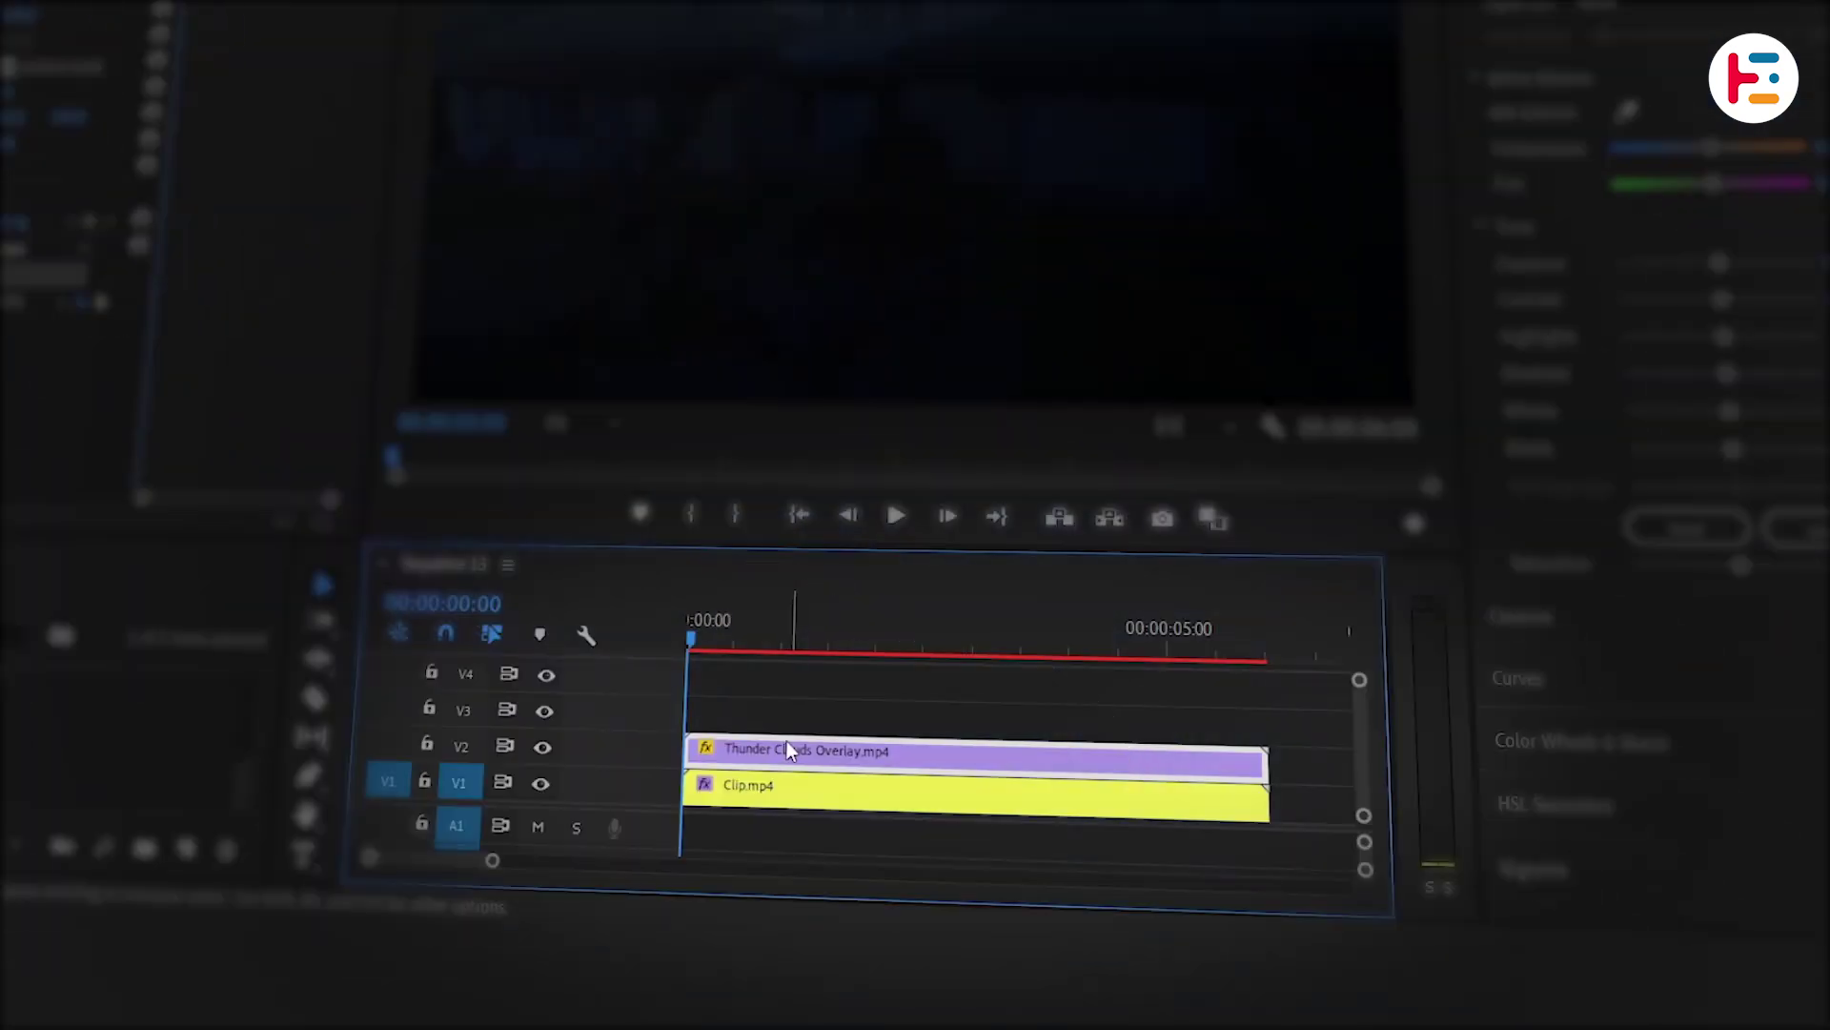
Step: Move Thunder Clouds Overlay.mp4 up to V3 and place Thunder 01.mp4 on V2 beneath it
drag(786, 739, 763, 679)
drag(788, 809, 839, 924)
Step: With the playhead at 00:00:01:10 on the lightning, set the Thunder 01 blend mode to Screen
click(861, 815)
drag(861, 815, 849, 817)
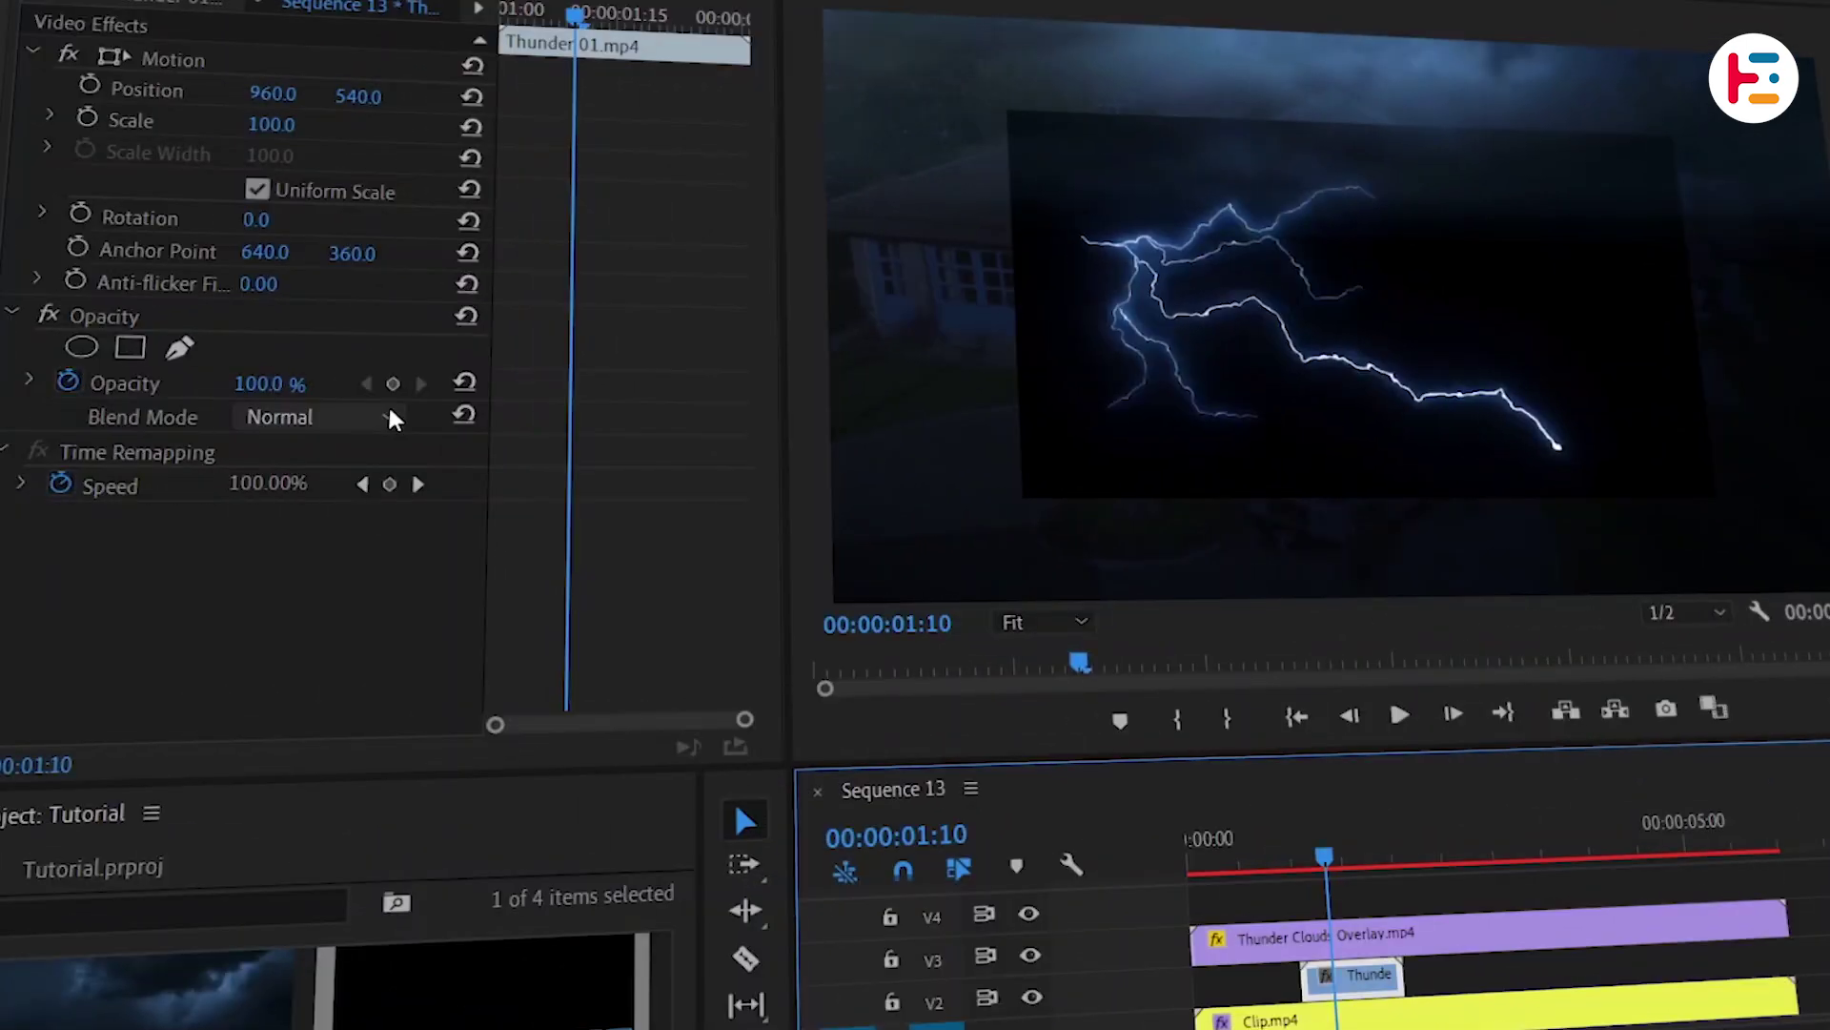
click(391, 419)
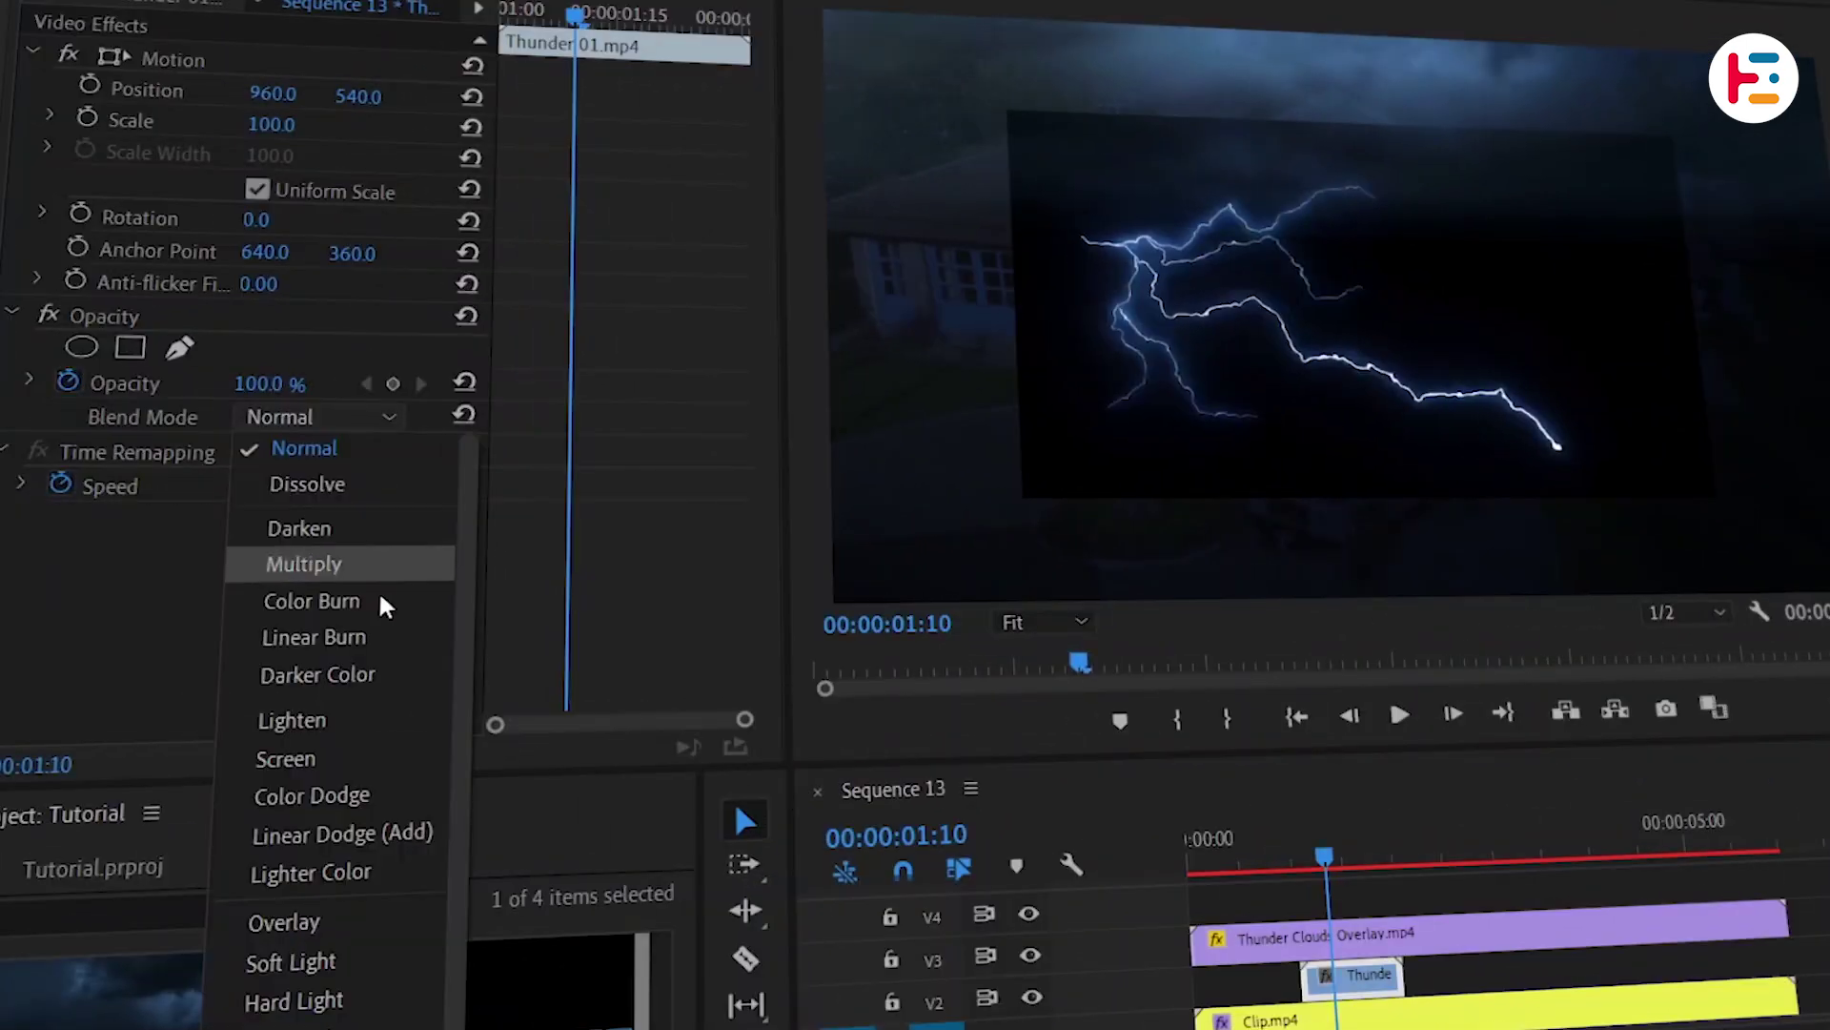
click(380, 762)
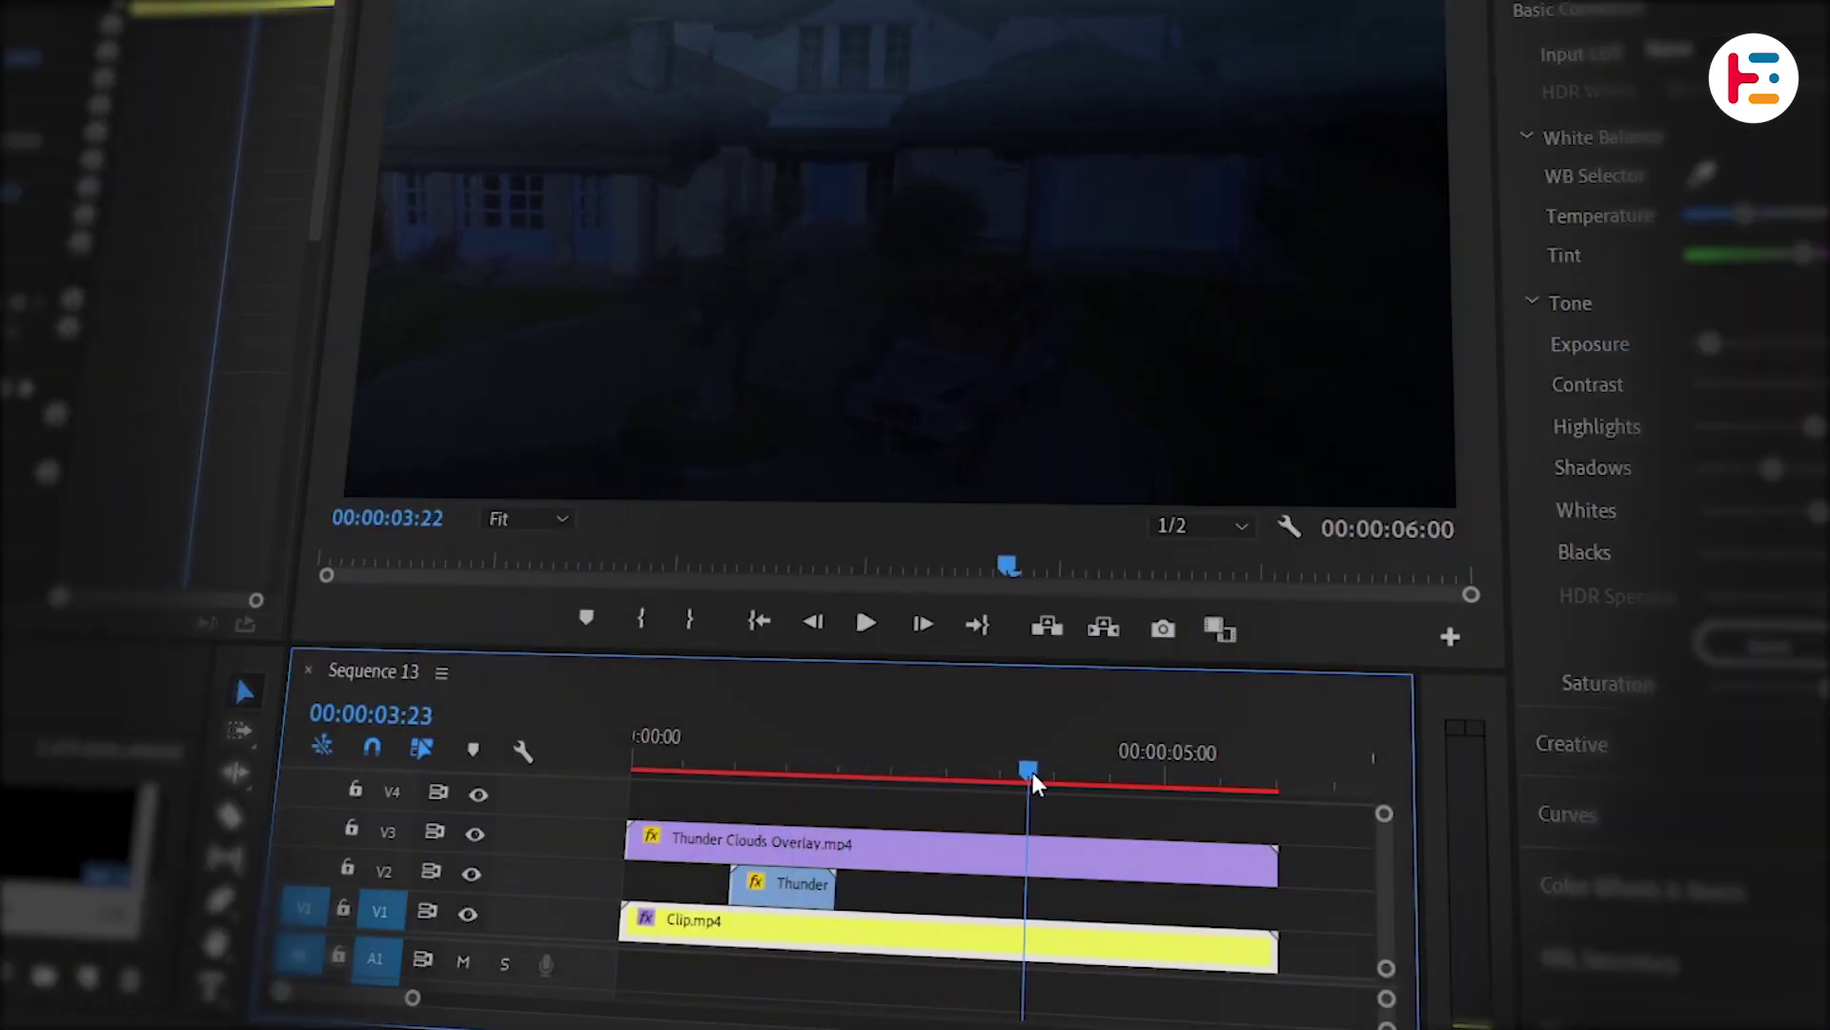
Step: Place Thunder 02.mp4 on V2 near the end of the sequence and set its blend mode to Screen
drag(1086, 779, 1134, 869)
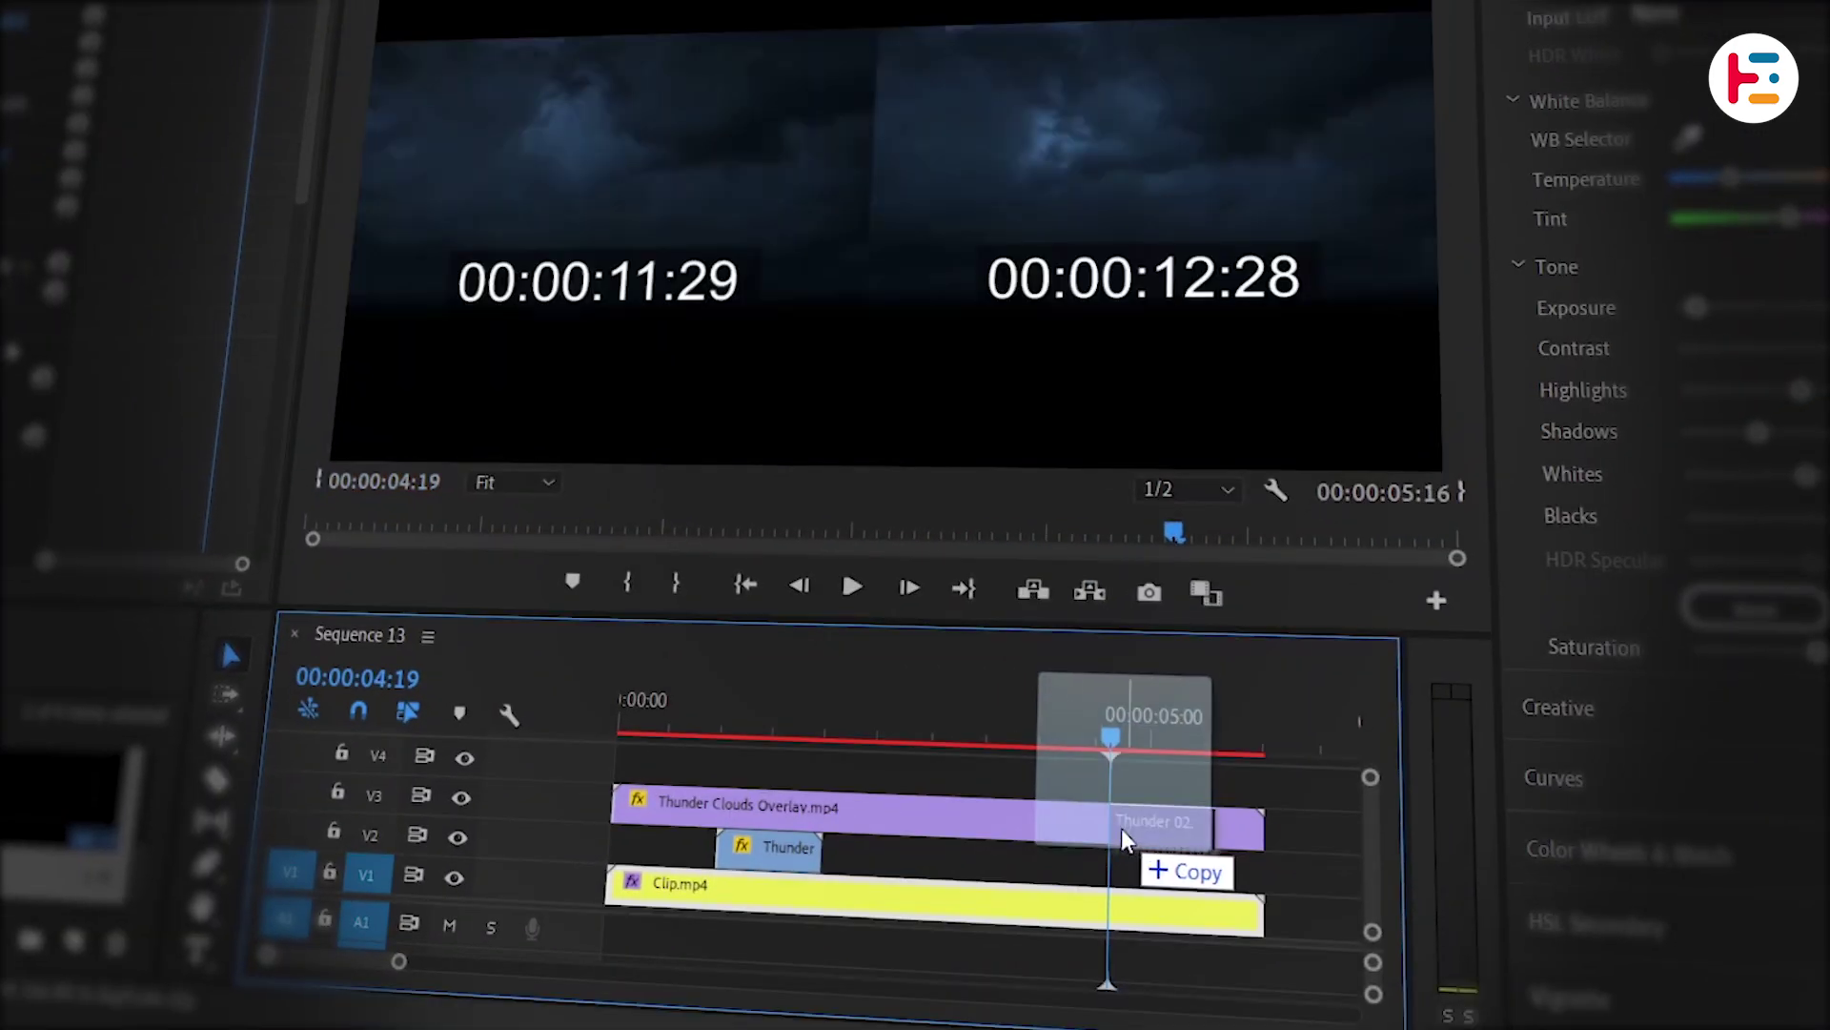
drag(1138, 769, 1159, 769)
click(215, 419)
click(241, 687)
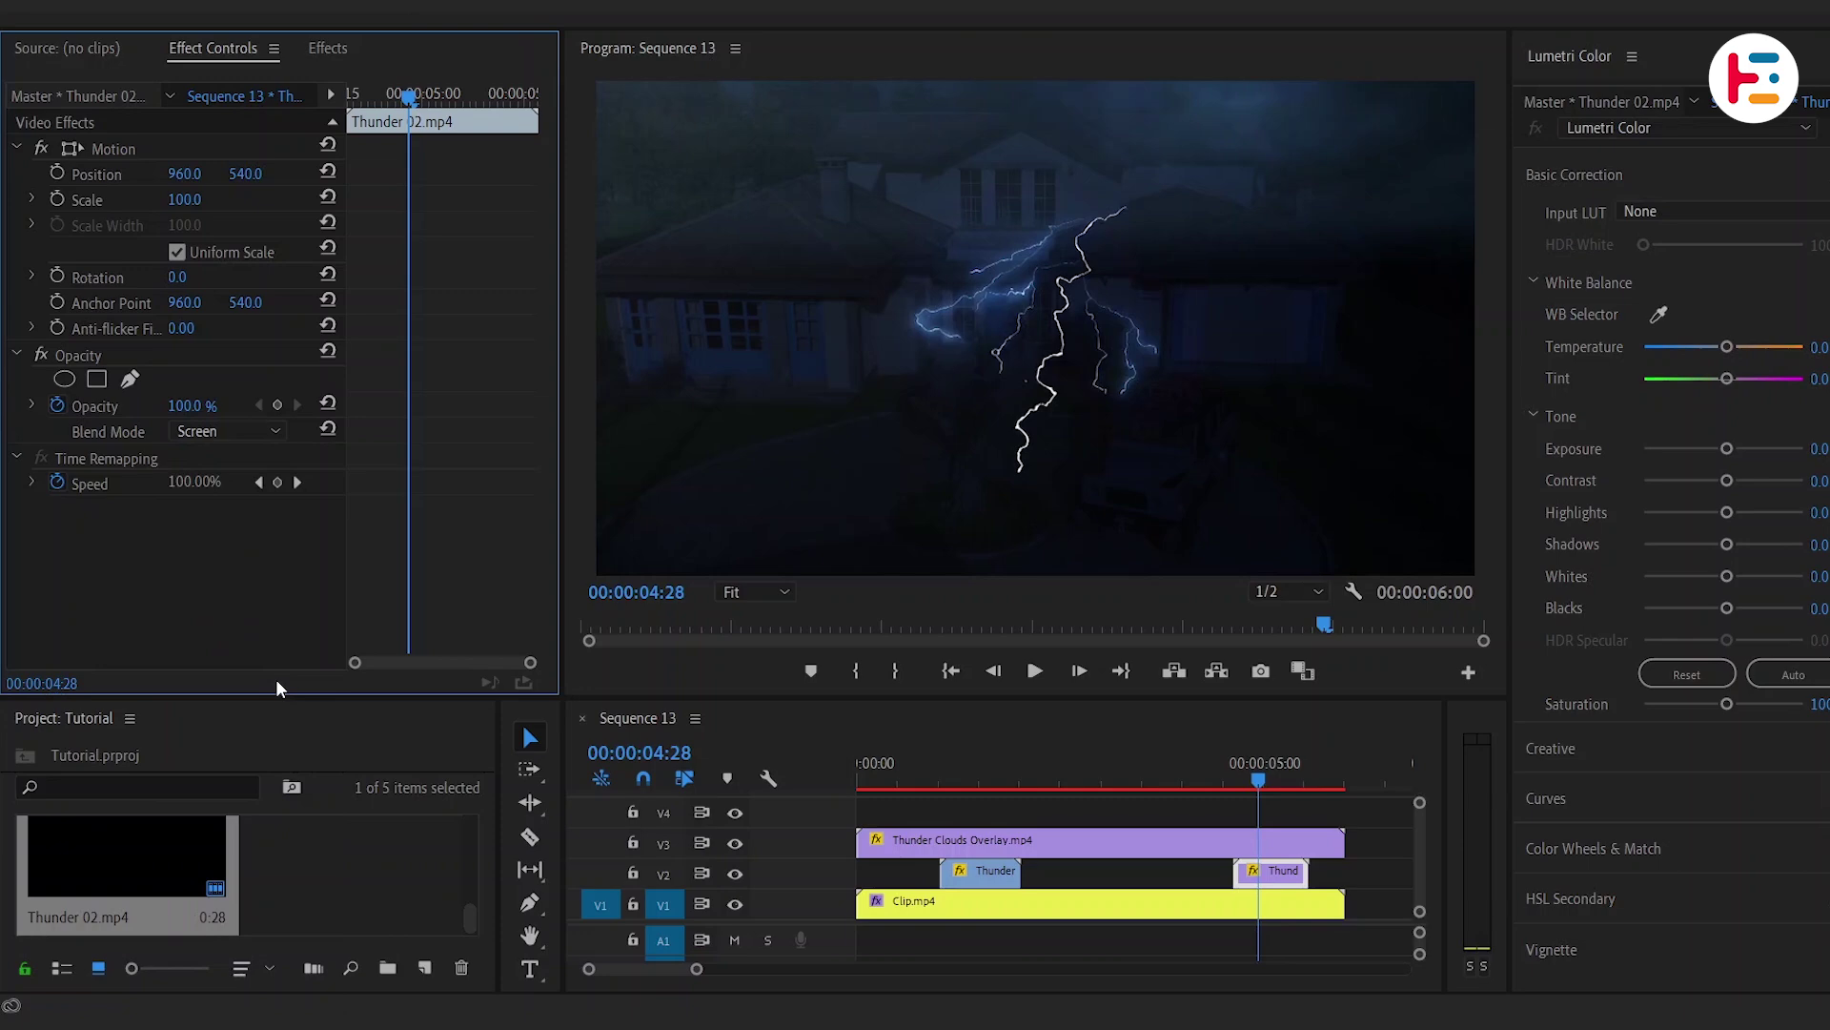
Step: Shift Thunder 02 to the right and upward in the frame, and check the lightning at 00:00:05:05
drag(188, 173, 435, 174)
drag(245, 173, 46, 173)
drag(1258, 768, 1272, 768)
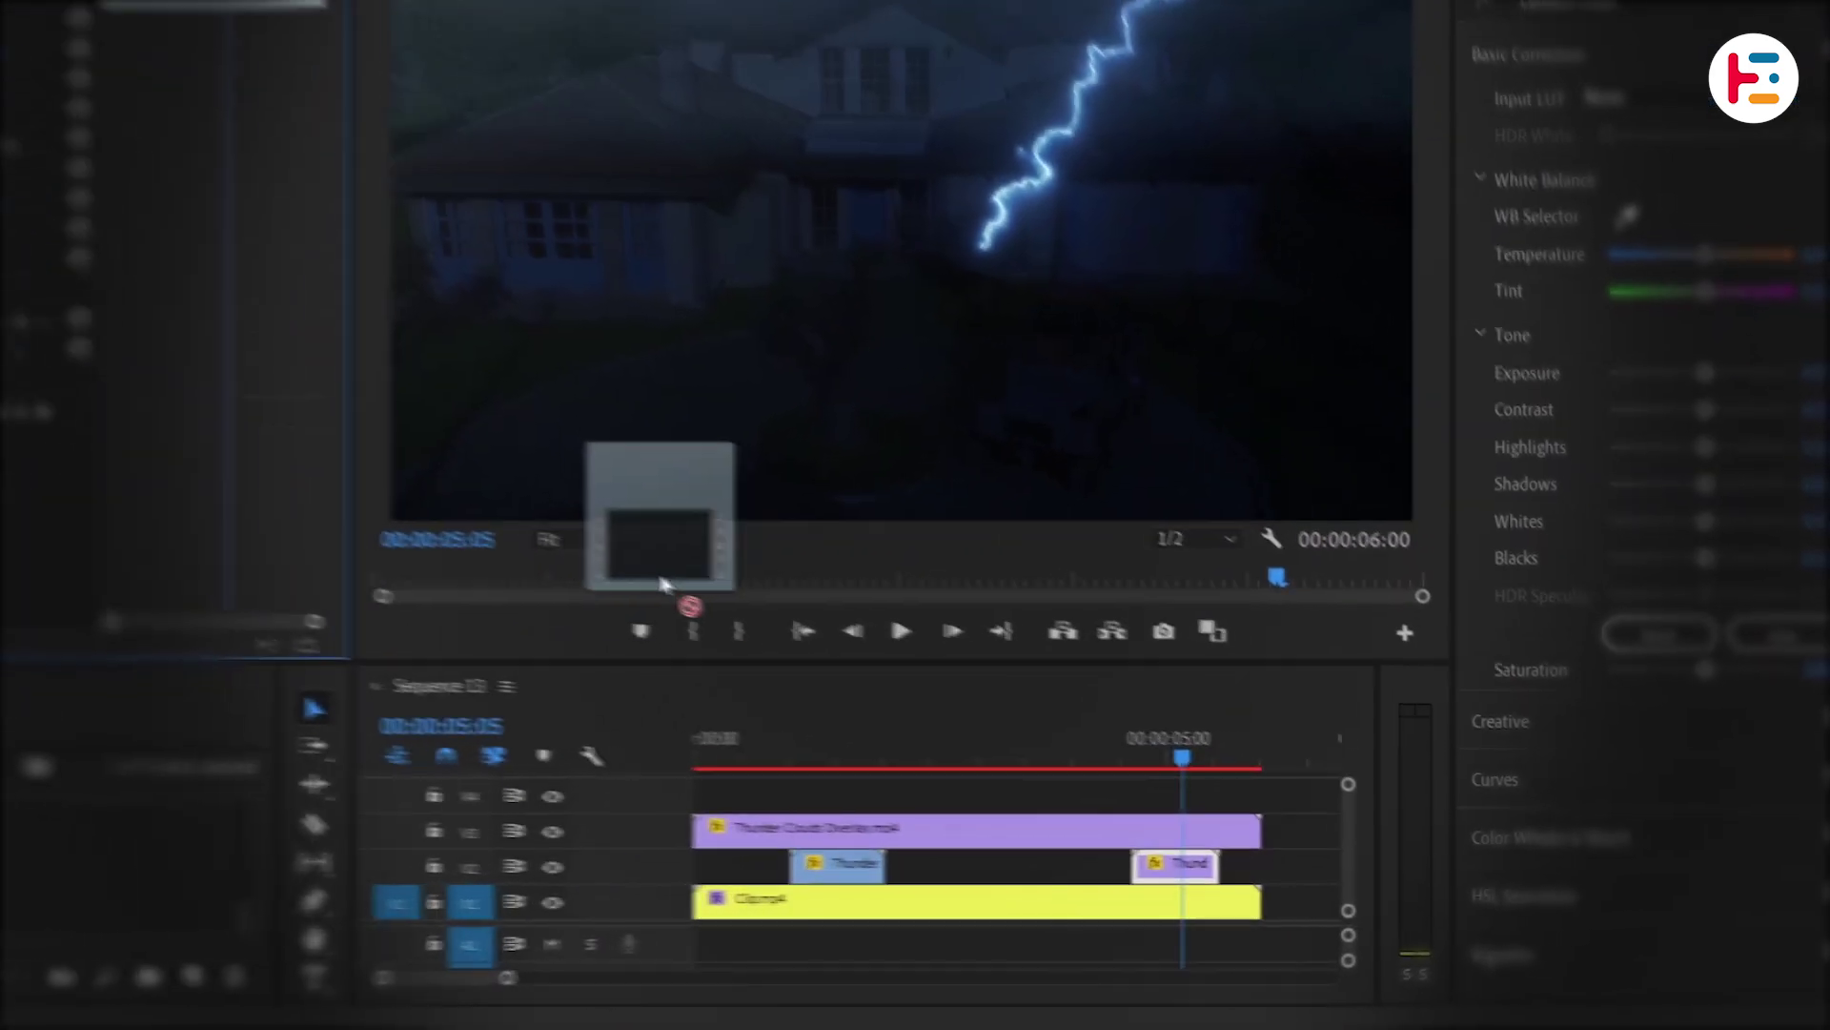
Step: Place Rain Overlay.mp4 on V4 from the sequence start, cut it at 00:00:06:00 and delete the excess
drag(827, 632, 851, 805)
mouse_move(682, 791)
mouse_down()
mouse_move(681, 776)
mouse_move(698, 791)
mouse_up()
drag(1178, 756, 1258, 758)
key(ctrl+k)
click(1297, 806)
key(minus)
key(Delete)
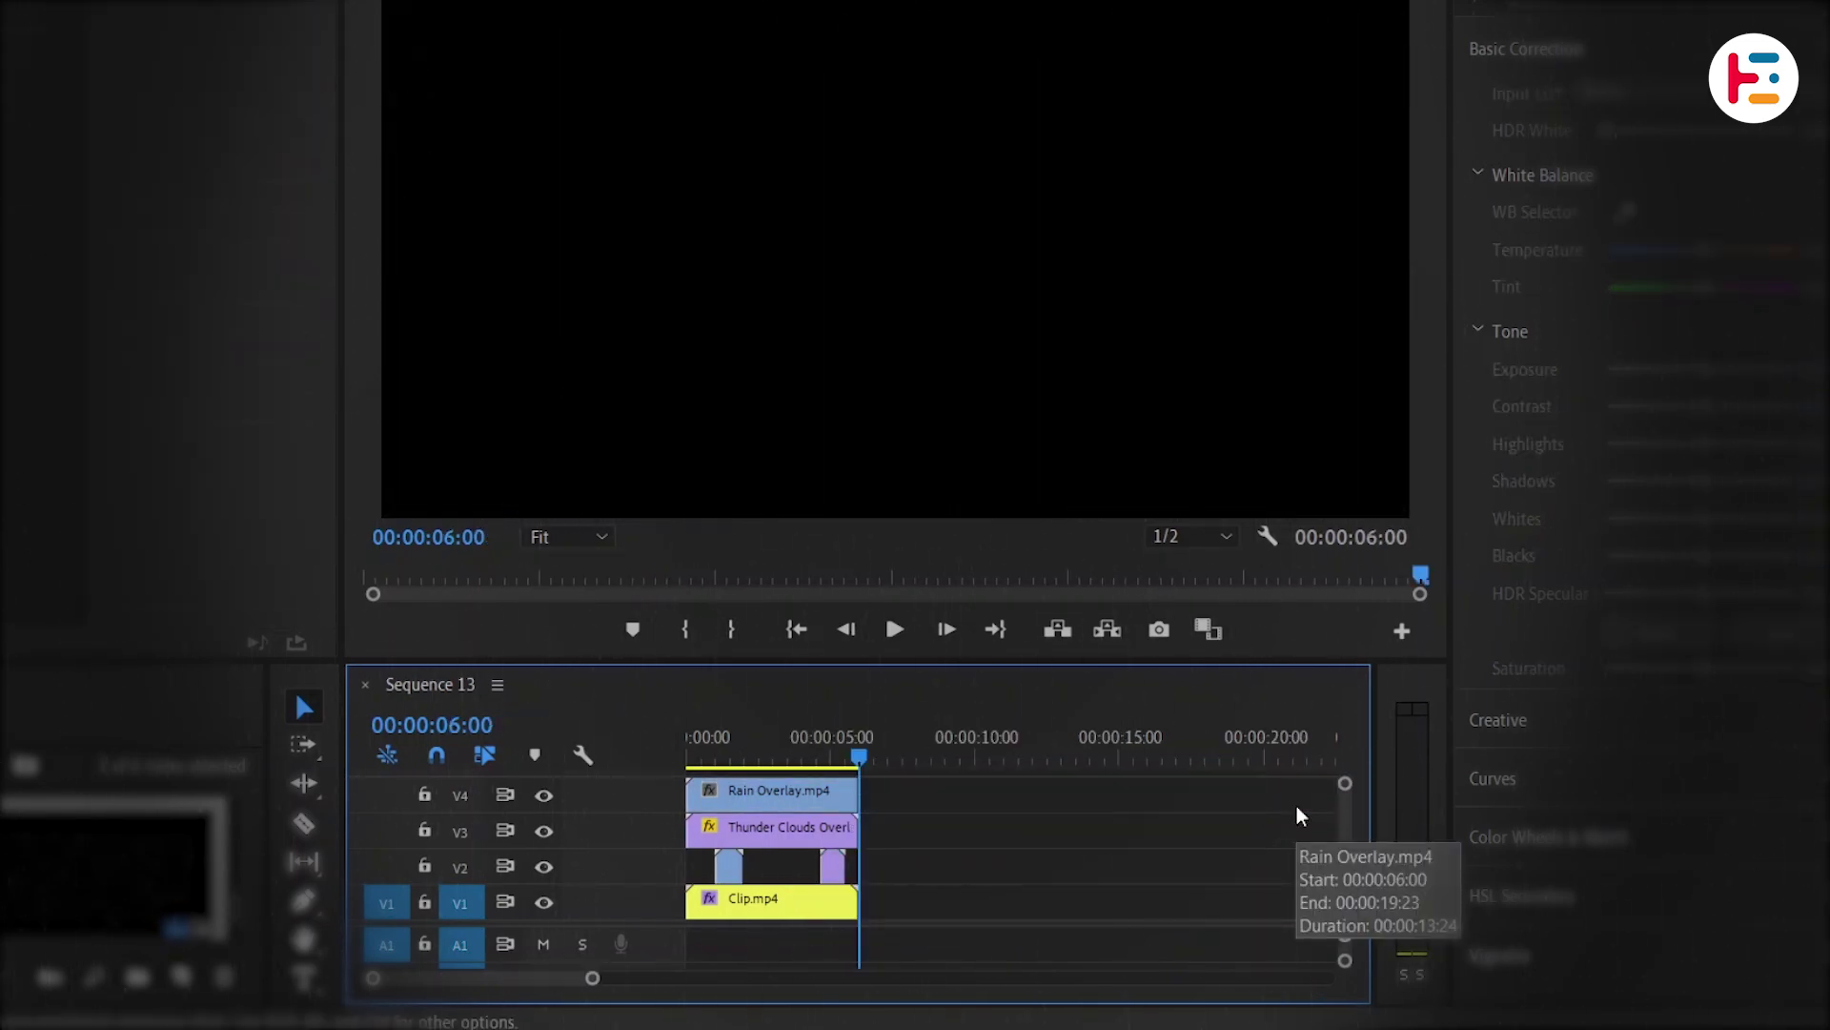
Step: Set the Rain Overlay blend mode to Screen and its opacity to 35%
scroll(1278, 816, up, 4)
click(975, 811)
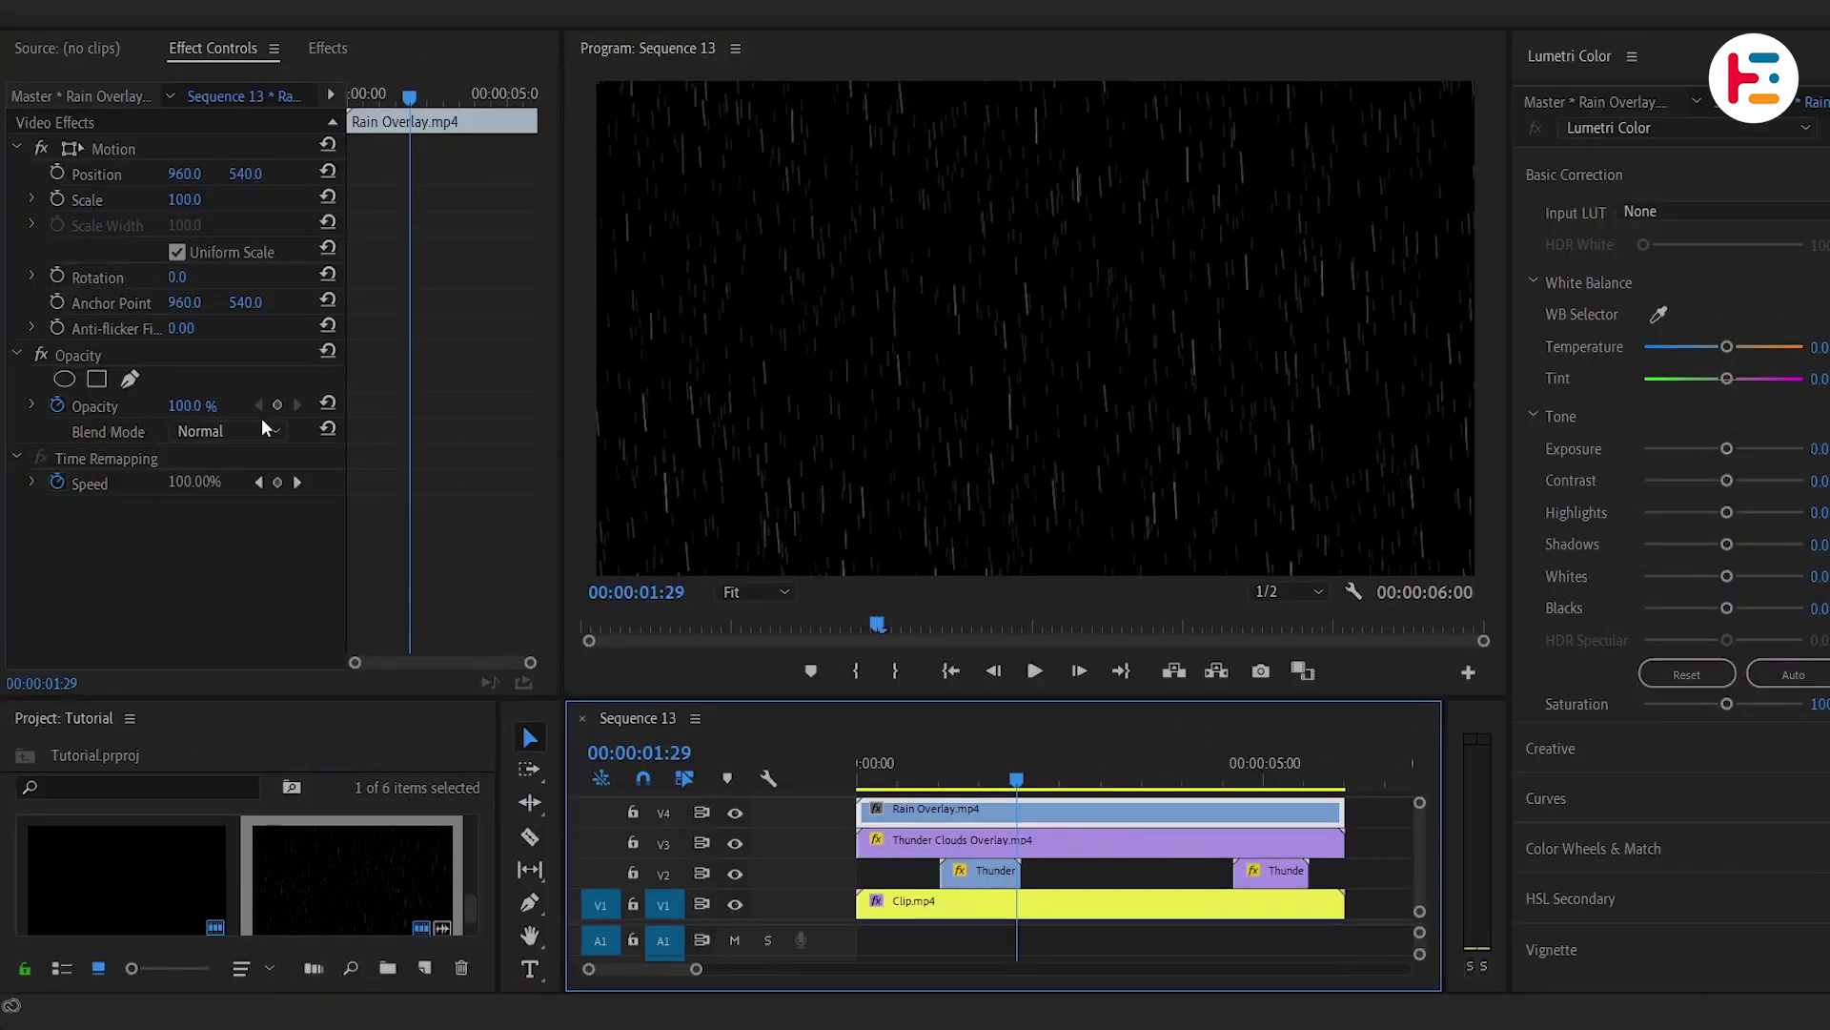
click(246, 431)
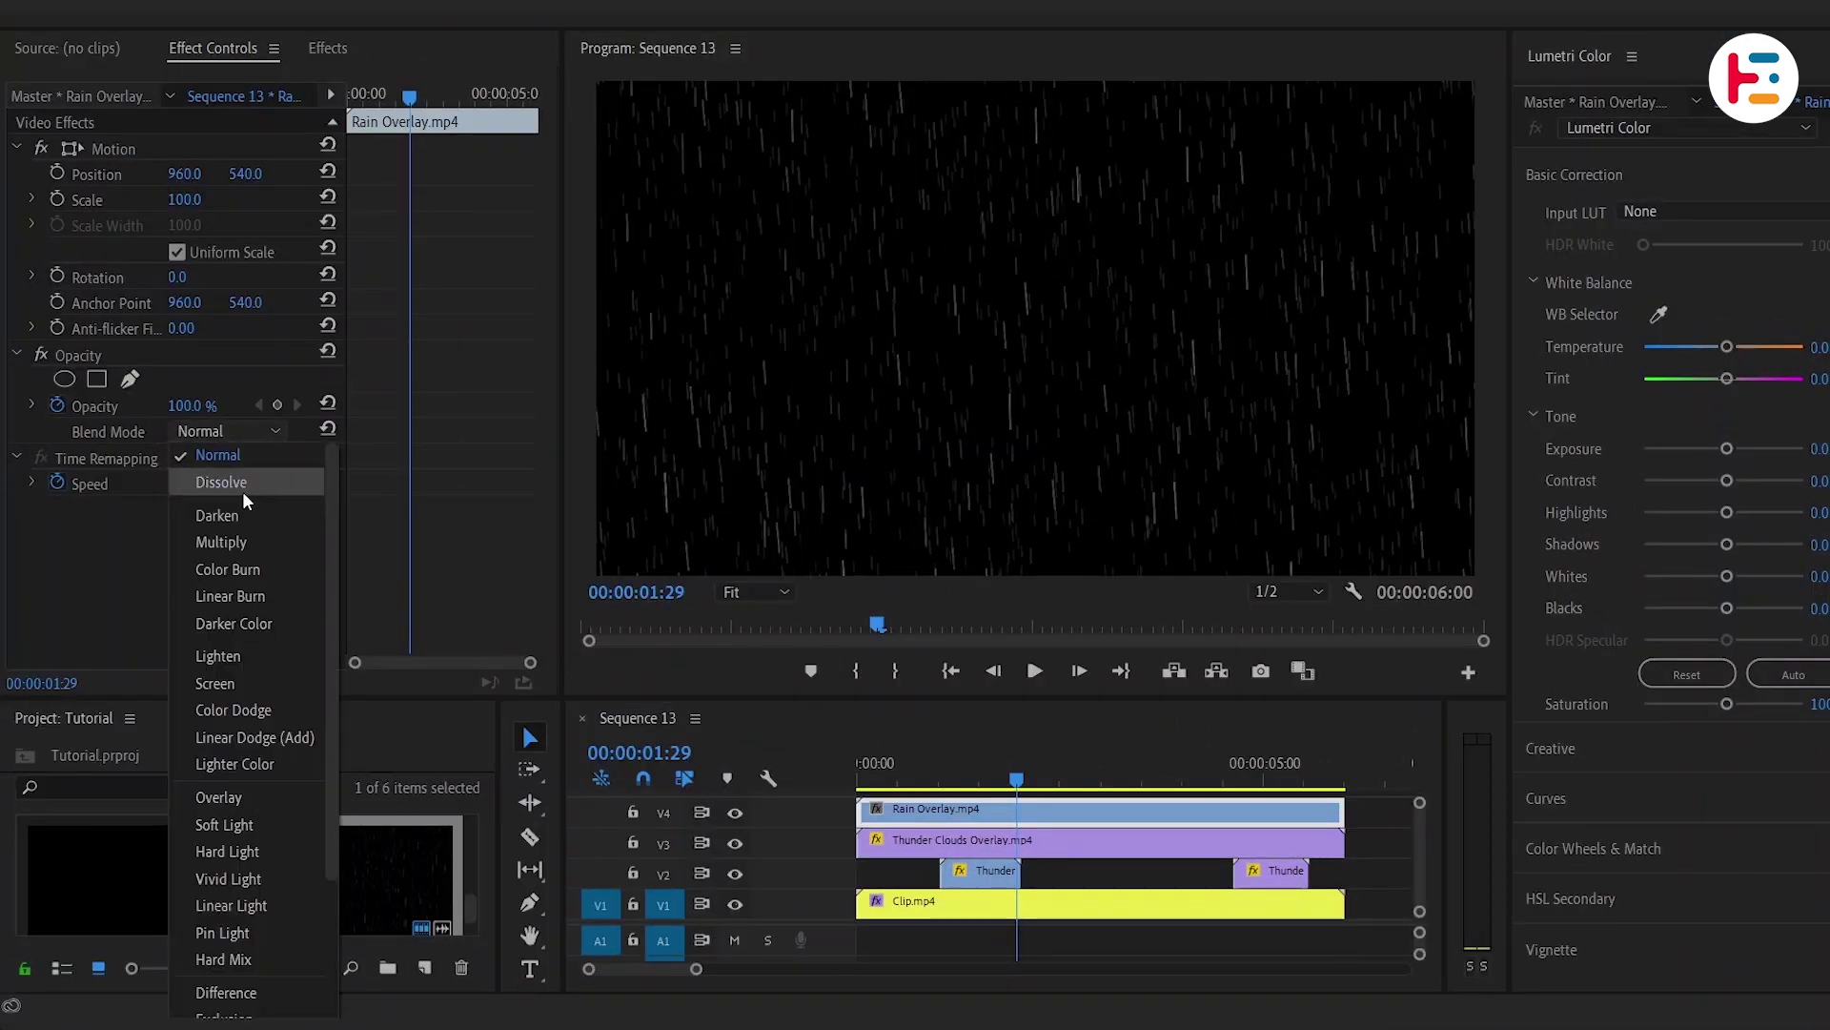
click(255, 682)
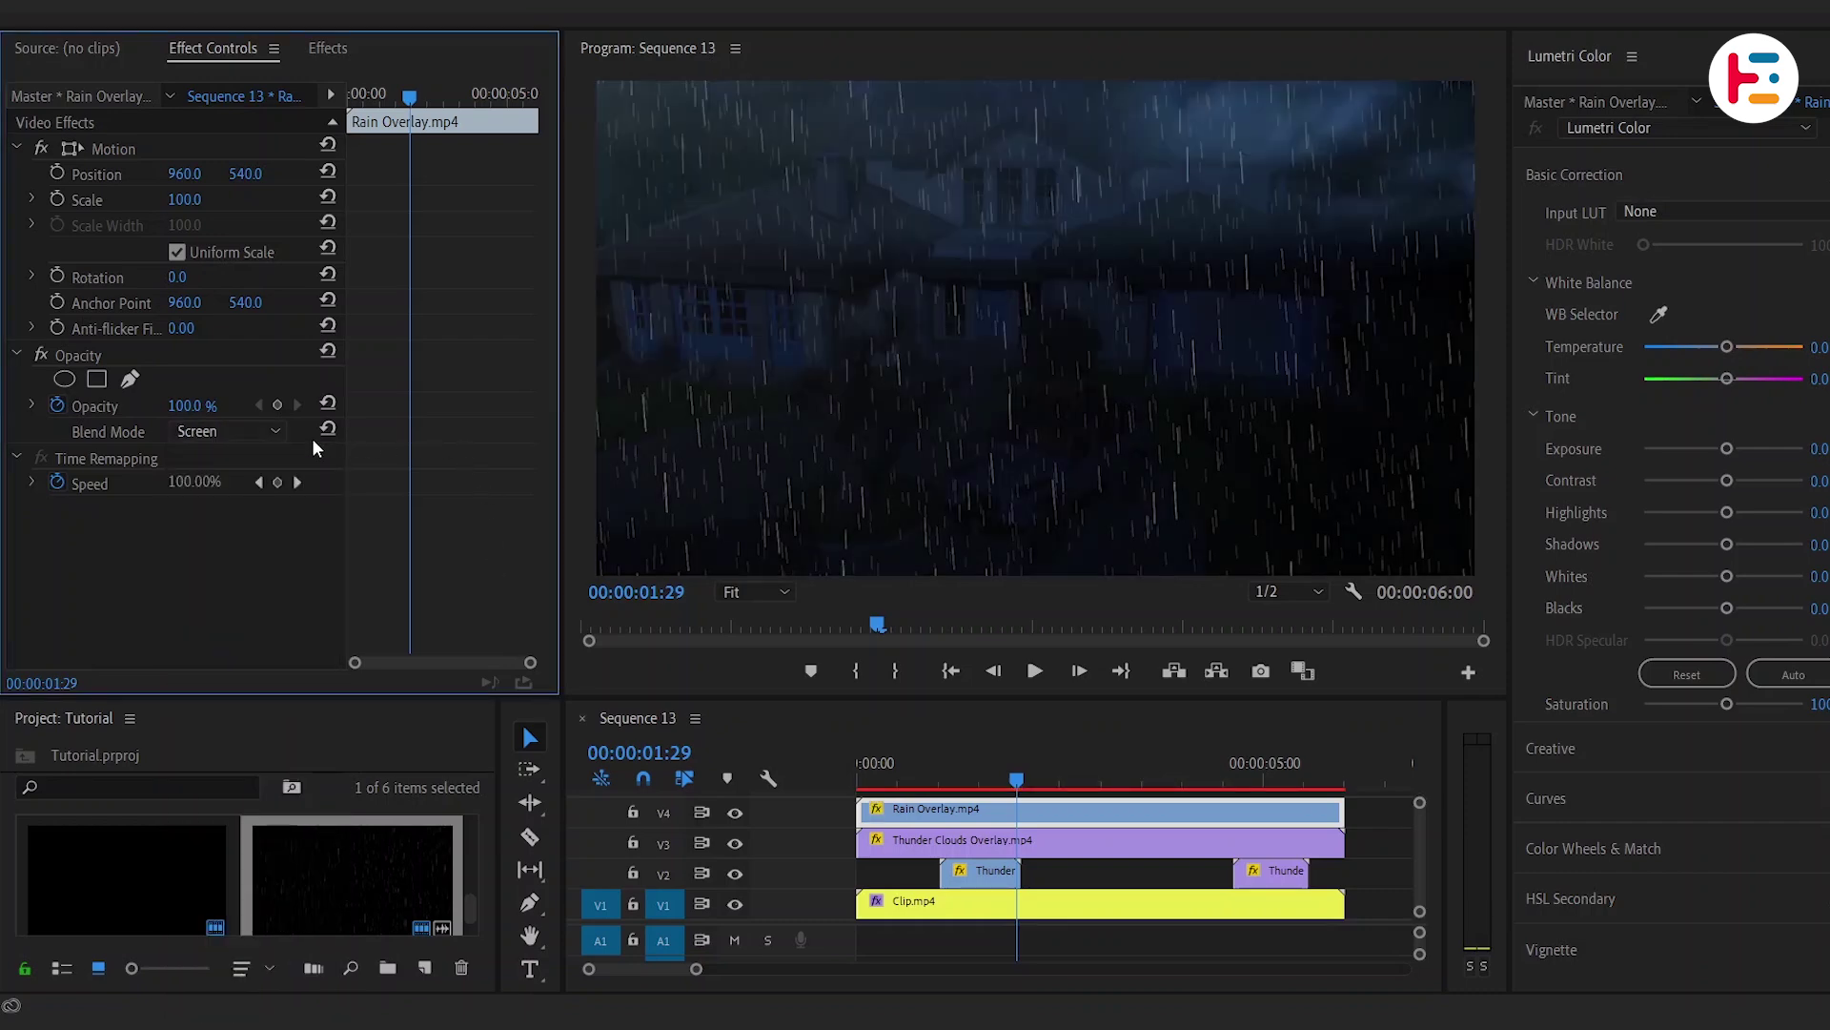
click(202, 405)
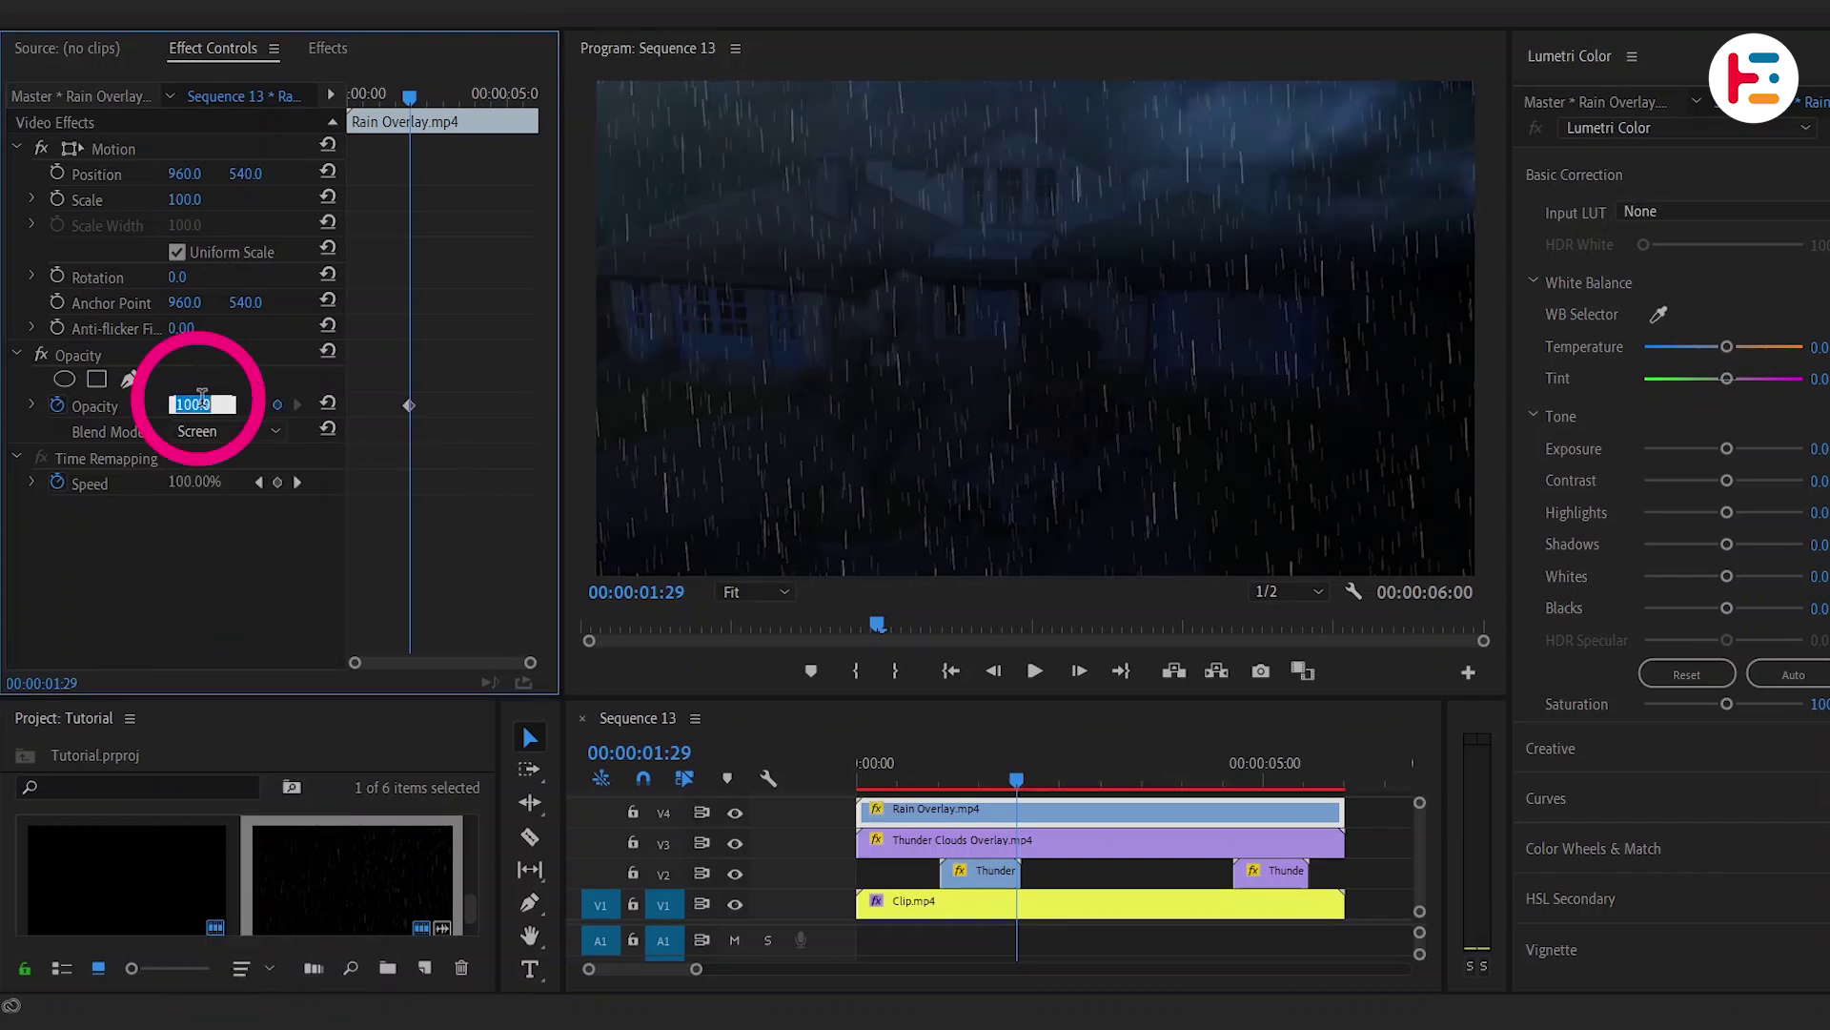
text(35)
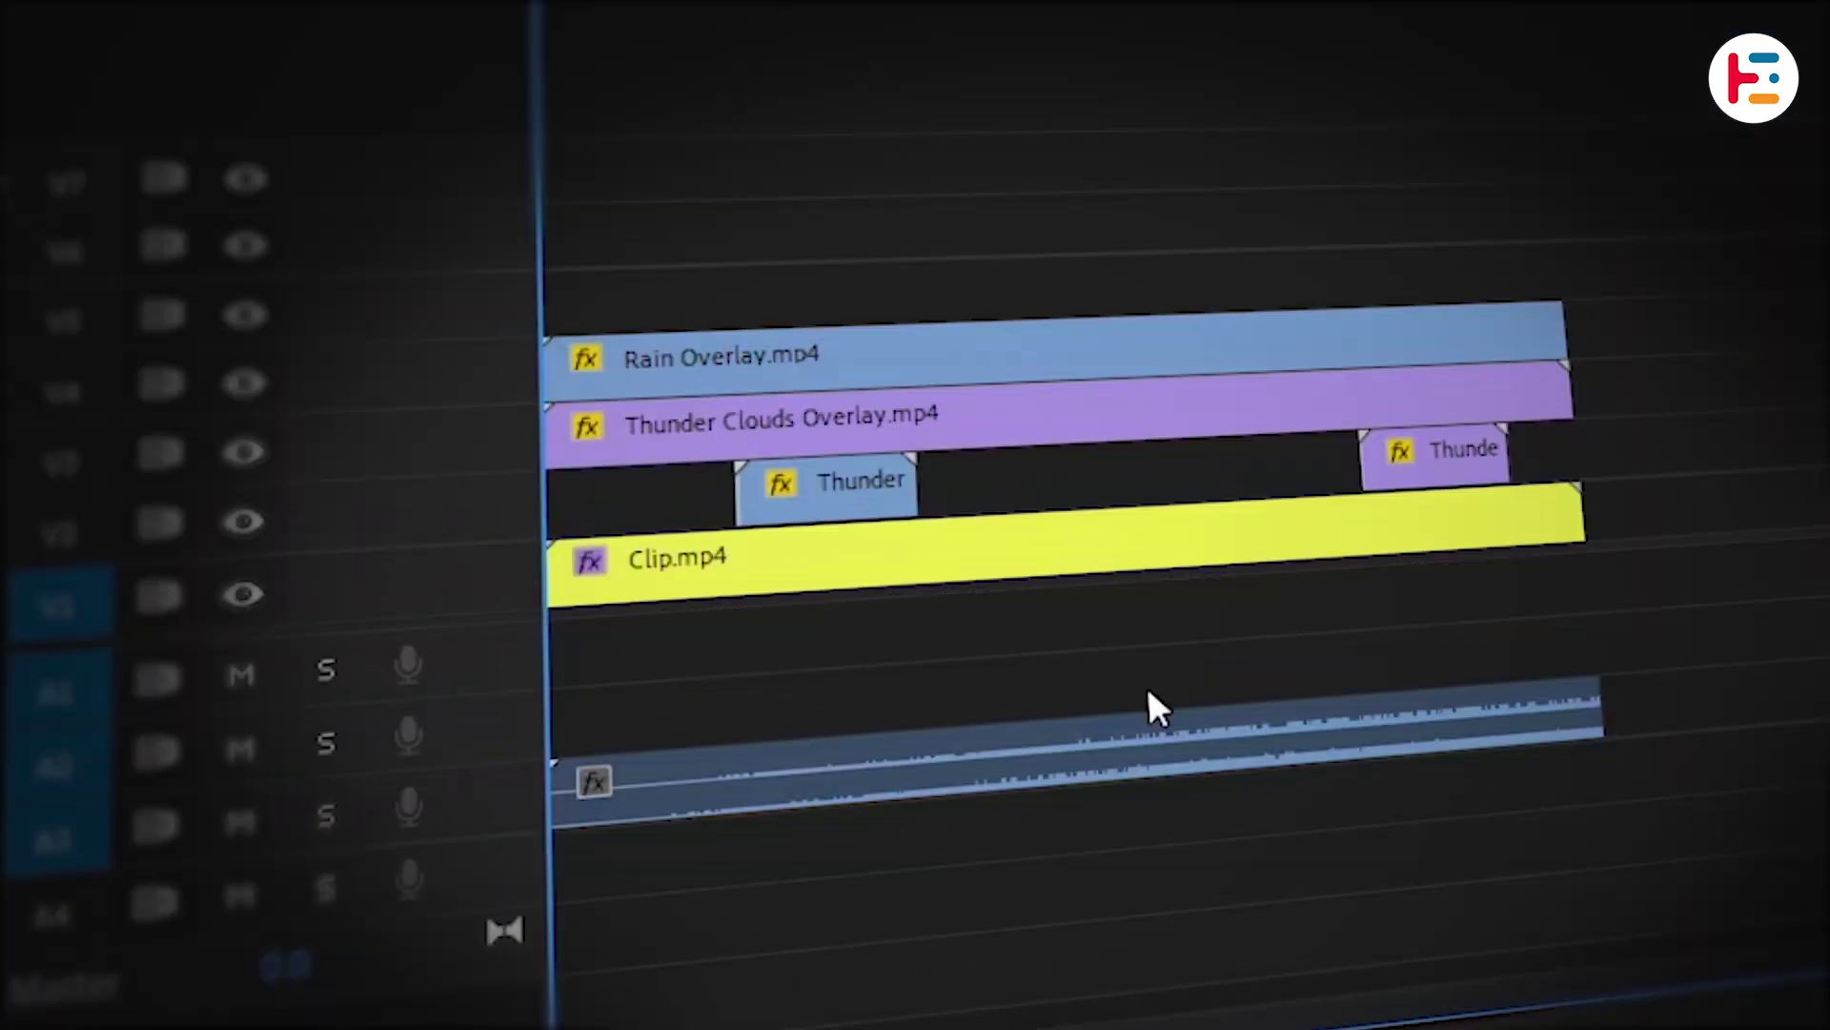
Step: Add a sound clip on A1 from the sequence start and another on A2 beneath the Thunder 01 clip
drag(804, 674, 543, 654)
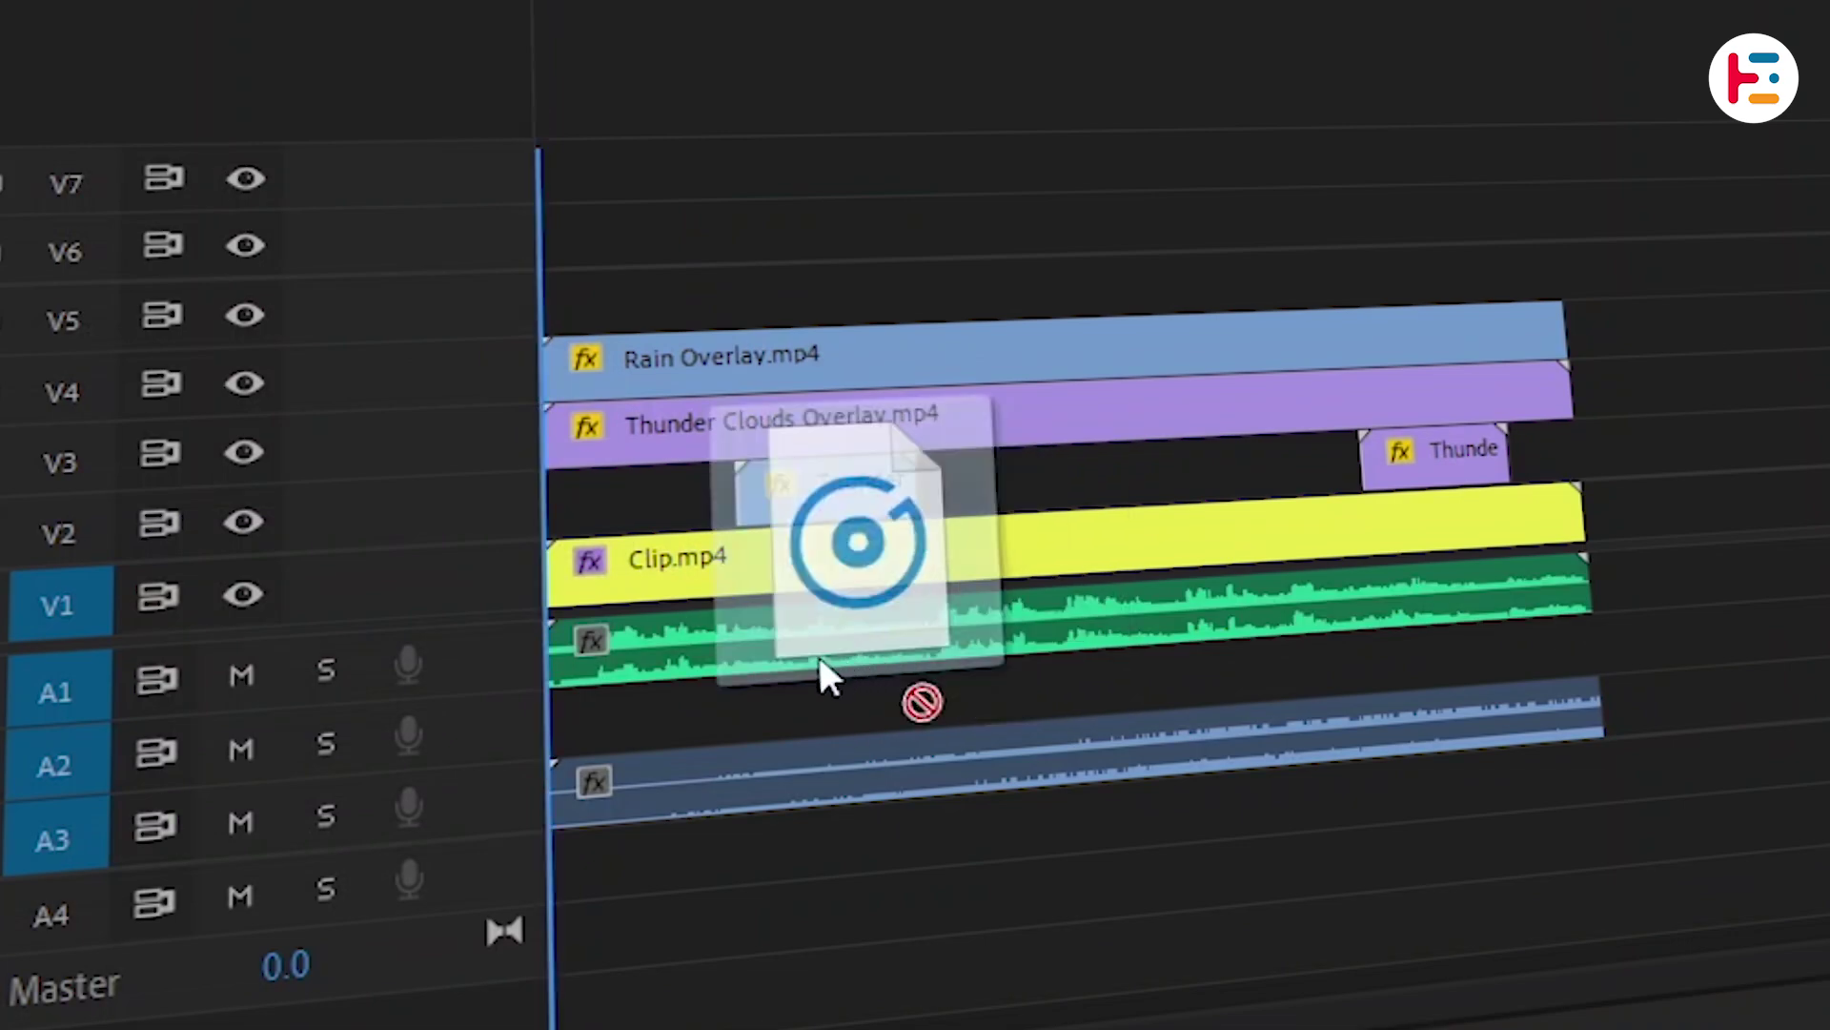
drag(820, 661, 786, 688)
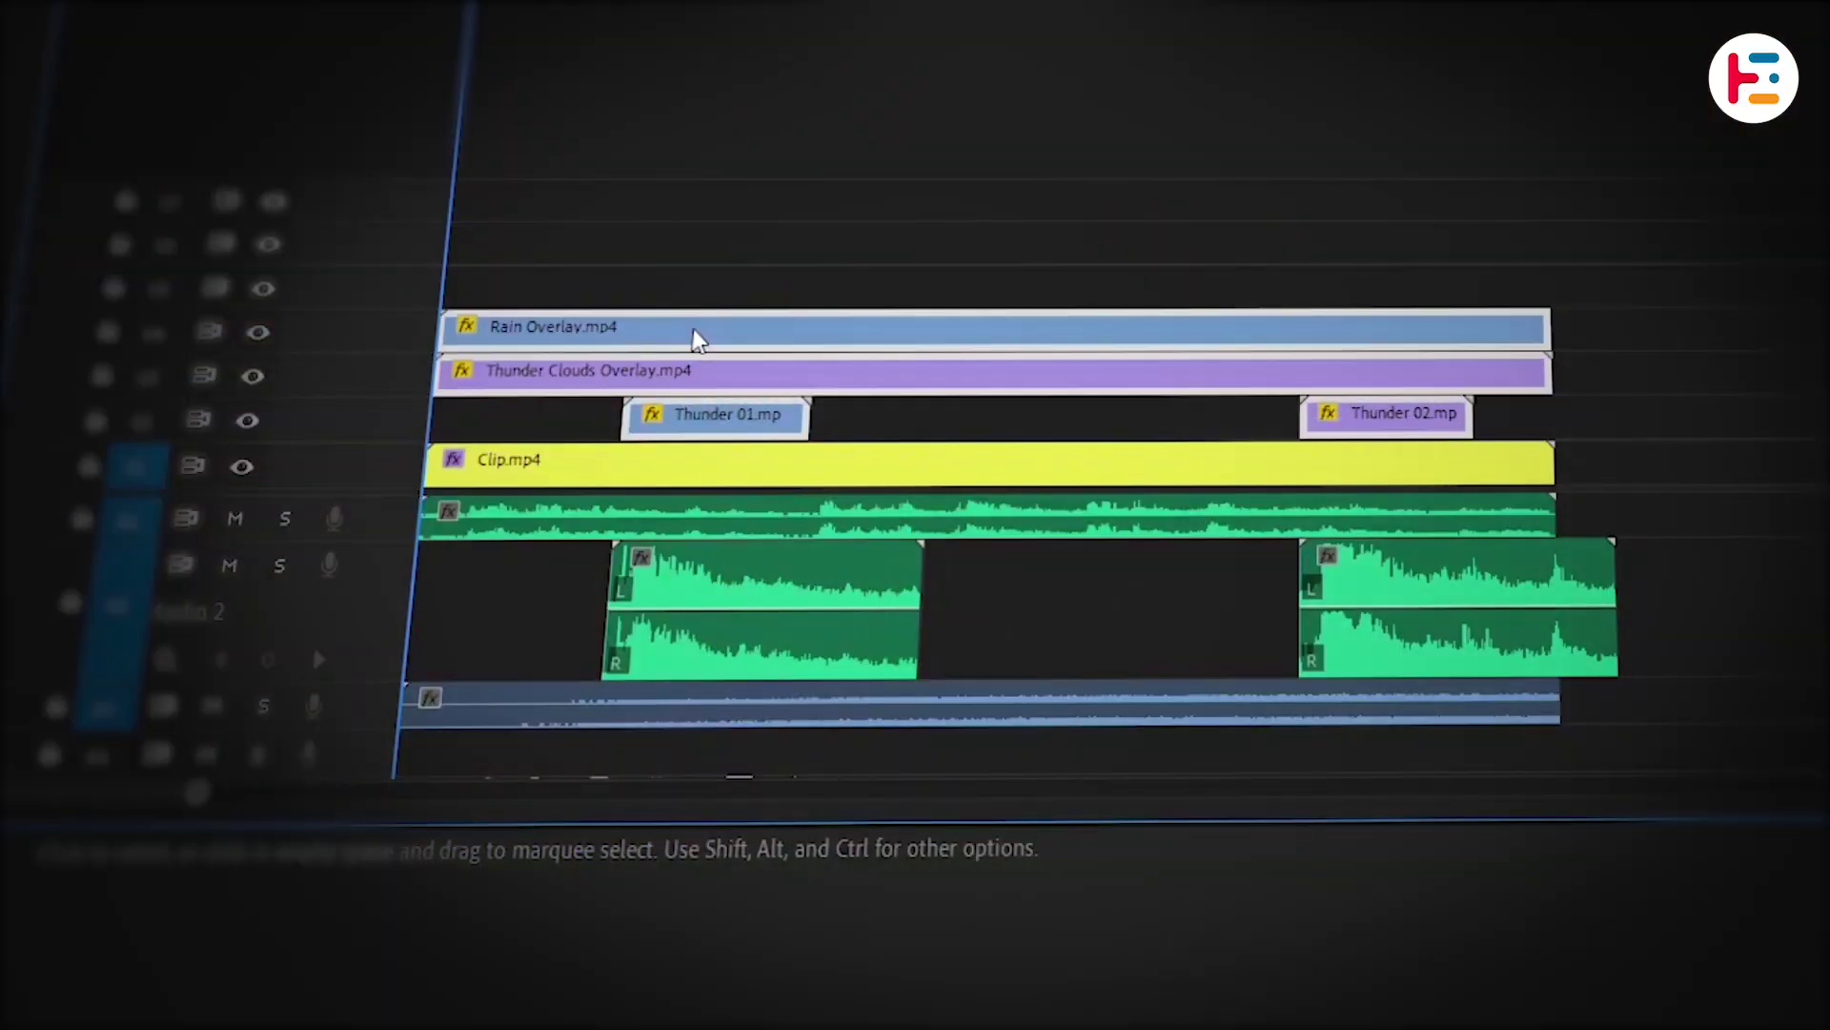
Step: Move the rain, cloud and thunder clips up one track and duplicate Clip.mp4 onto the emptied V2
drag(836, 309, 839, 267)
key(alt)
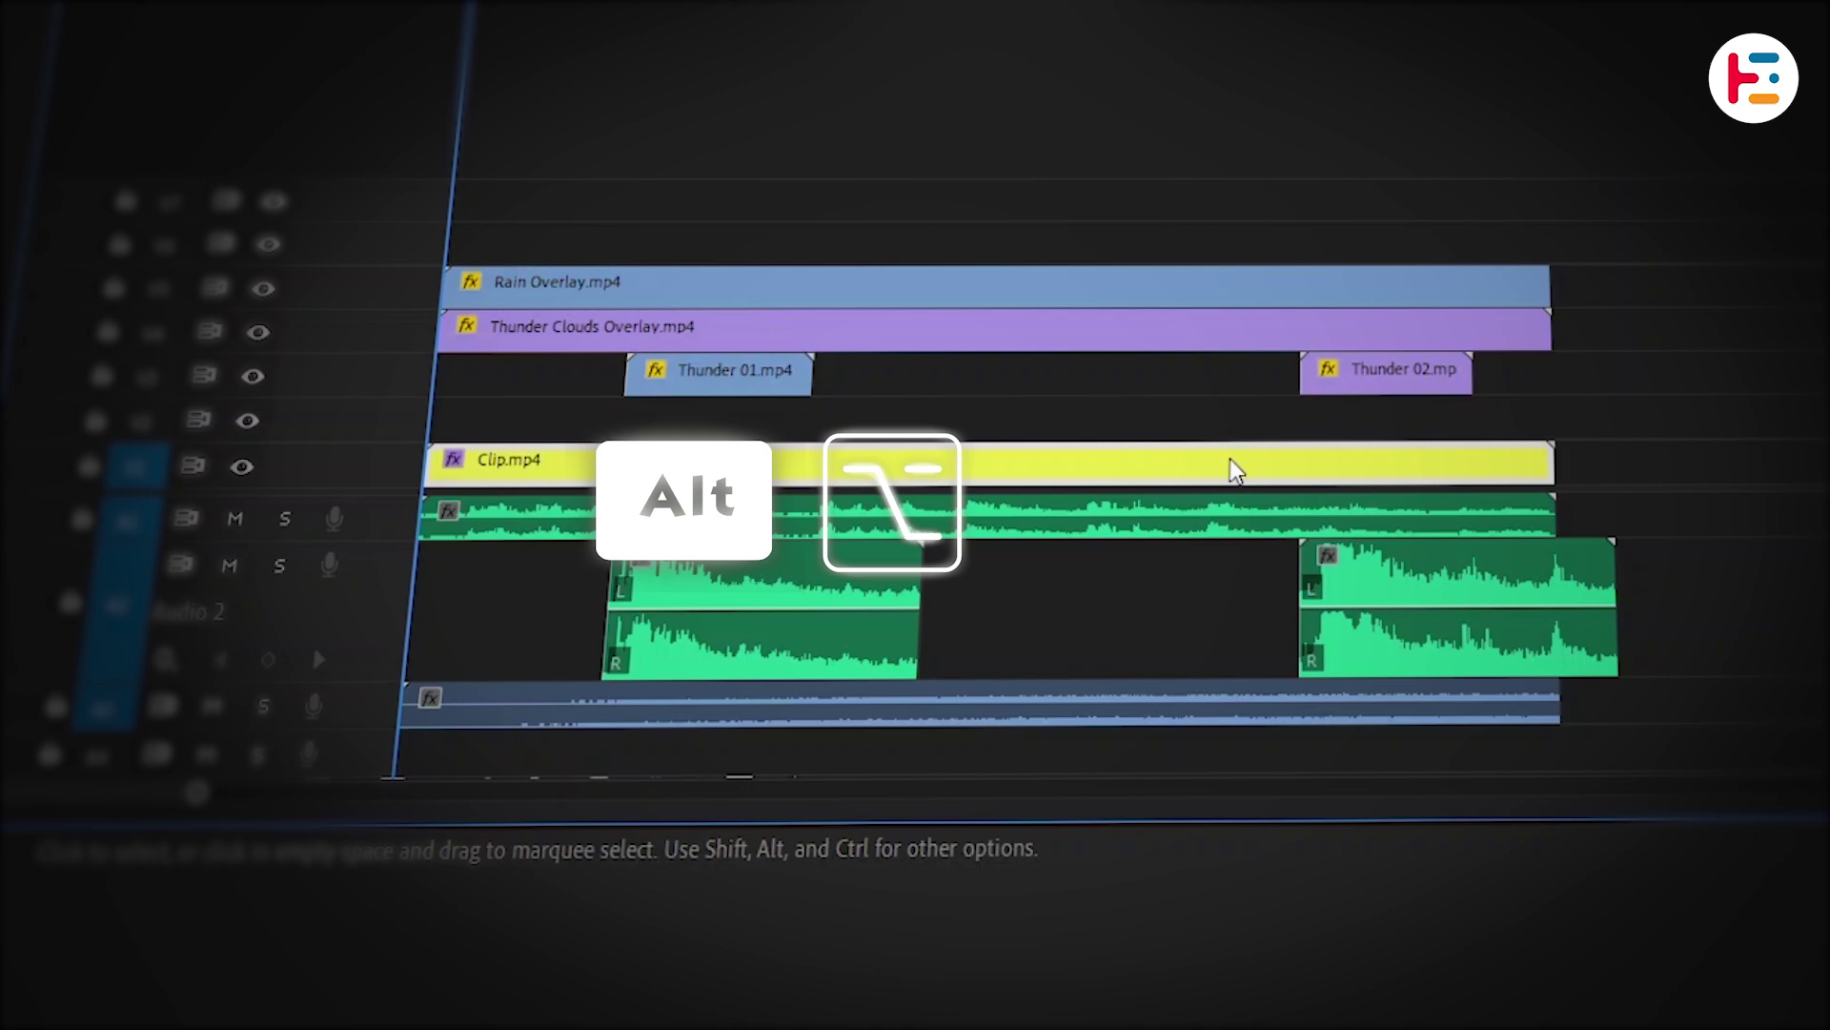
drag(1236, 470, 1236, 440)
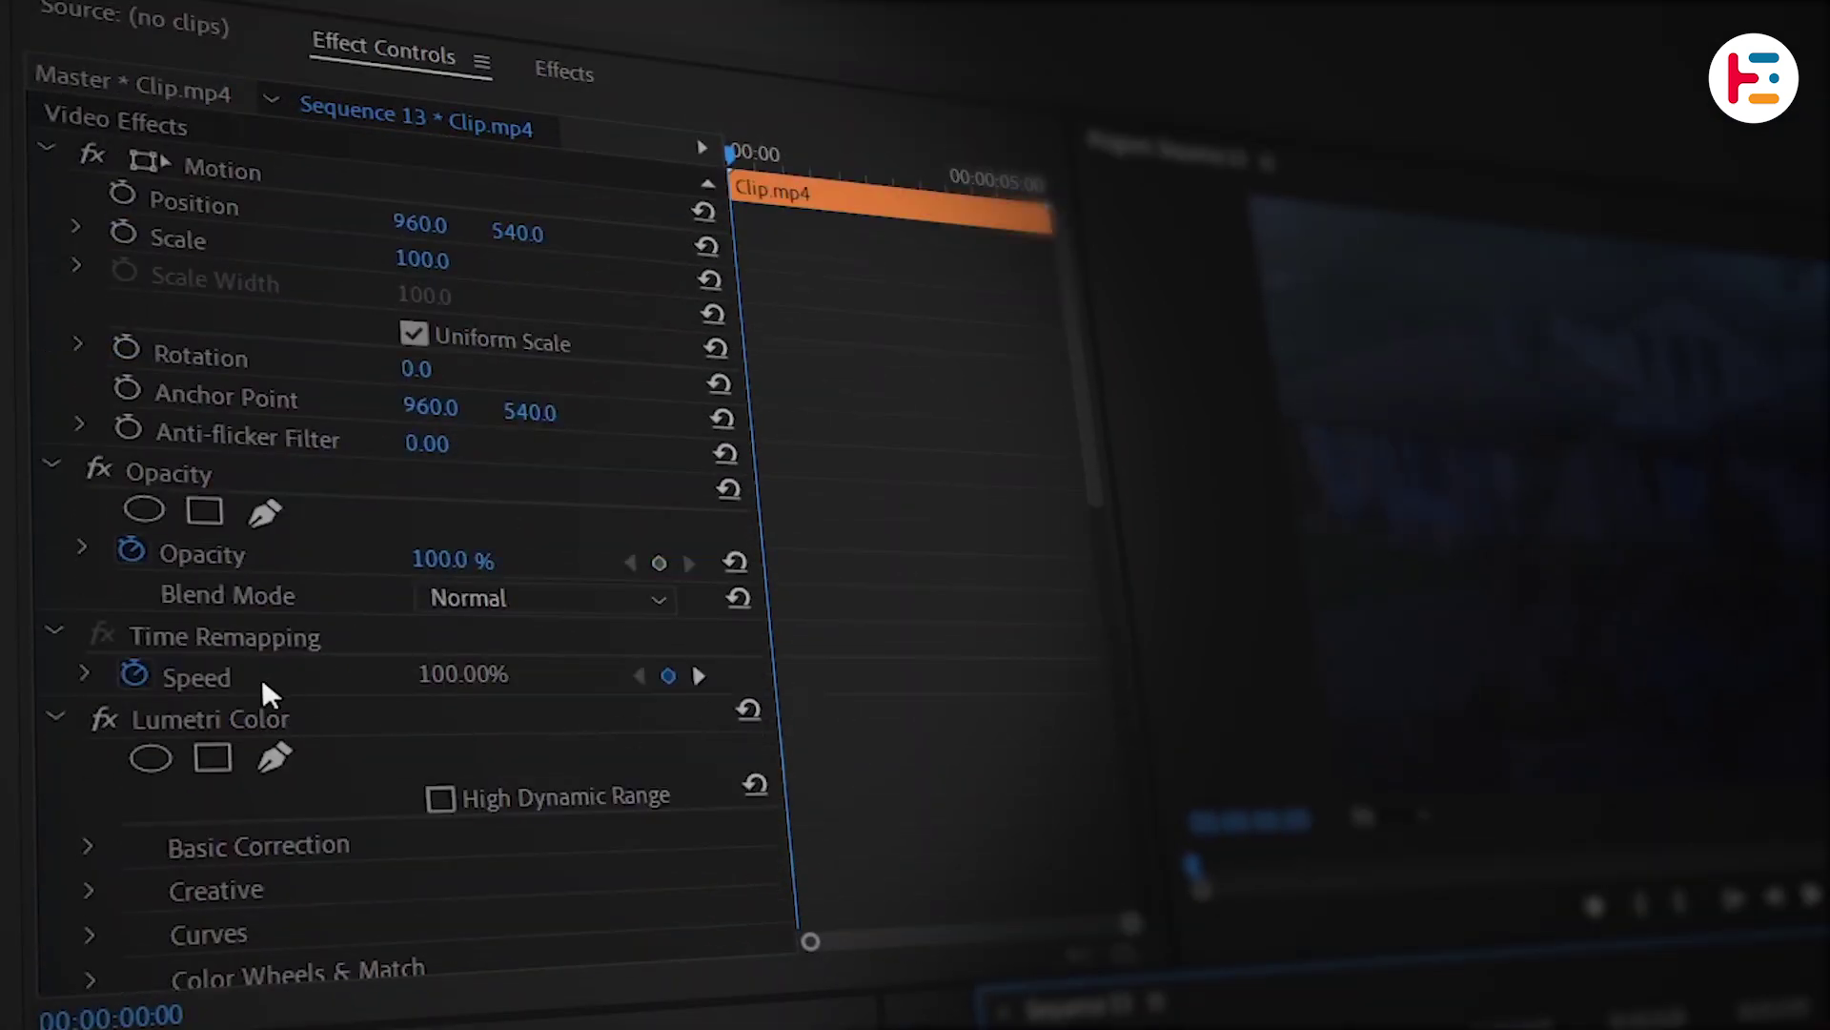
Step: Remove the Lumetri Color effect from the duplicated Clip.mp4
click(228, 725)
key(Delete)
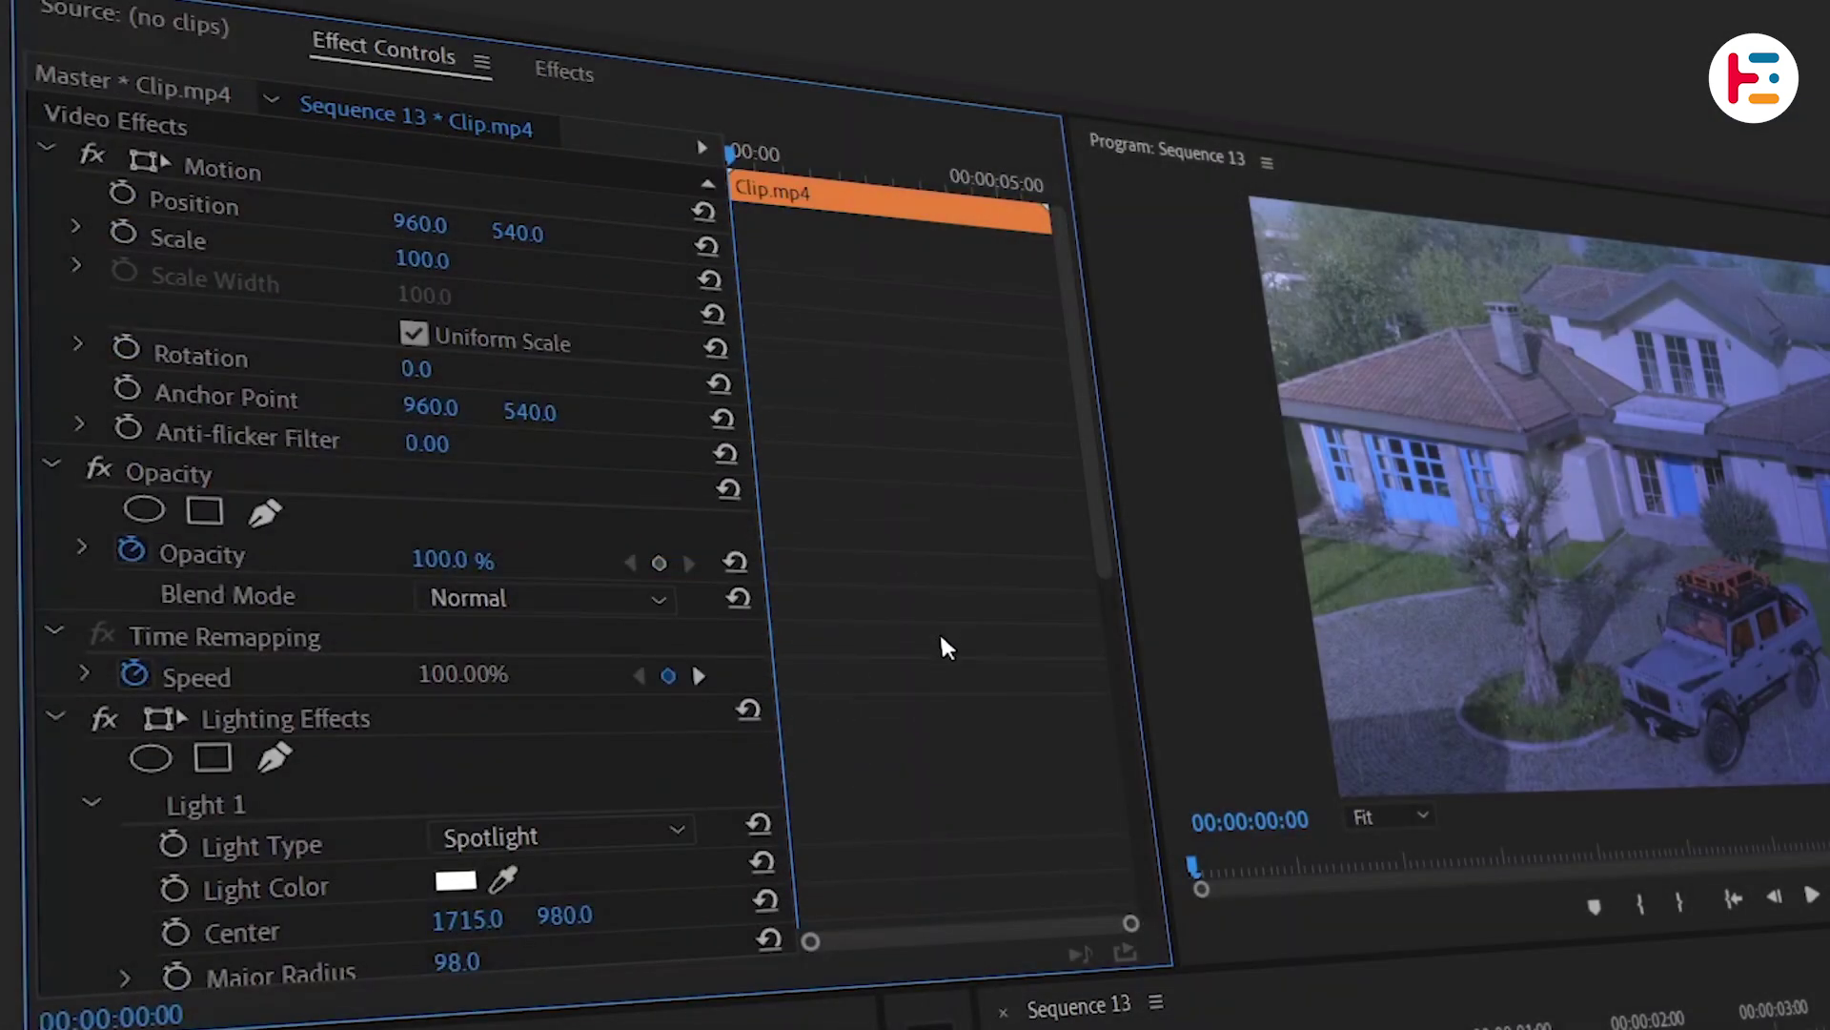
Step: Make Light 2 of Lighting Effects an orange Omni light with major radius 5 and intensity 40, centred on the upper-floor window
scroll(940, 631, down, 5)
click(84, 217)
click(84, 408)
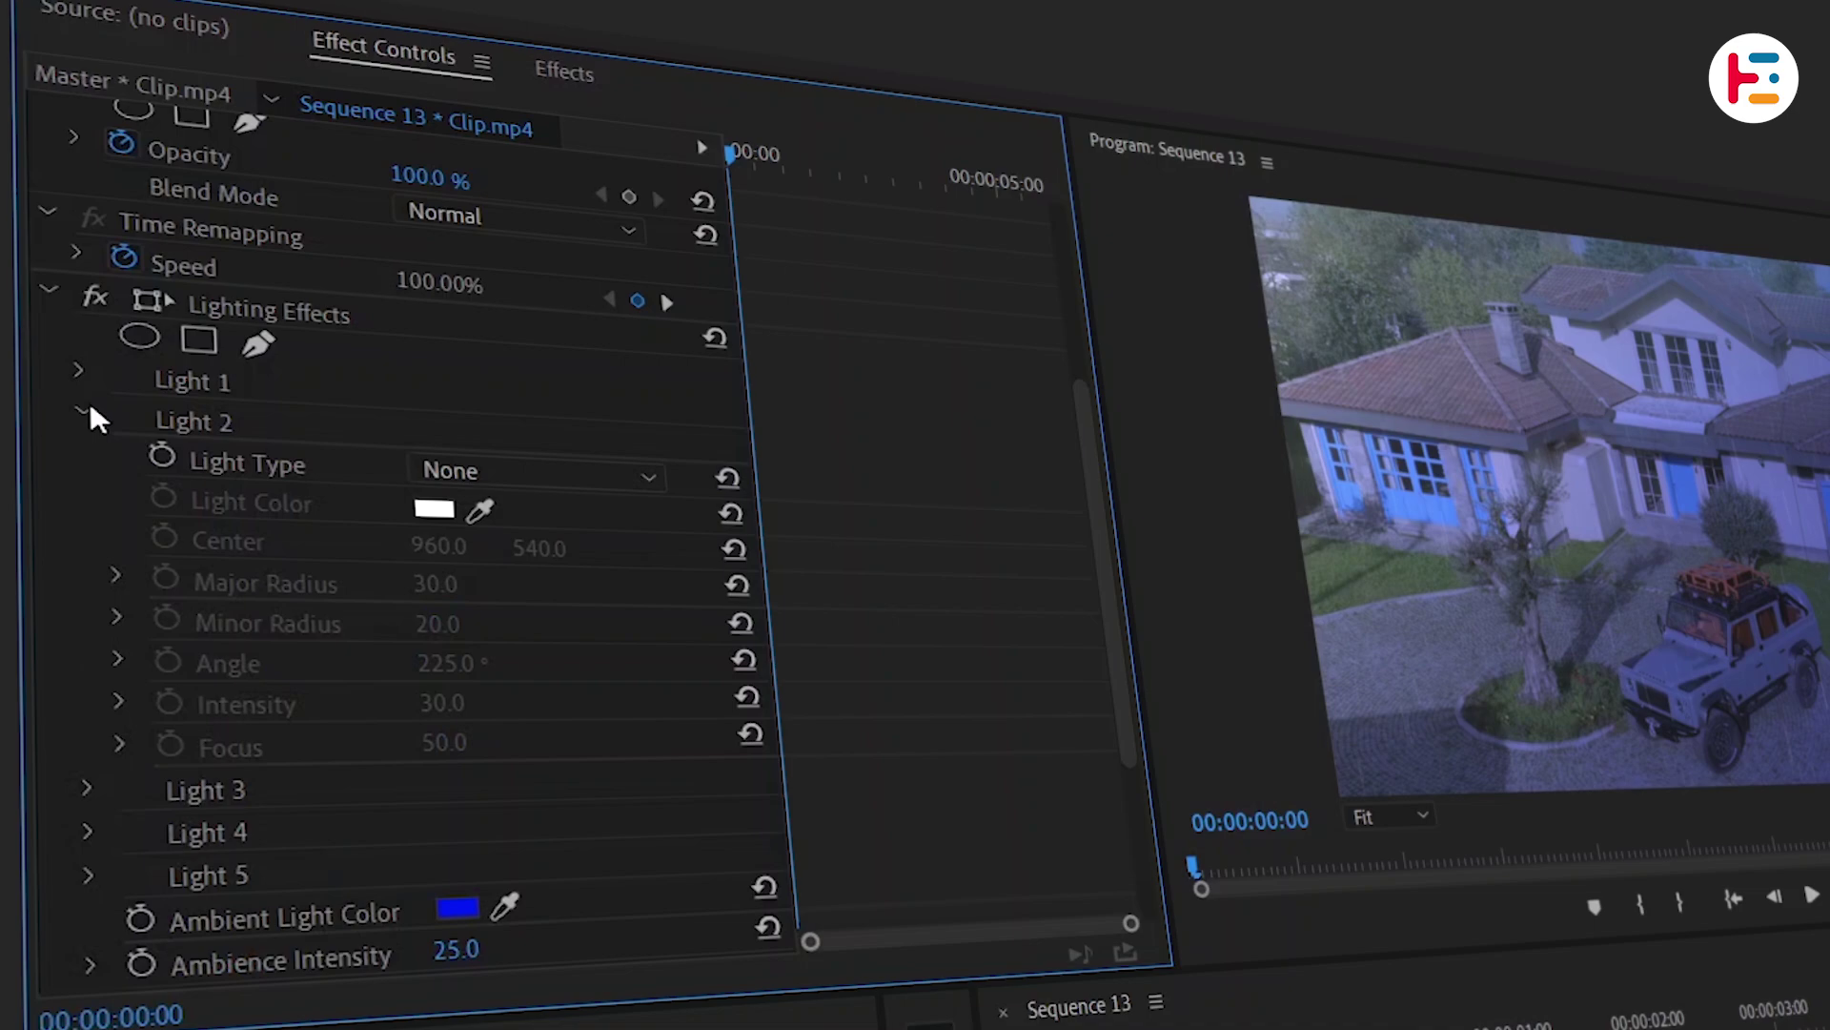
click(547, 472)
click(560, 578)
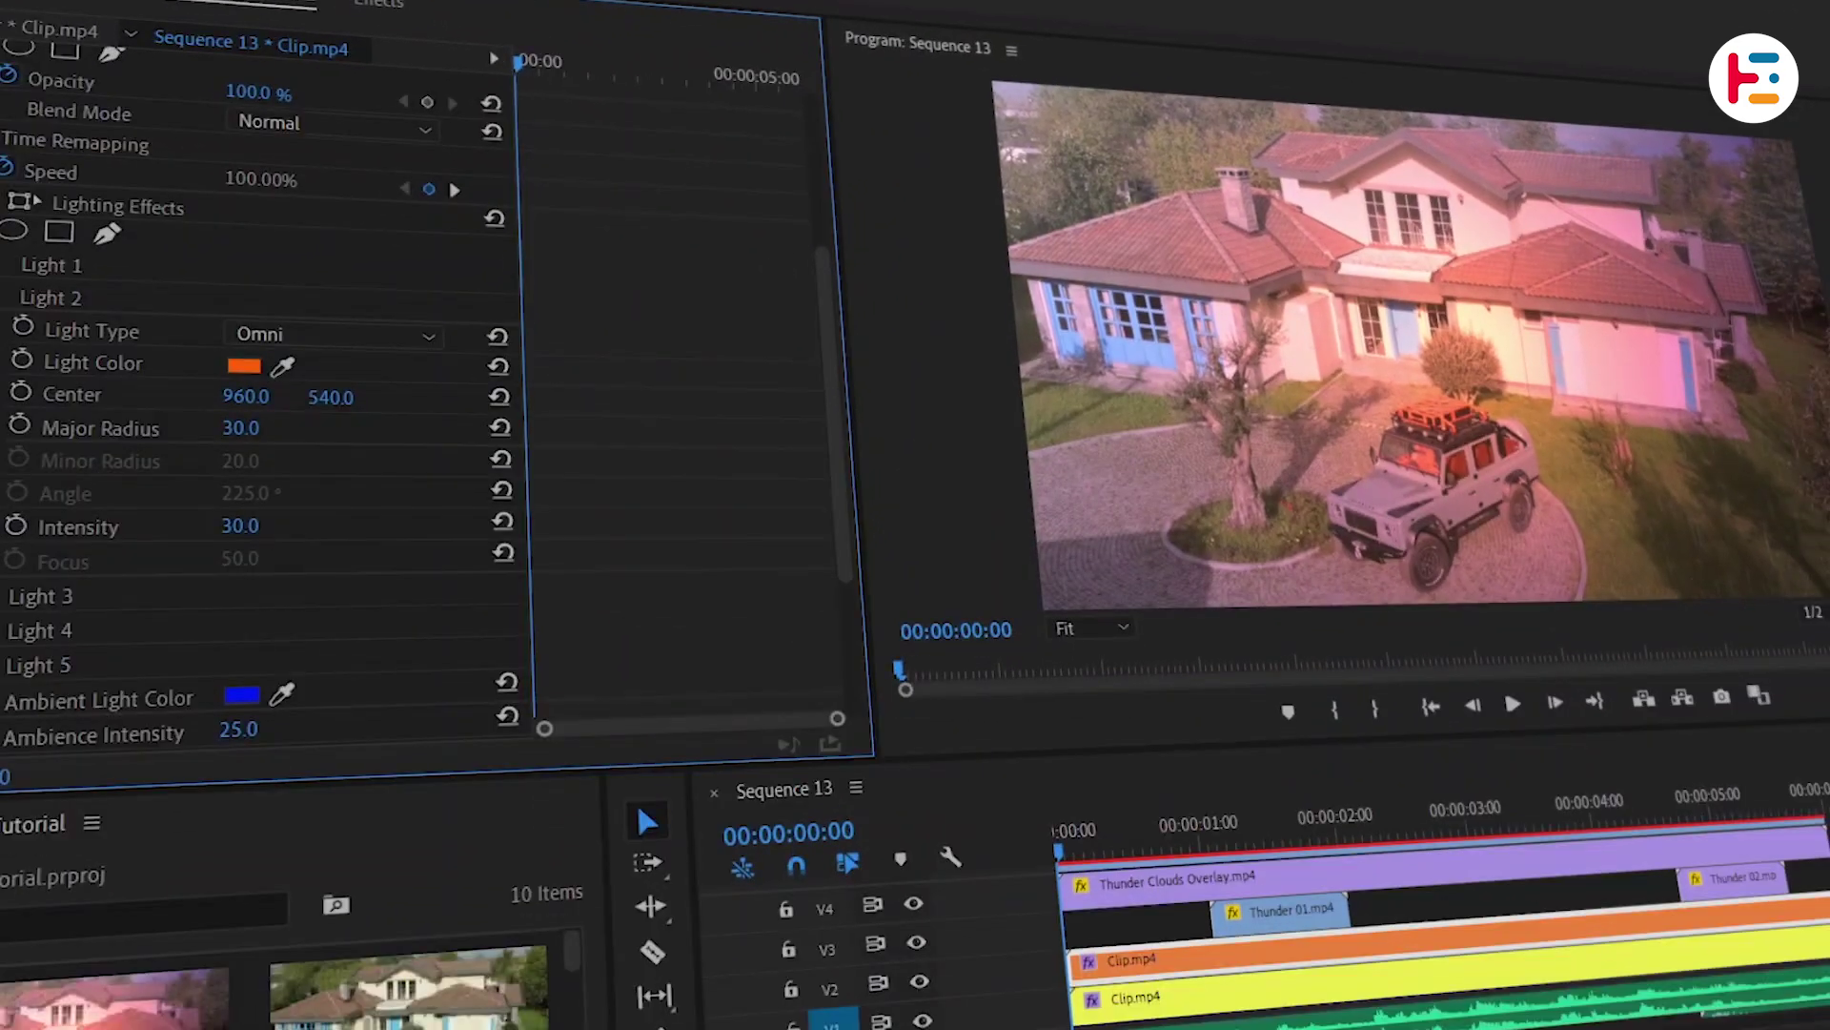
drag(239, 525, 254, 525)
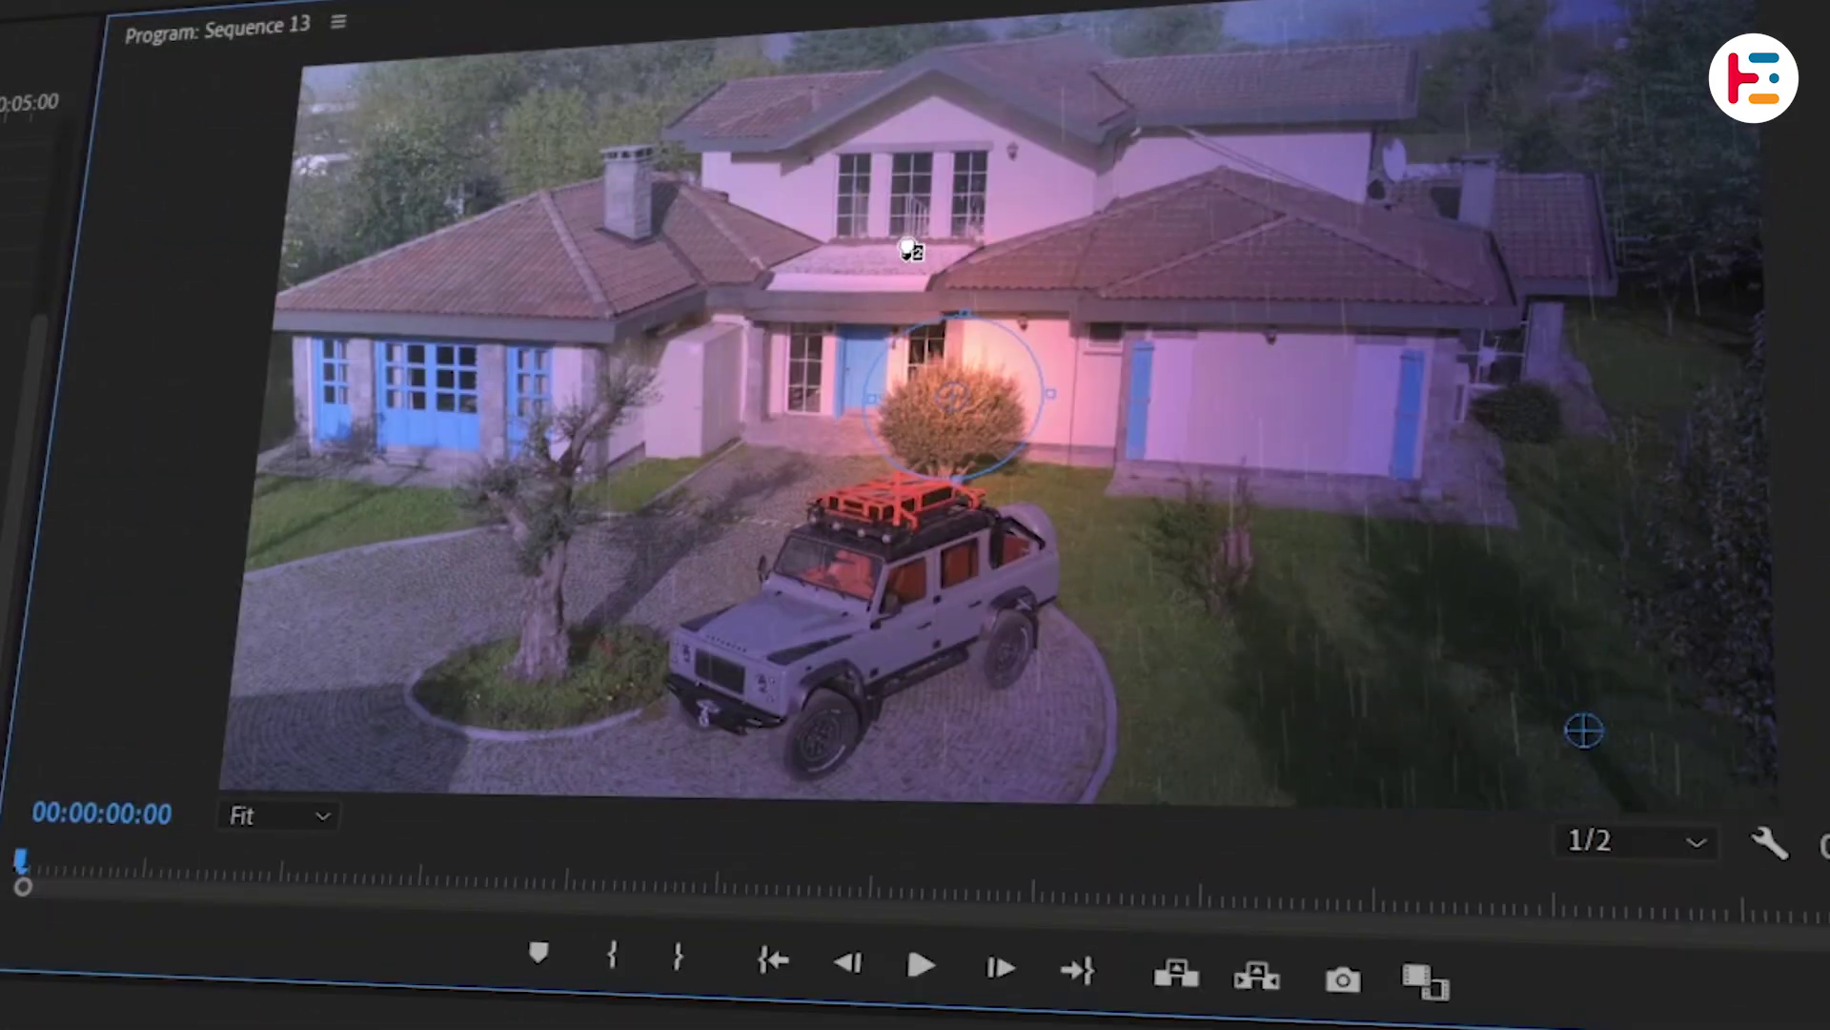
drag(908, 232, 912, 228)
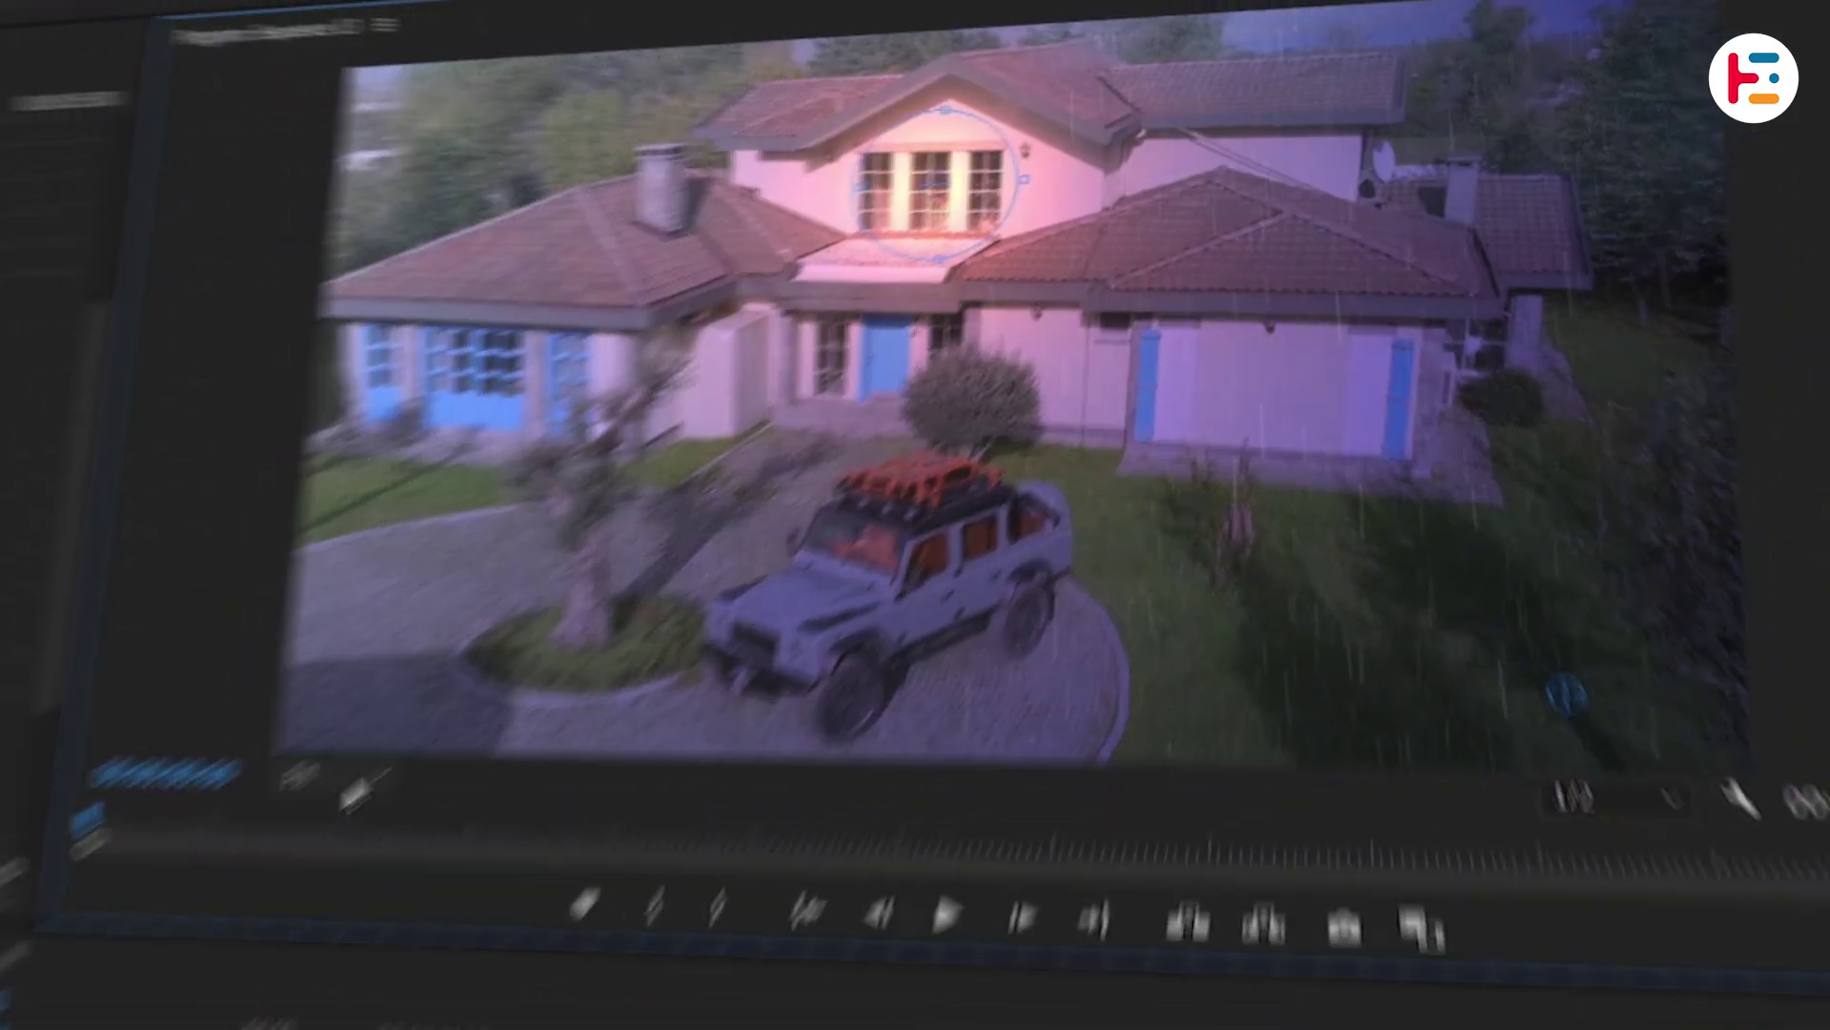
Step: Add a four-point Opacity mask to the duplicated Clip.mp4 and shape it around the middle pane of the upper-floor window
click(276, 815)
click(470, 883)
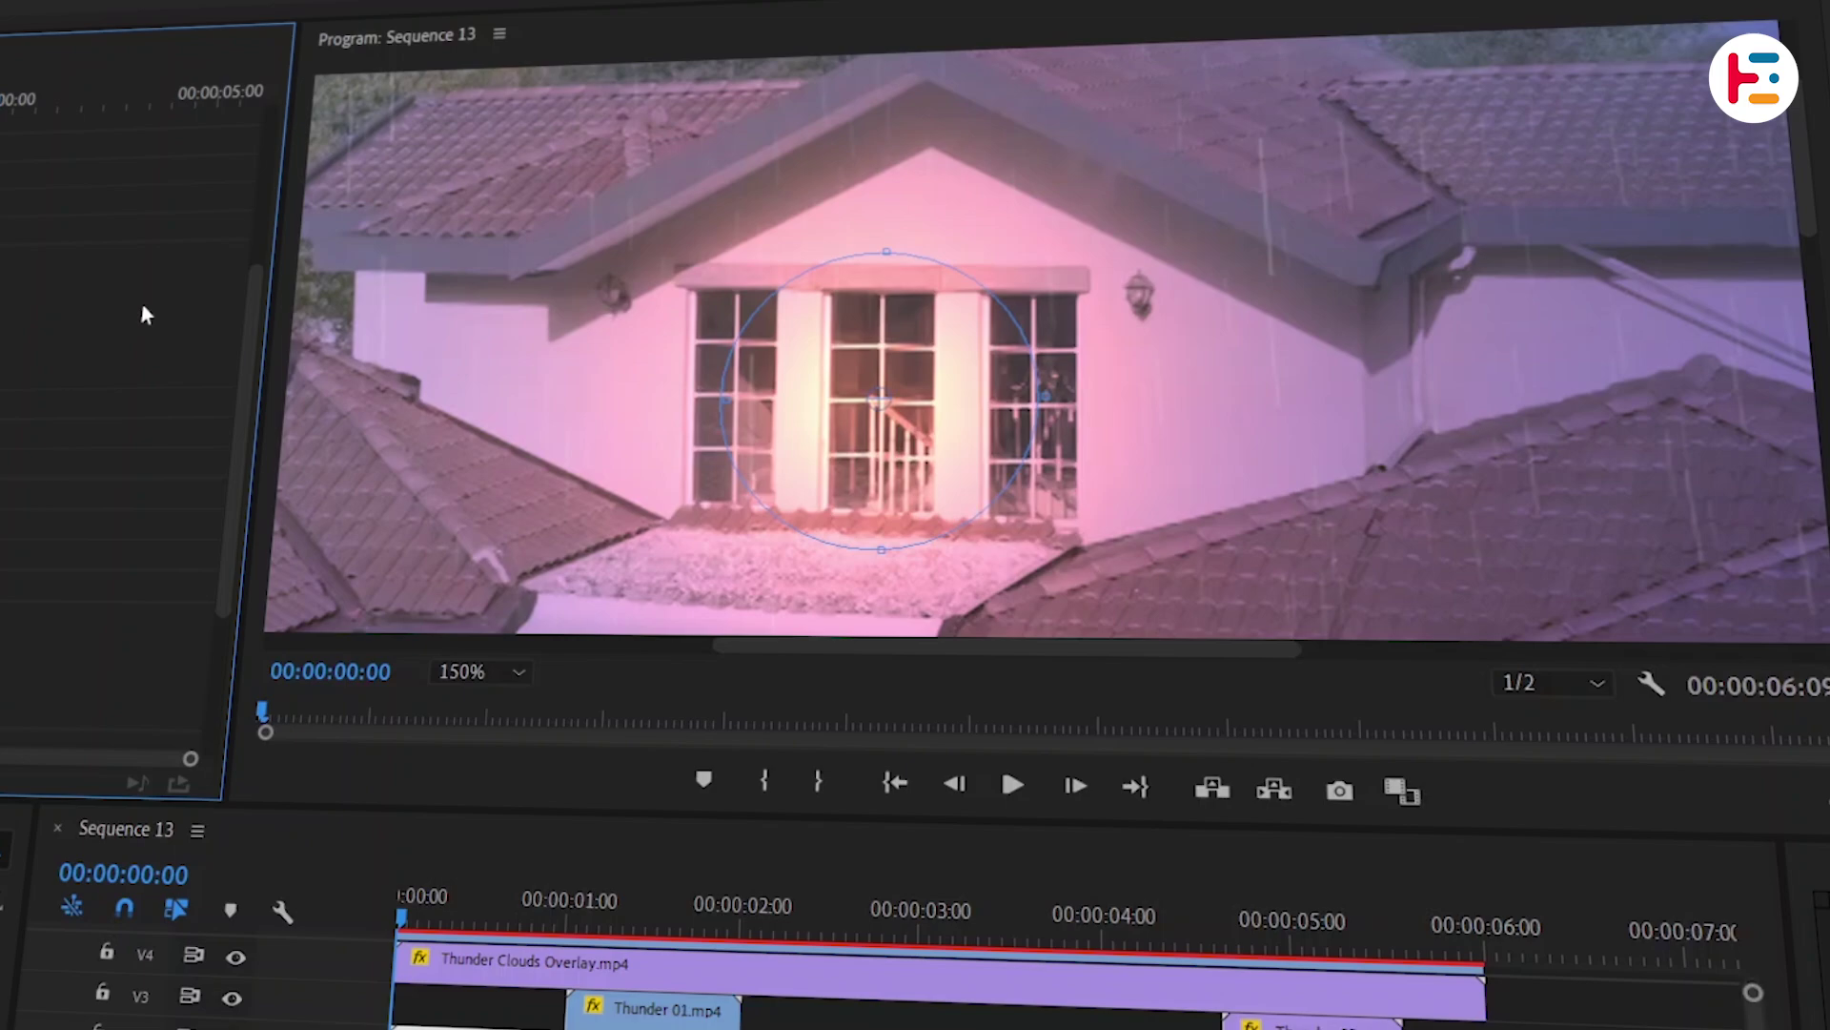
scroll(142, 306, up, 3)
click(78, 249)
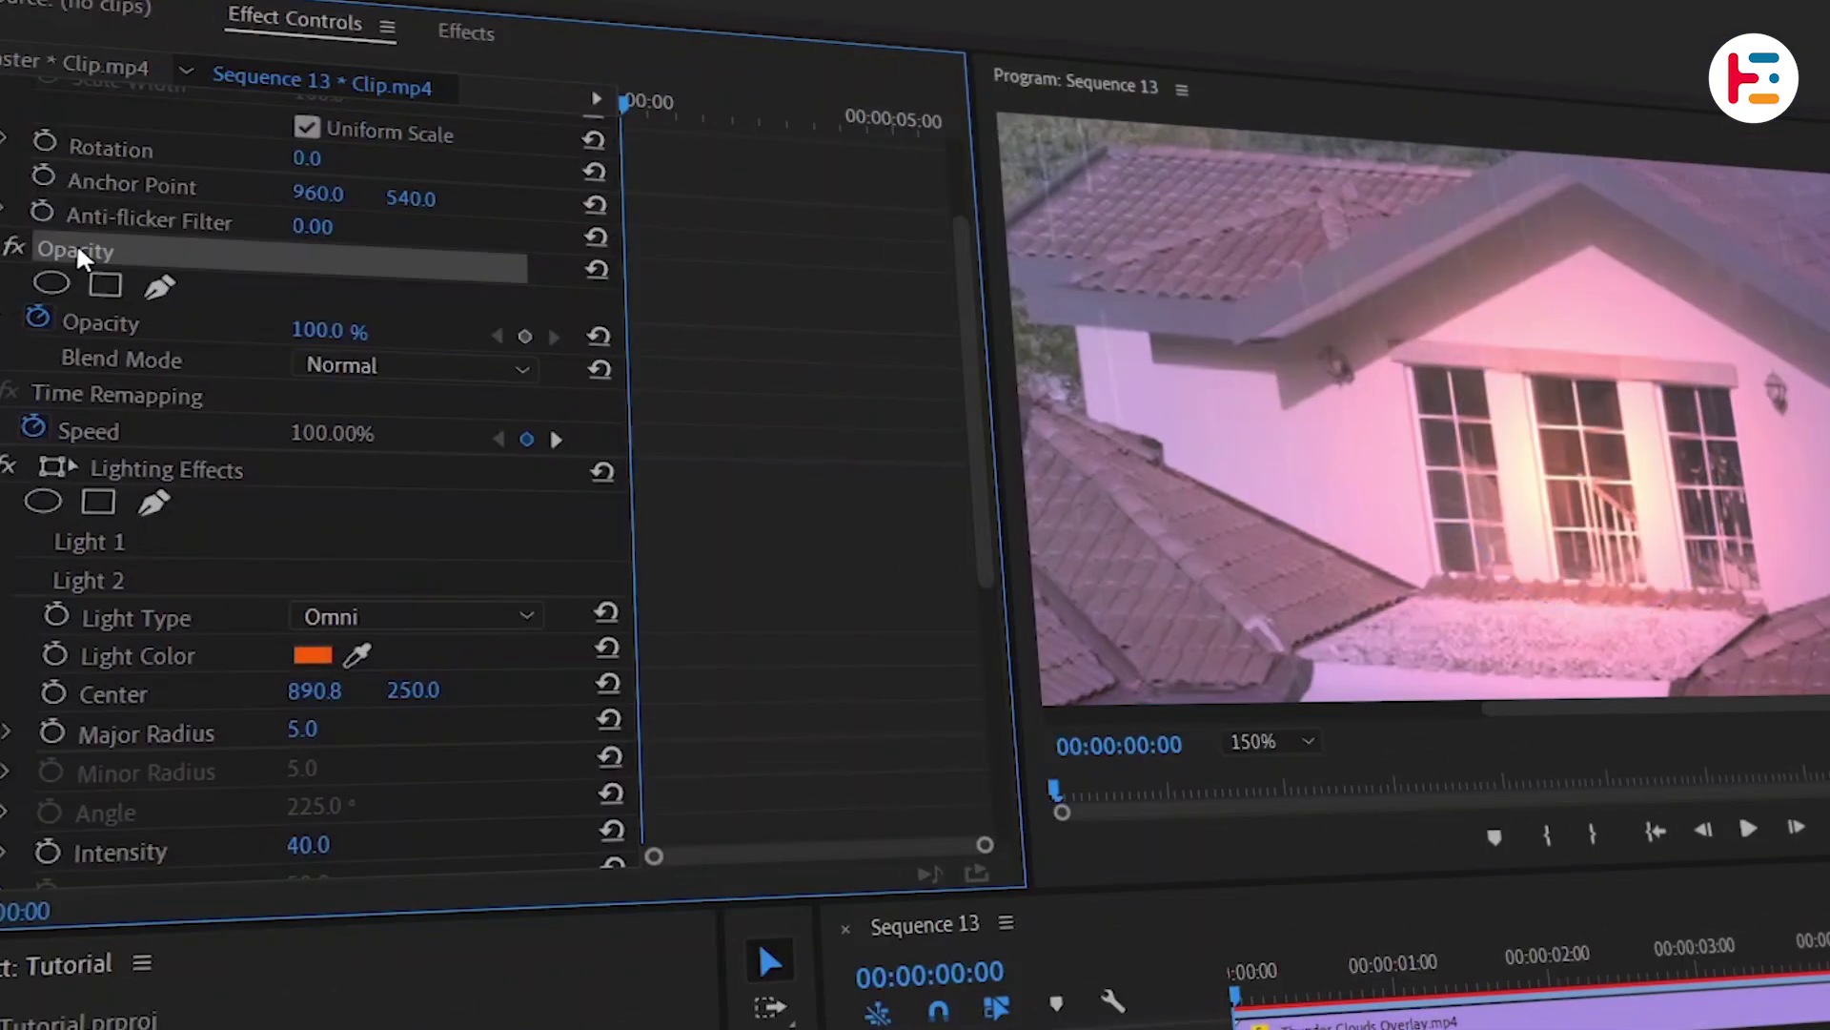
click(110, 282)
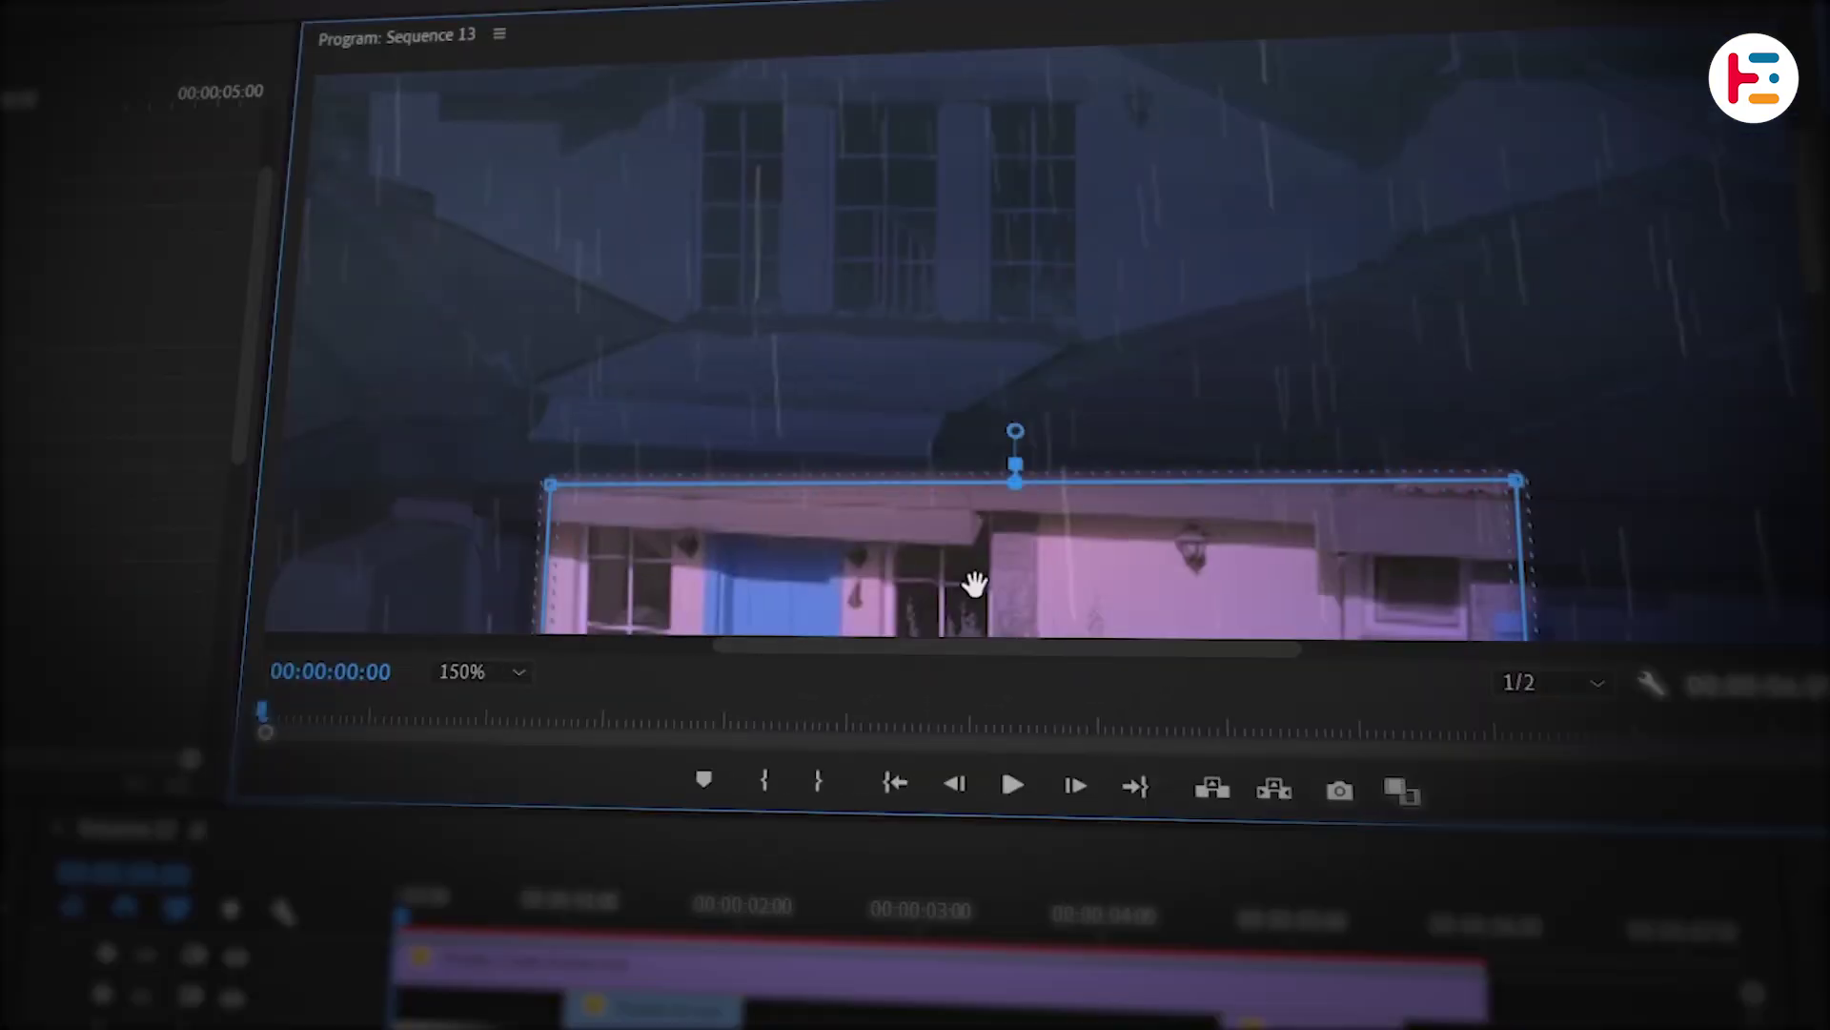
drag(973, 580, 944, 196)
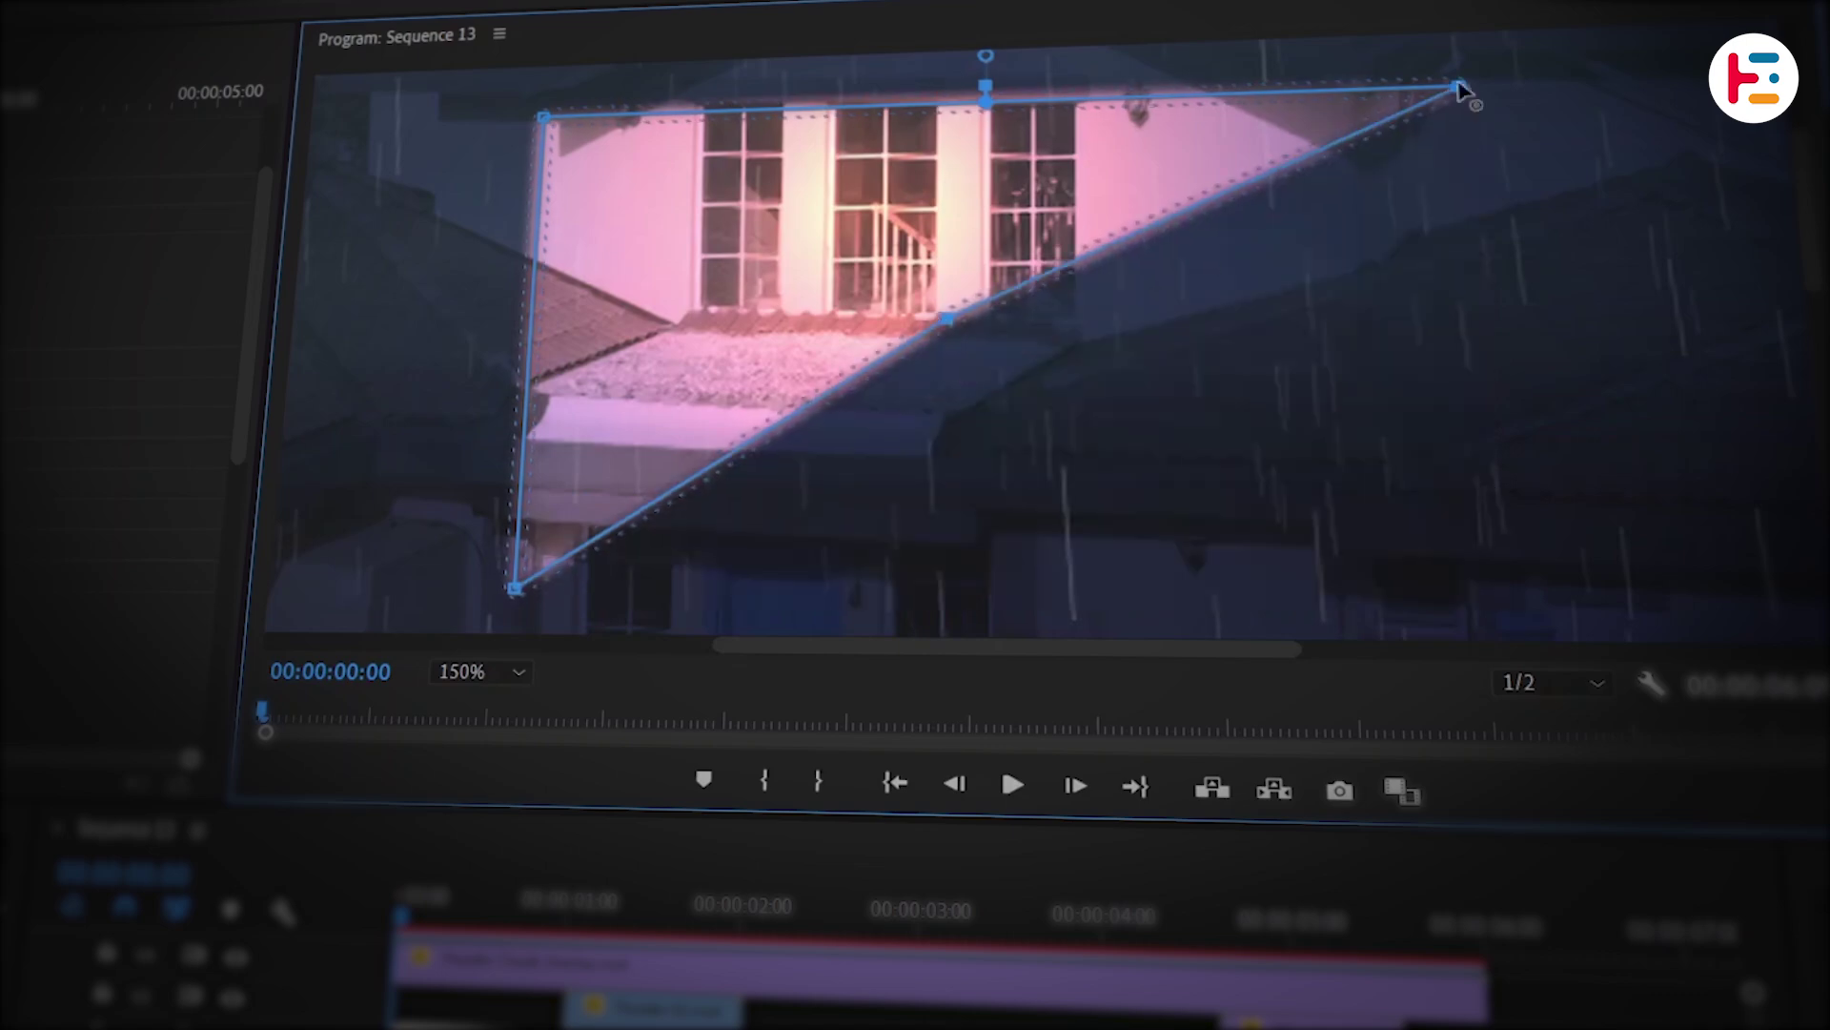
drag(1459, 87, 947, 93)
drag(515, 589, 837, 319)
drag(543, 117, 861, 105)
drag(837, 319, 868, 318)
drag(947, 319, 916, 316)
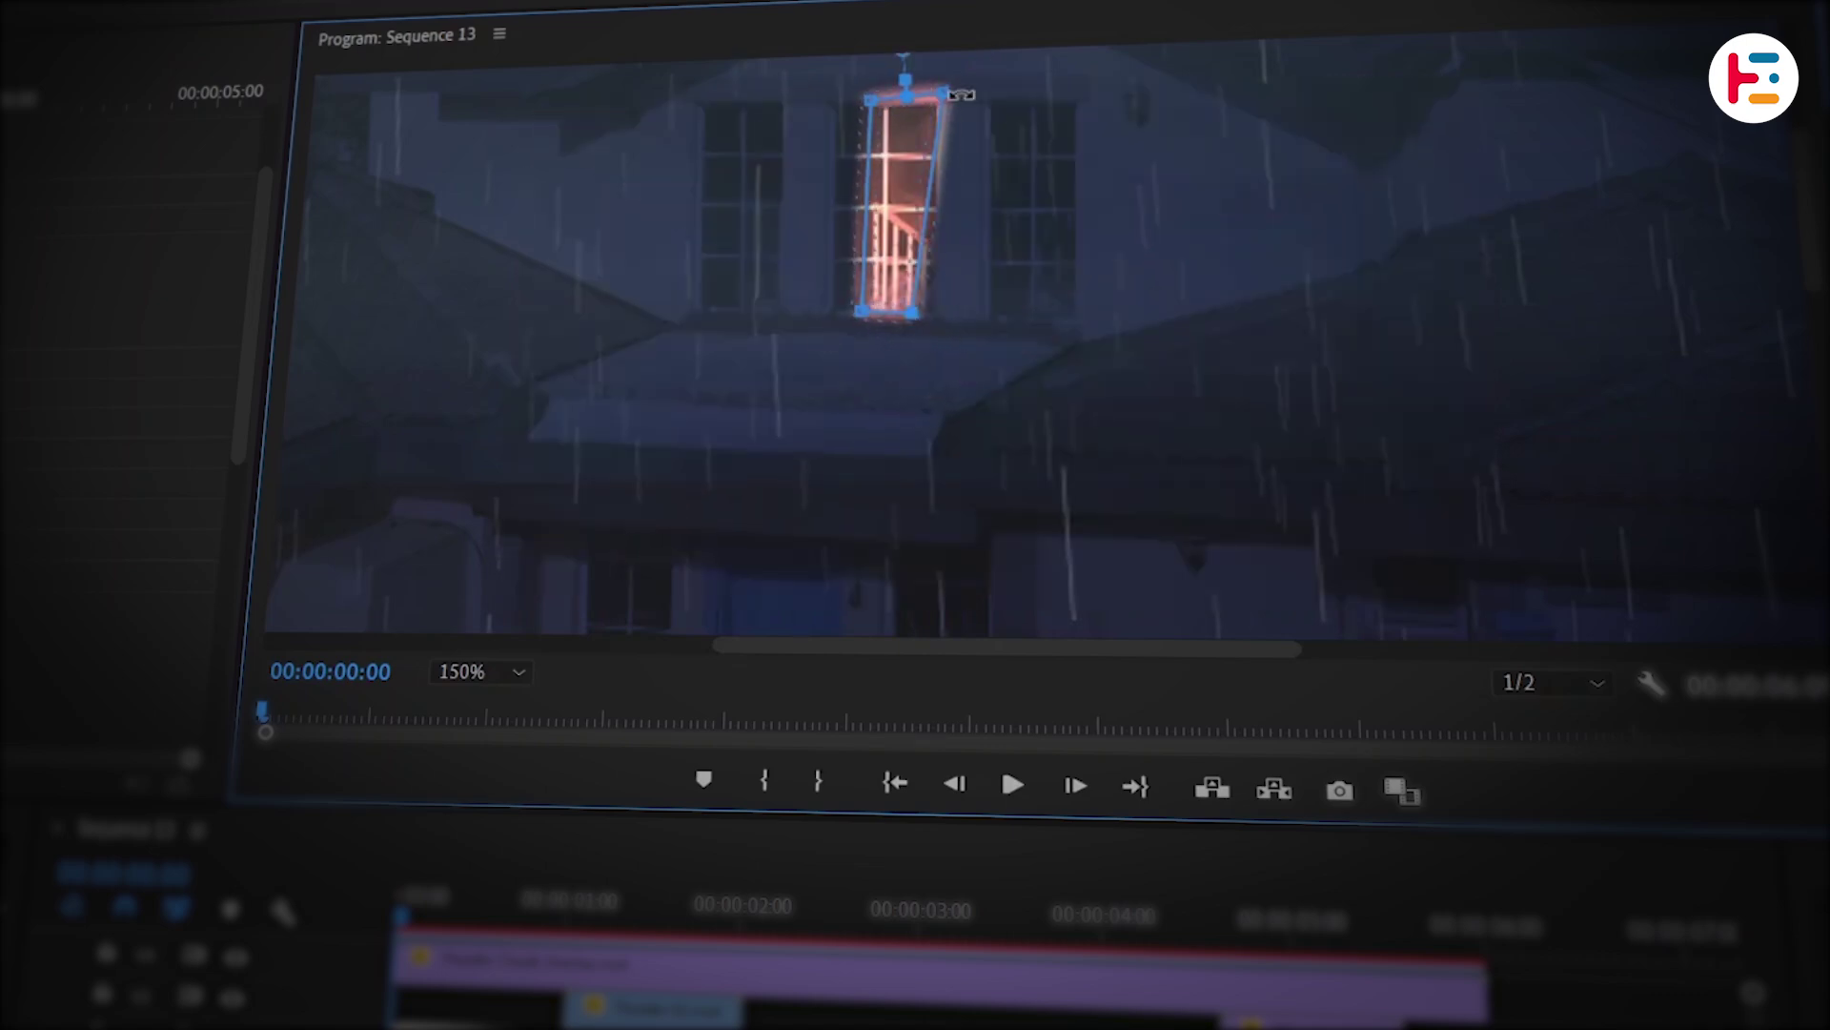
drag(938, 92, 902, 101)
Step: Set the window mask's feather to 43 and adjust its lower corner to fit the window glow
click(191, 390)
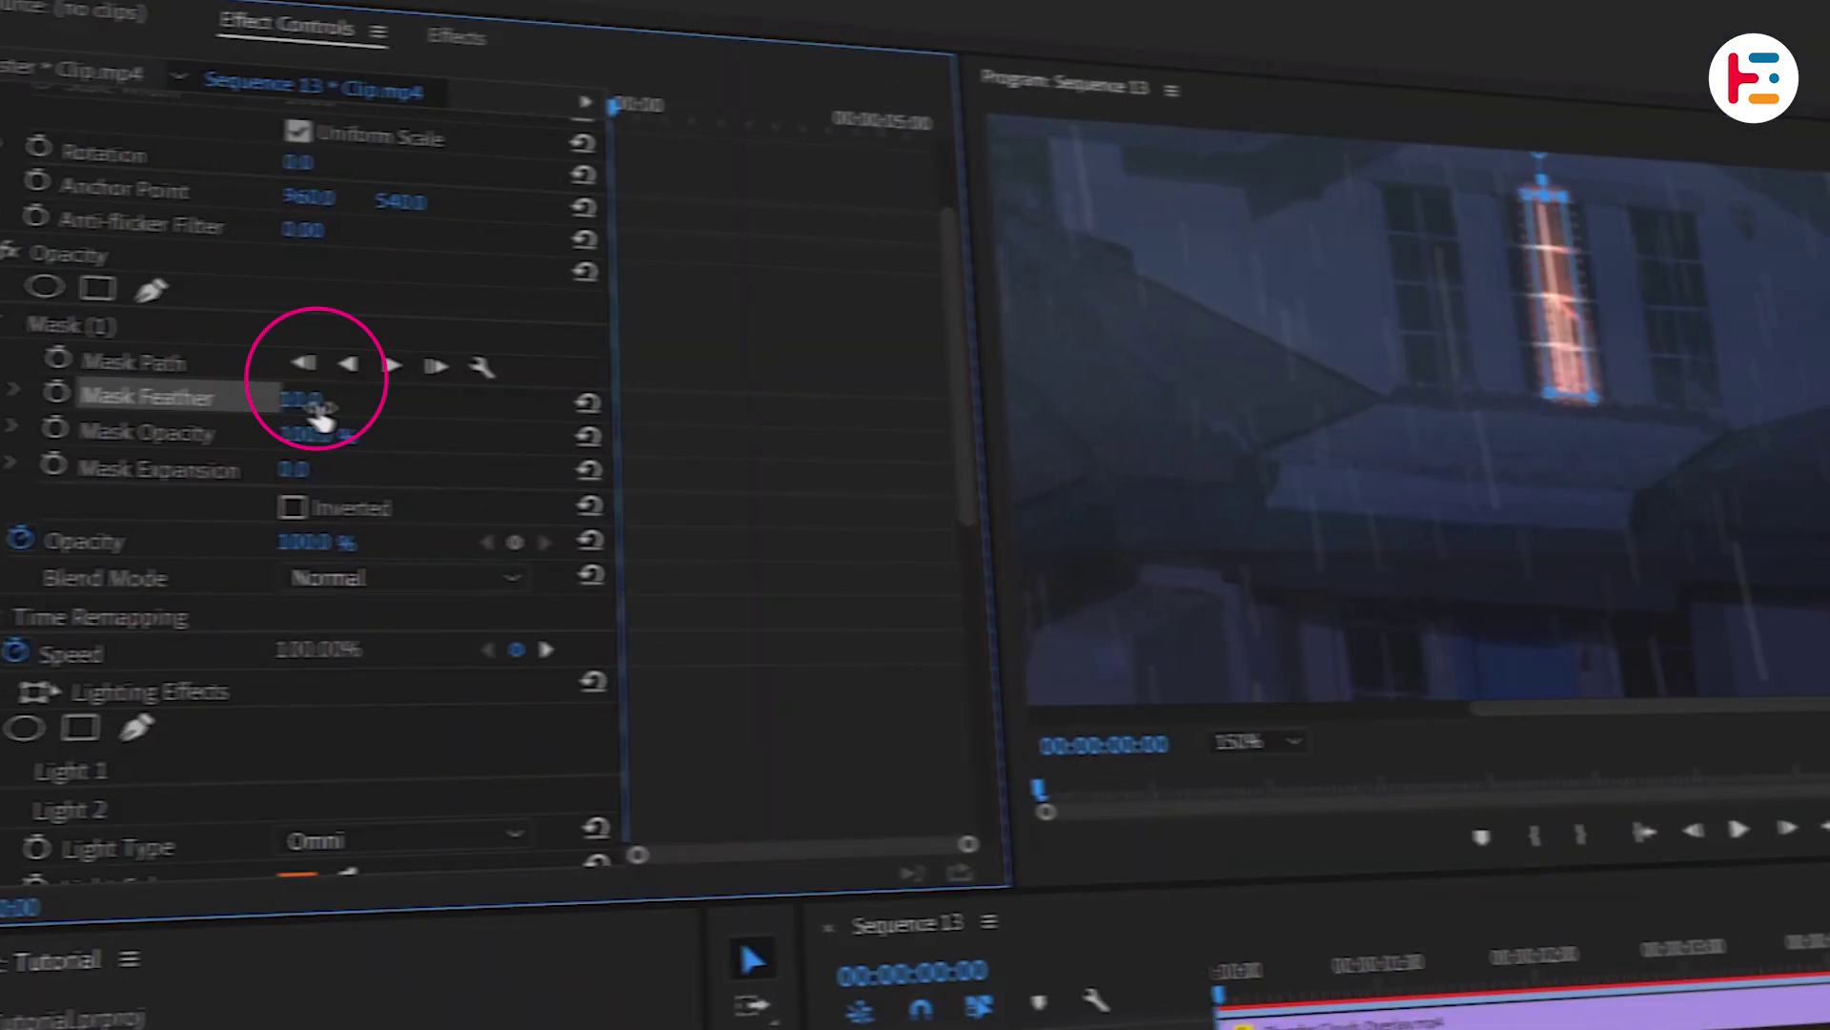
mouse_move(321, 400)
mouse_down()
mouse_move(345, 400)
mouse_move(285, 414)
mouse_move(304, 414)
mouse_up()
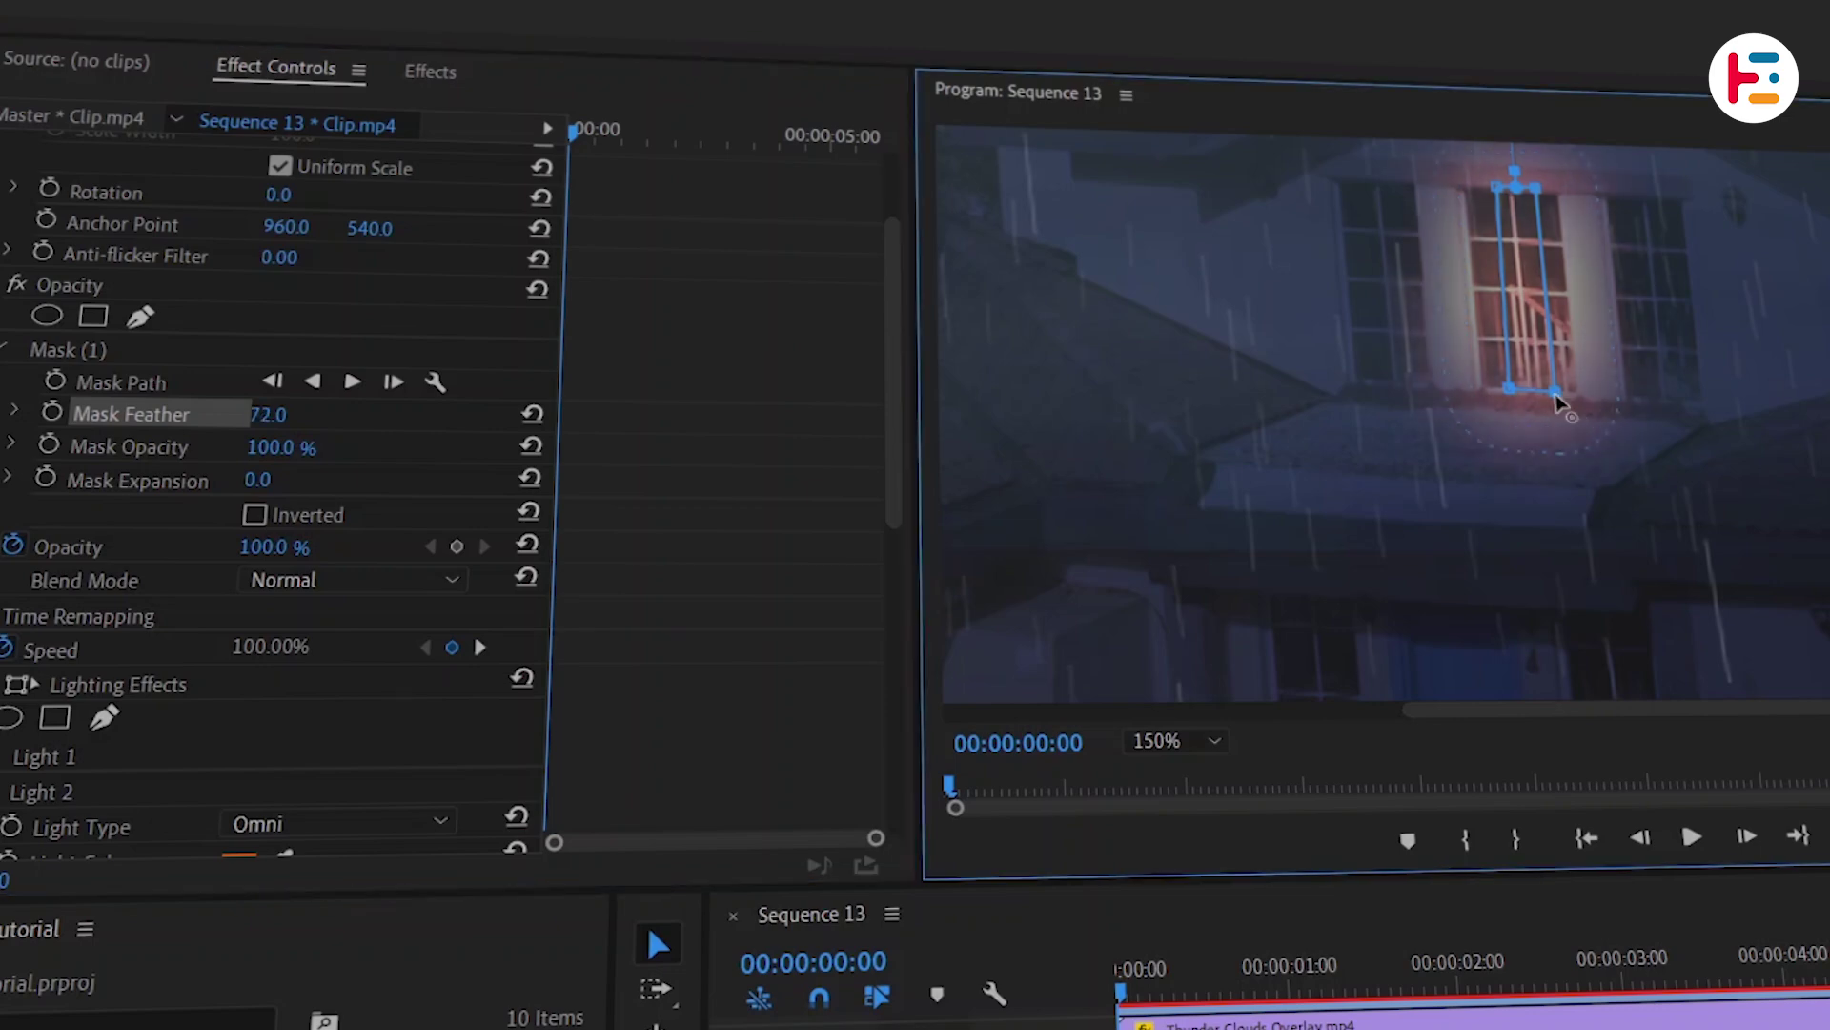
drag(1556, 392, 1549, 336)
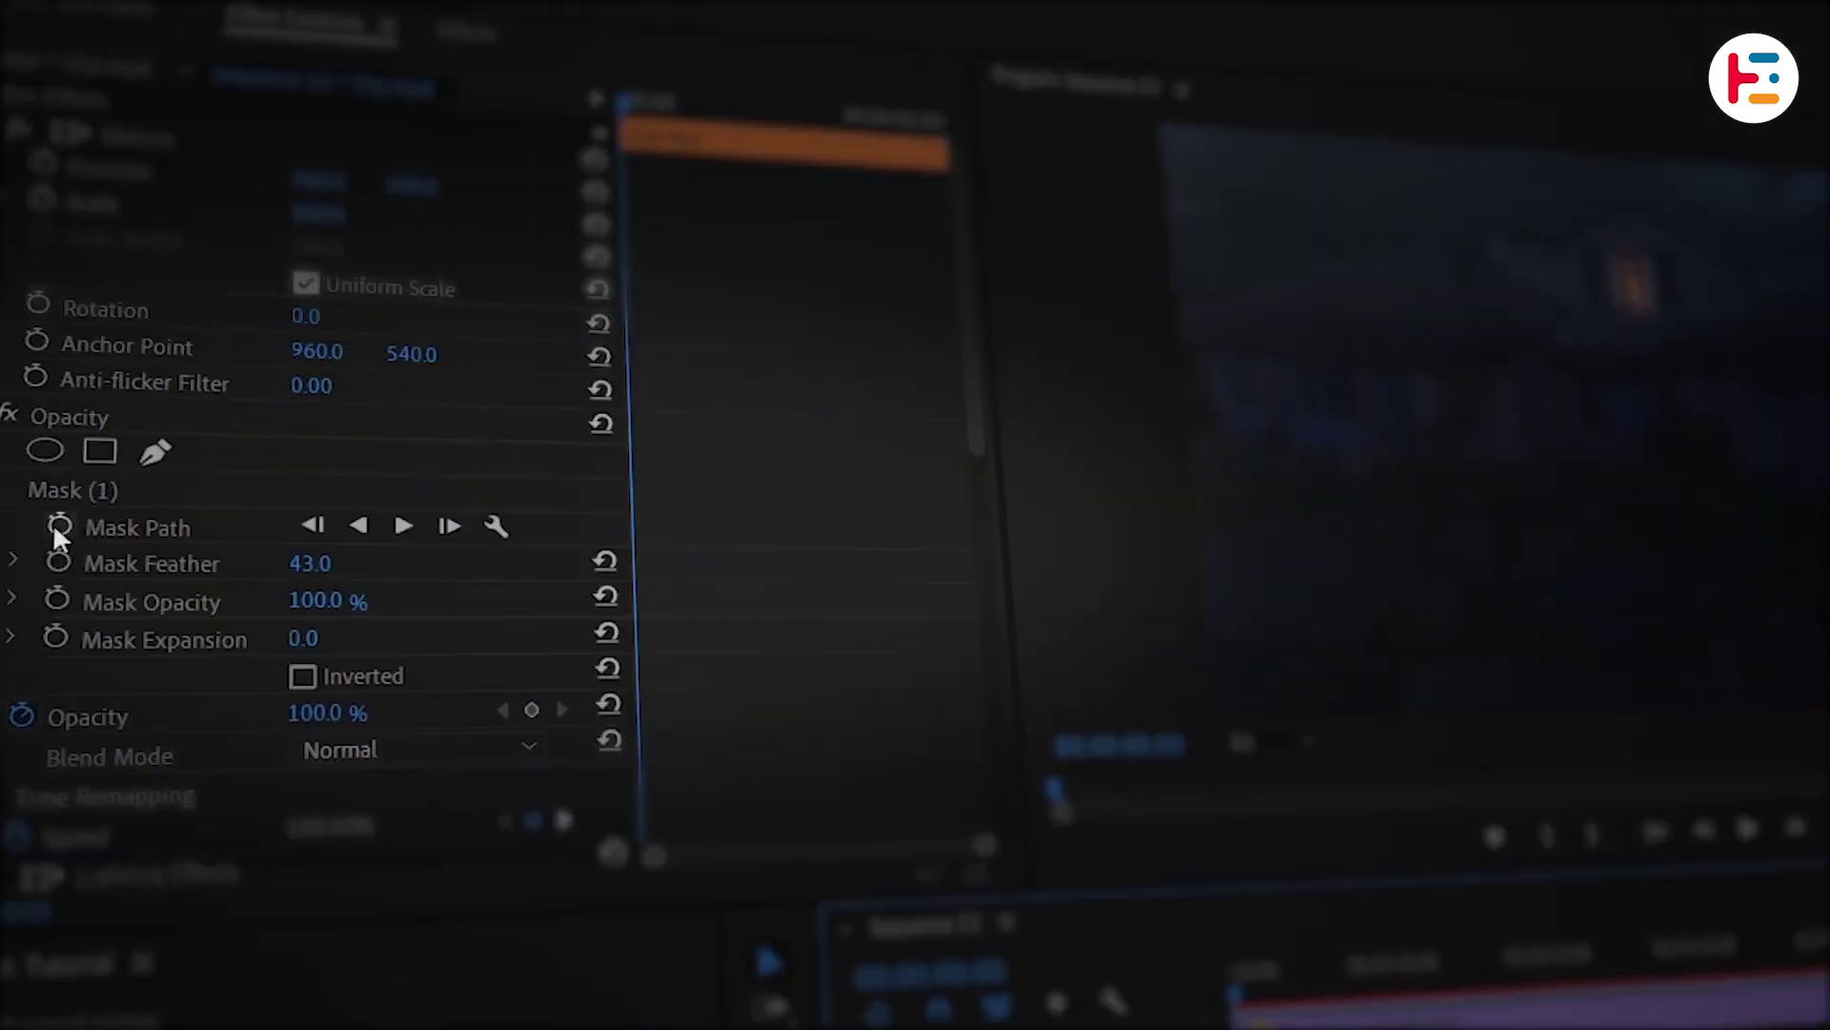
Step: Keyframe the window mask's path from the sequence start and track the mask forward through the clip
click(56, 526)
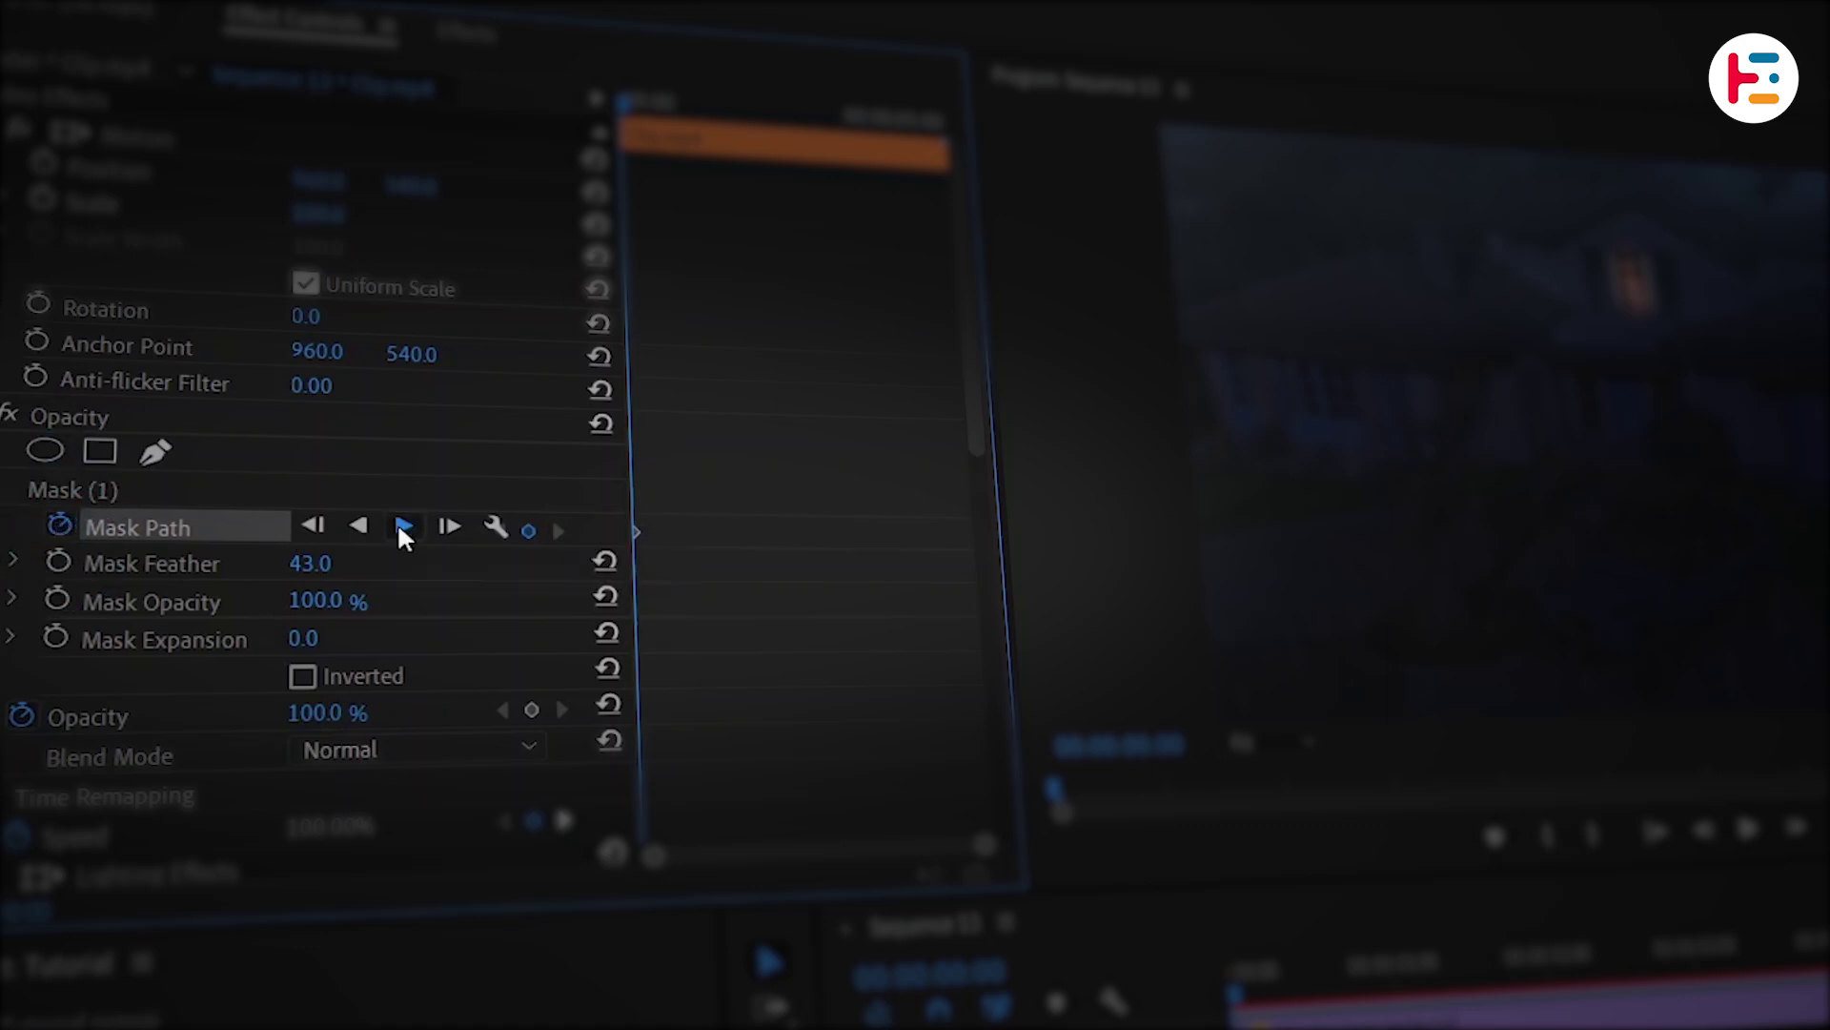
click(402, 527)
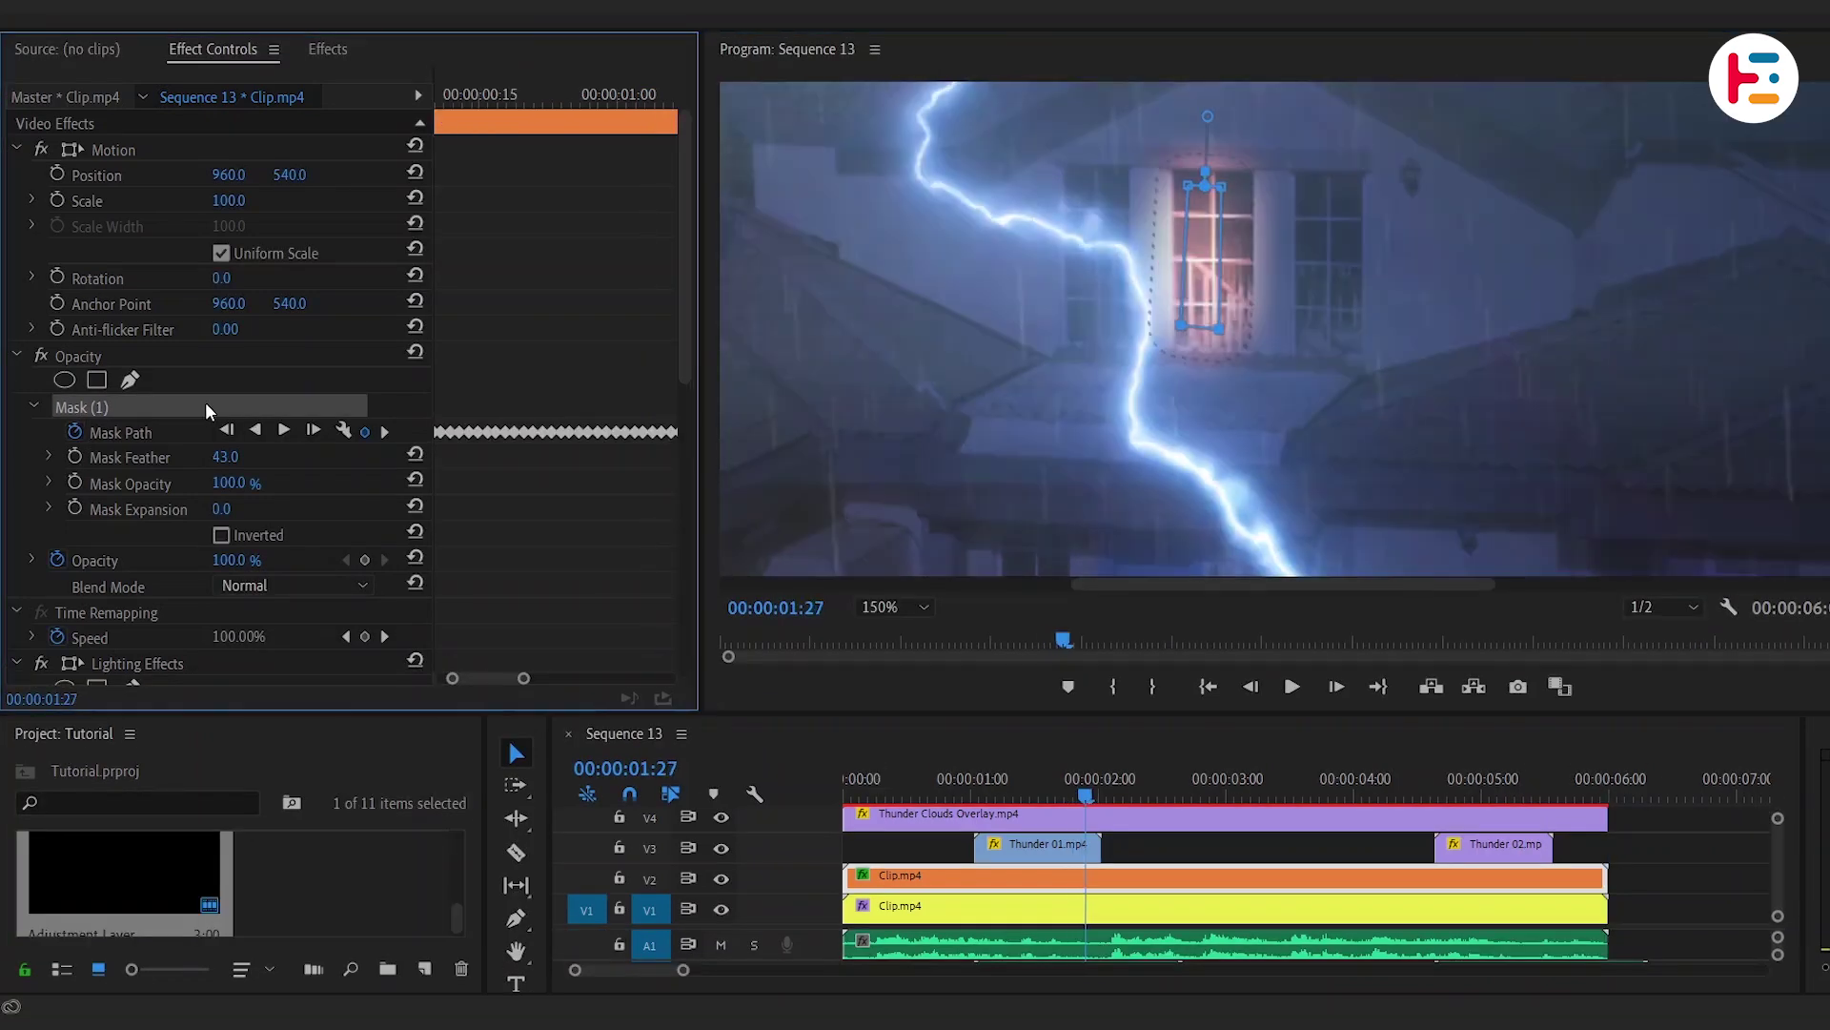
click(1205, 272)
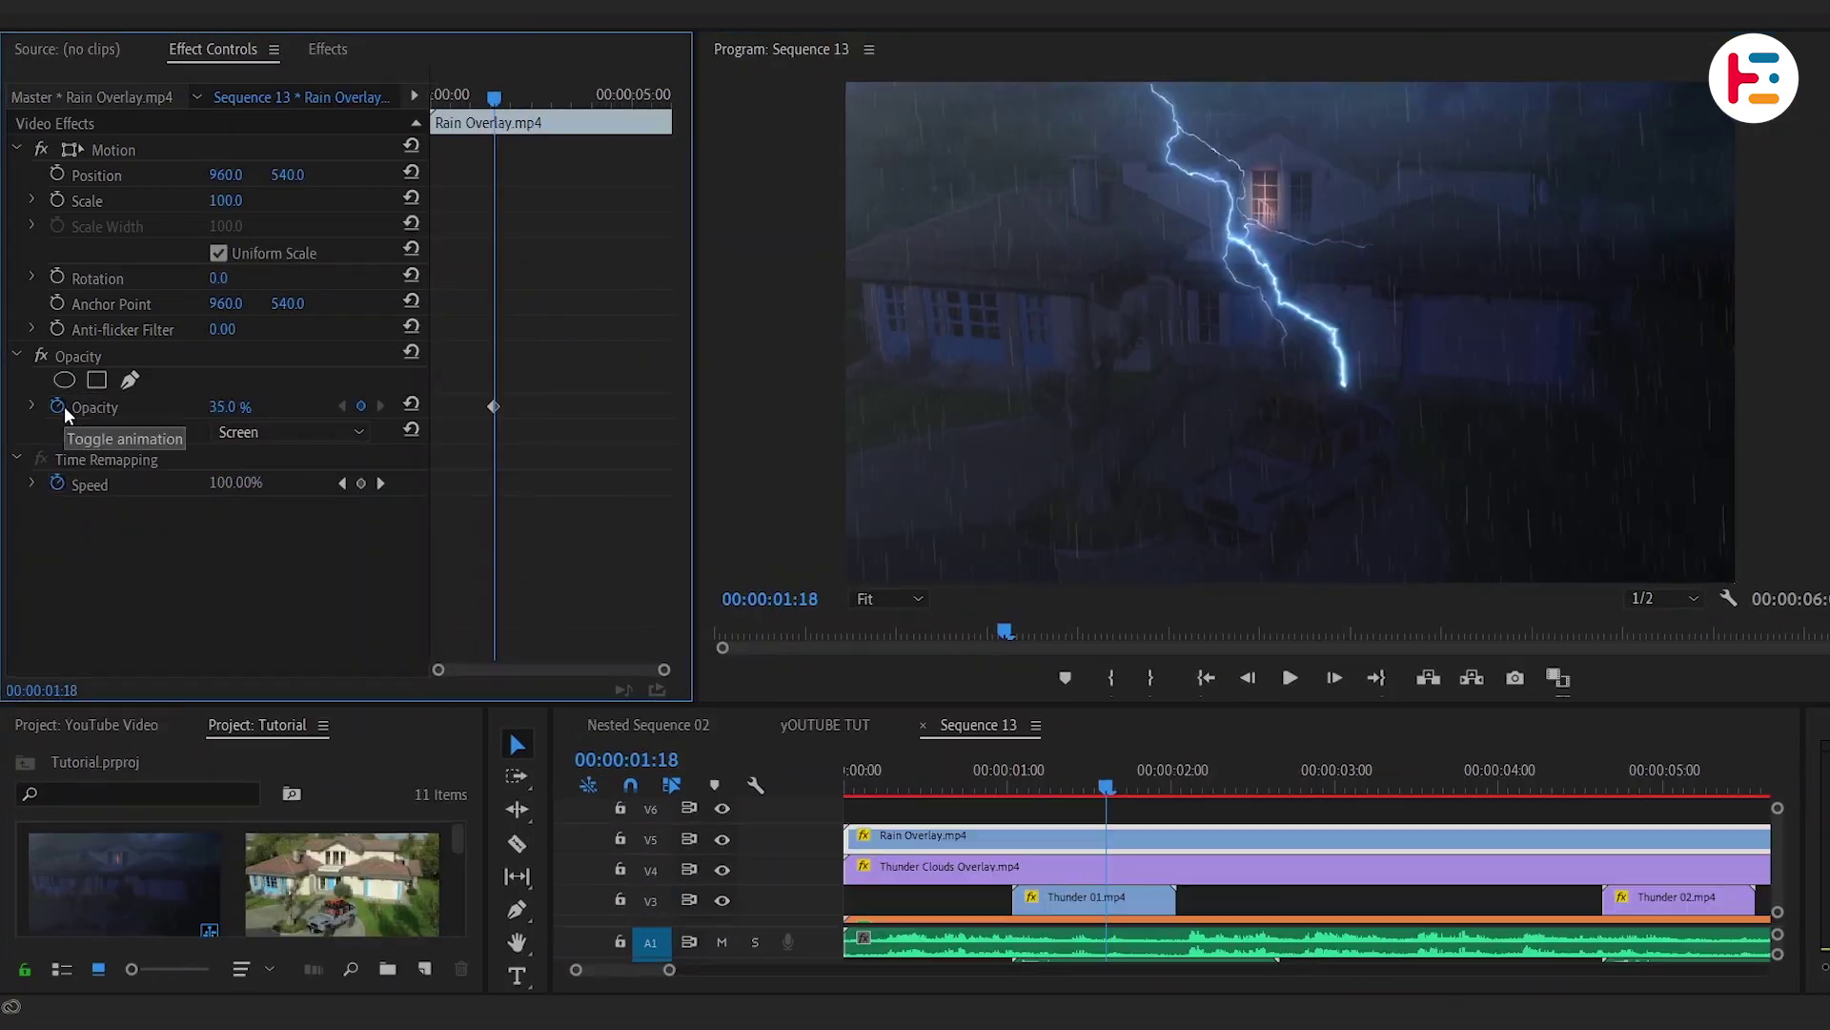
Step: Turn off opacity keyframing on the Rain Overlay clip
click(57, 406)
key(Return)
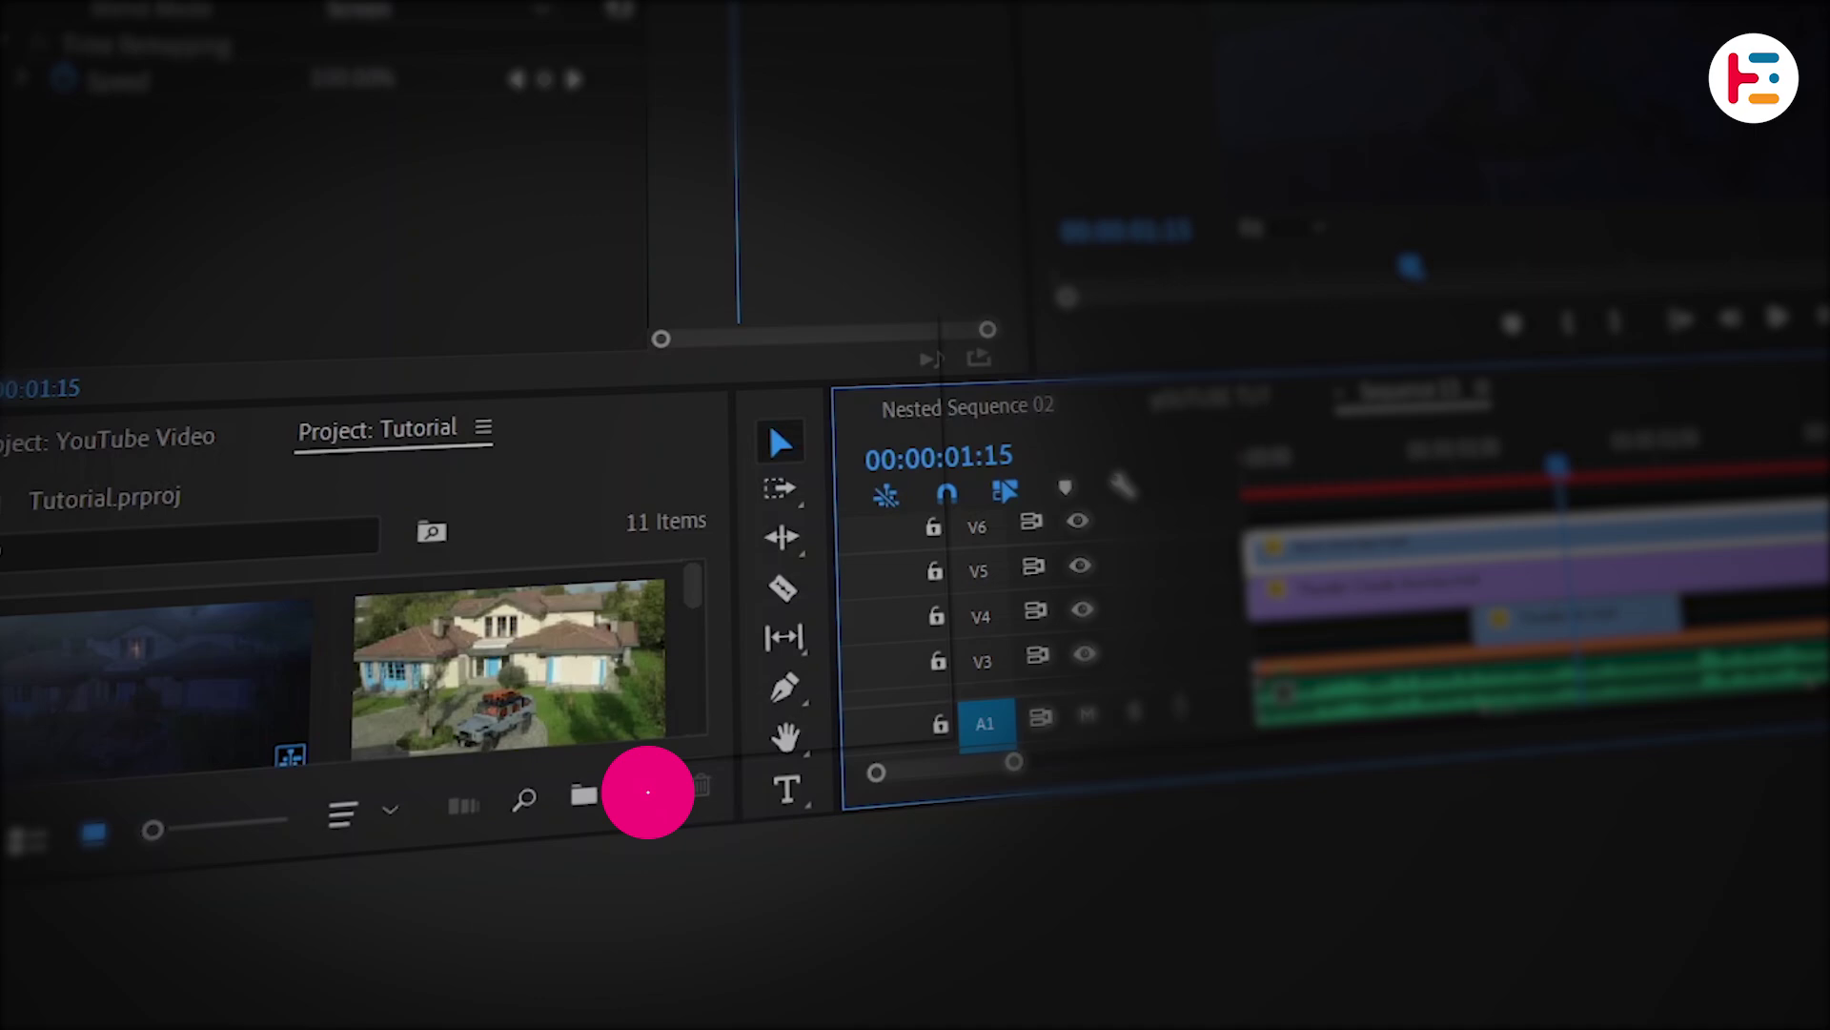
Step: Create an adjustment layer, place it on V6 above the Thunder 01 clip and trim it to that clip's length
click(651, 791)
click(772, 450)
click(1220, 388)
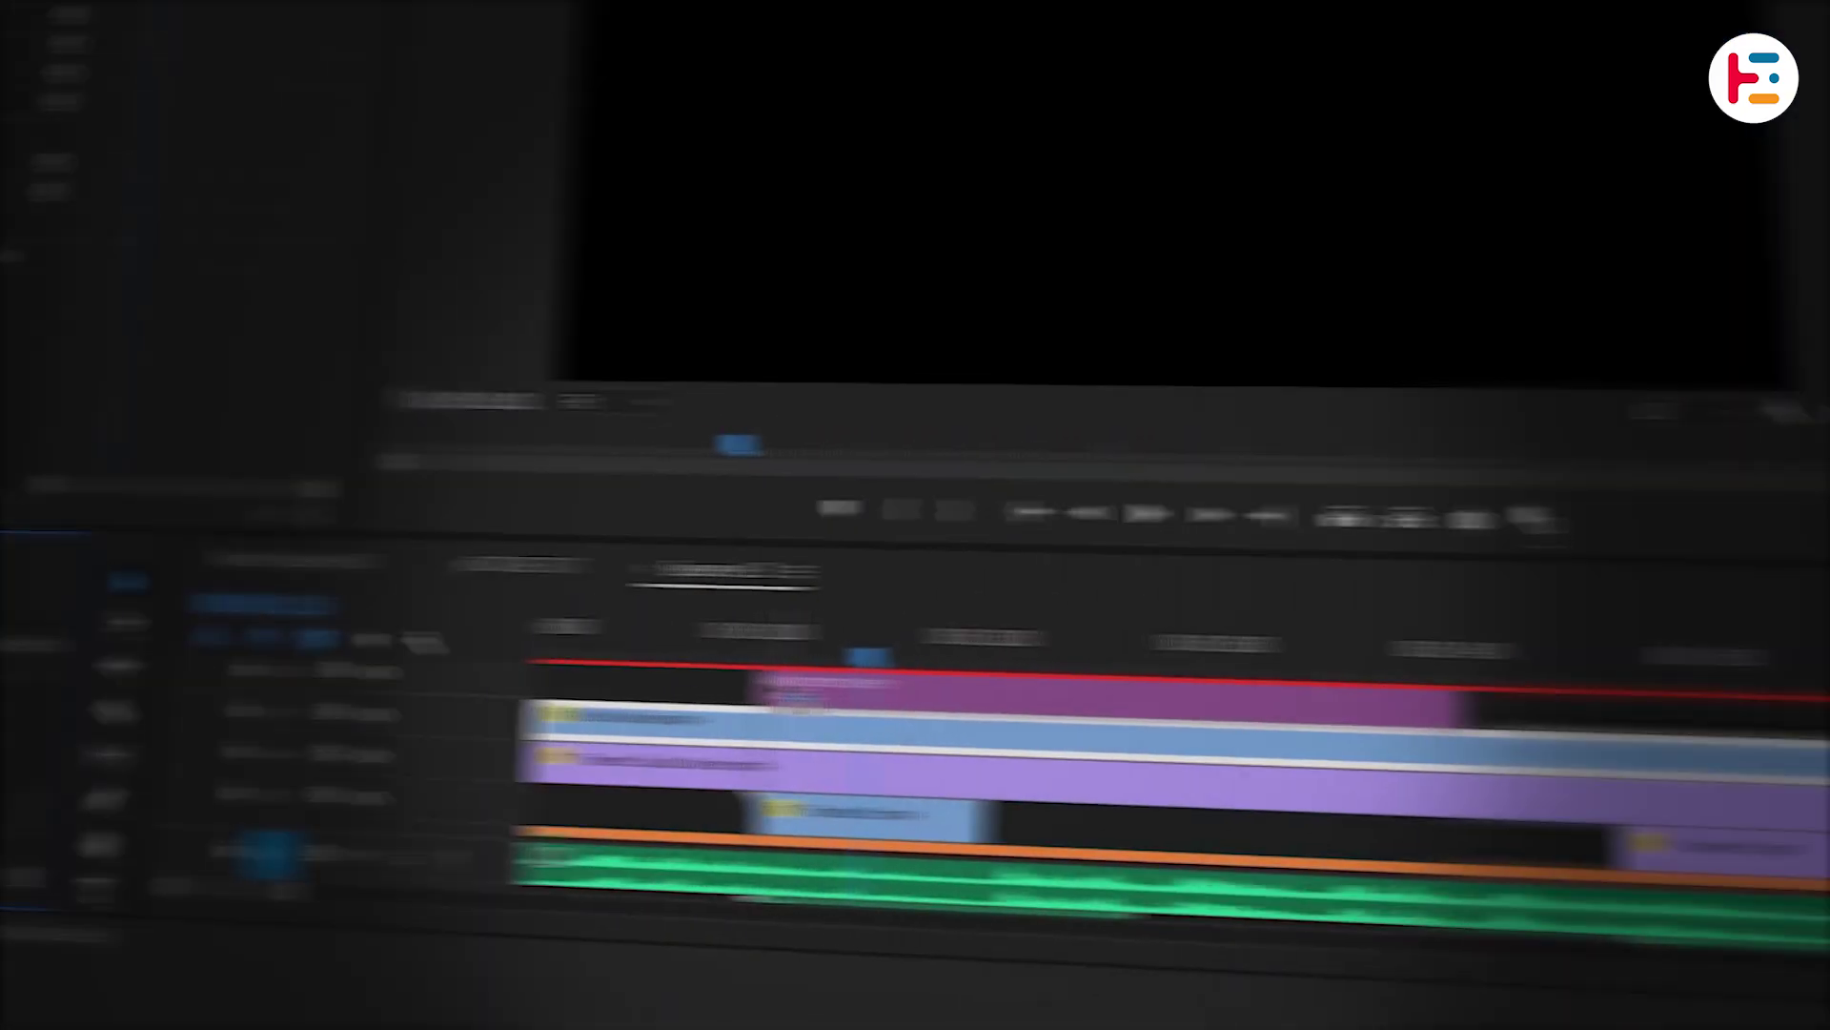
drag(1464, 701, 910, 690)
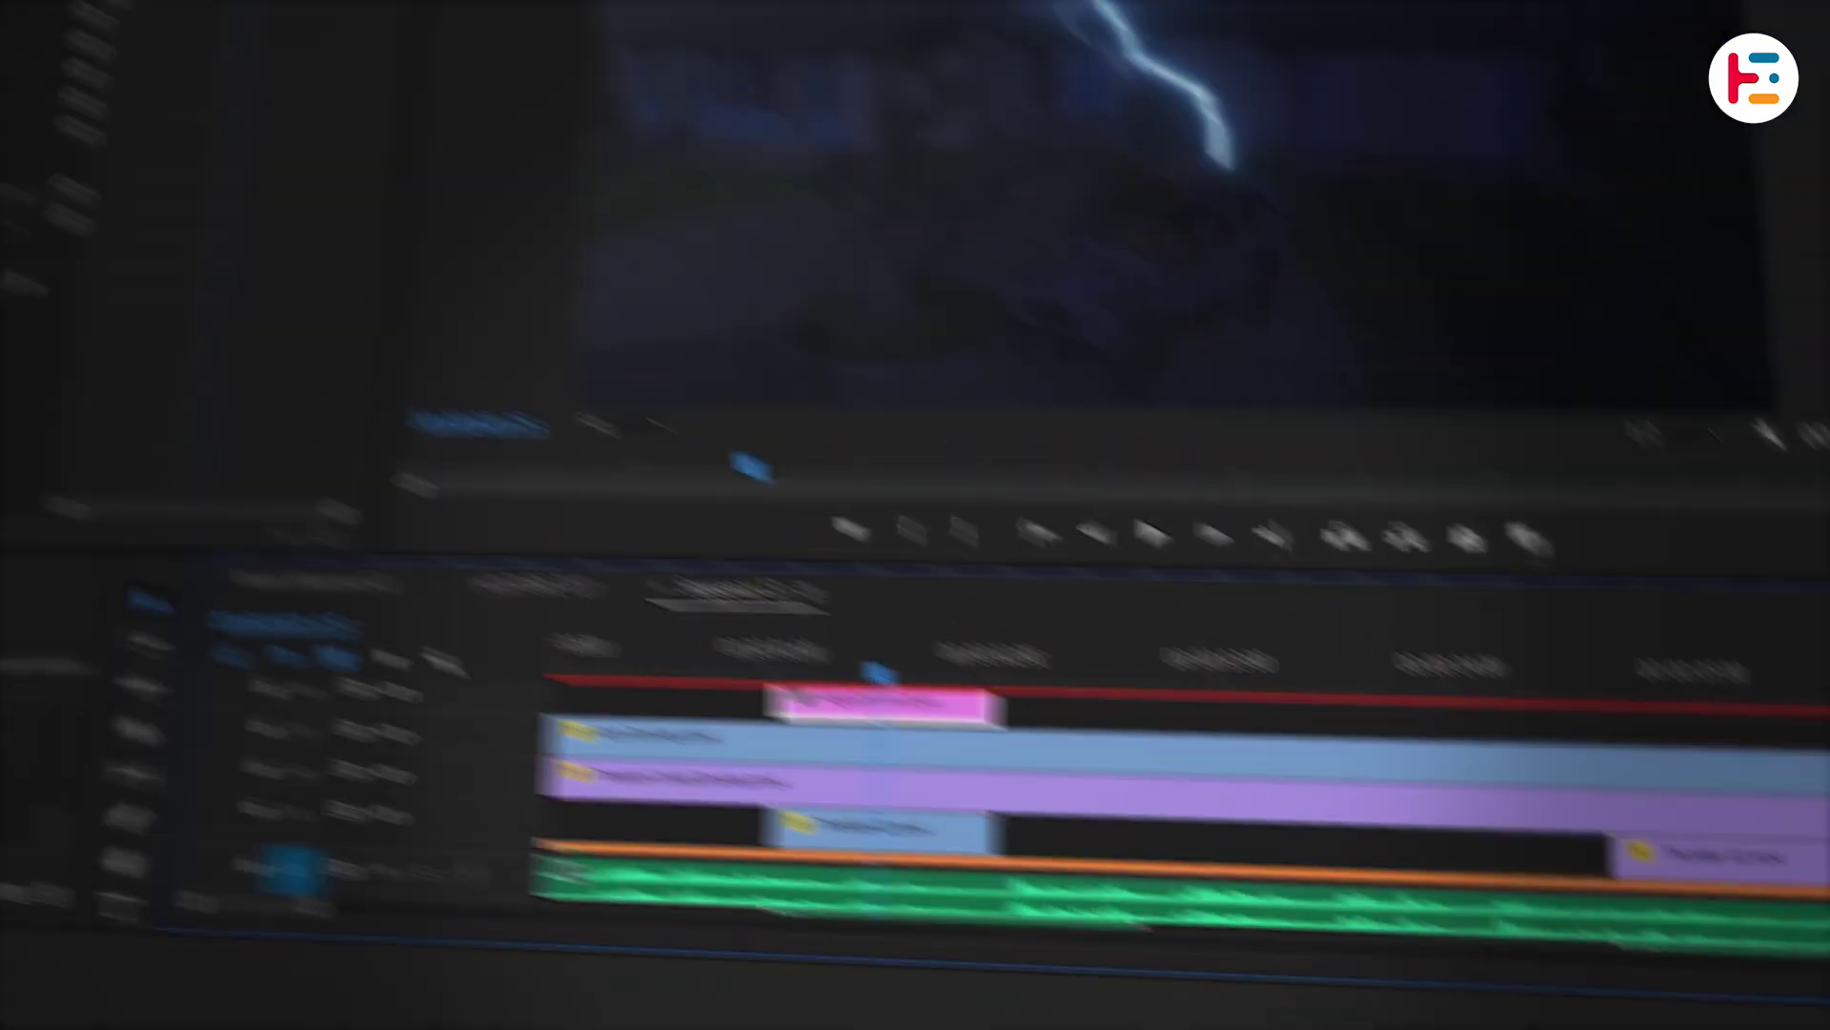
Step: Find the Lumetri Color effect and apply it to the adjustment layer above Thunder 01
click(413, 41)
click(176, 59)
text(lumetri c)
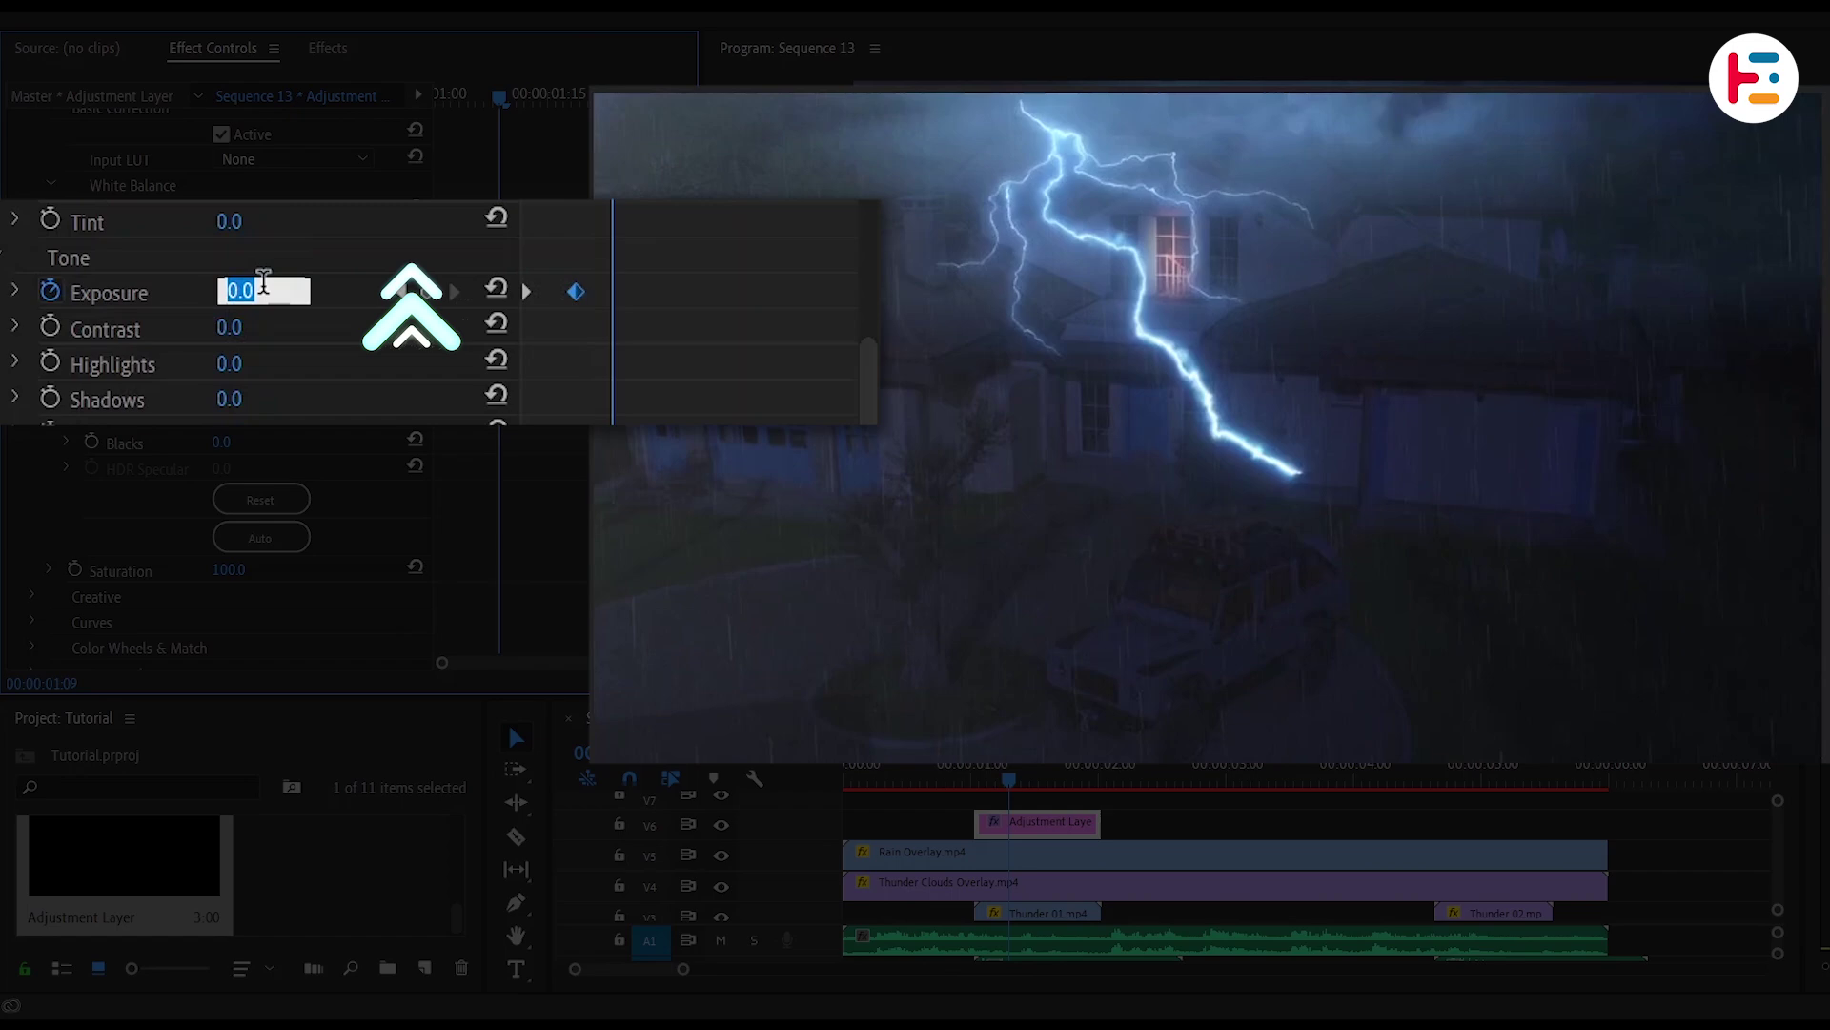
Step: Keyframe the adjustment layer's Exposure to flash with the lightning, with 2.0 at 00:00:01:09 and 0.0 at the end
text(2)
key(Return)
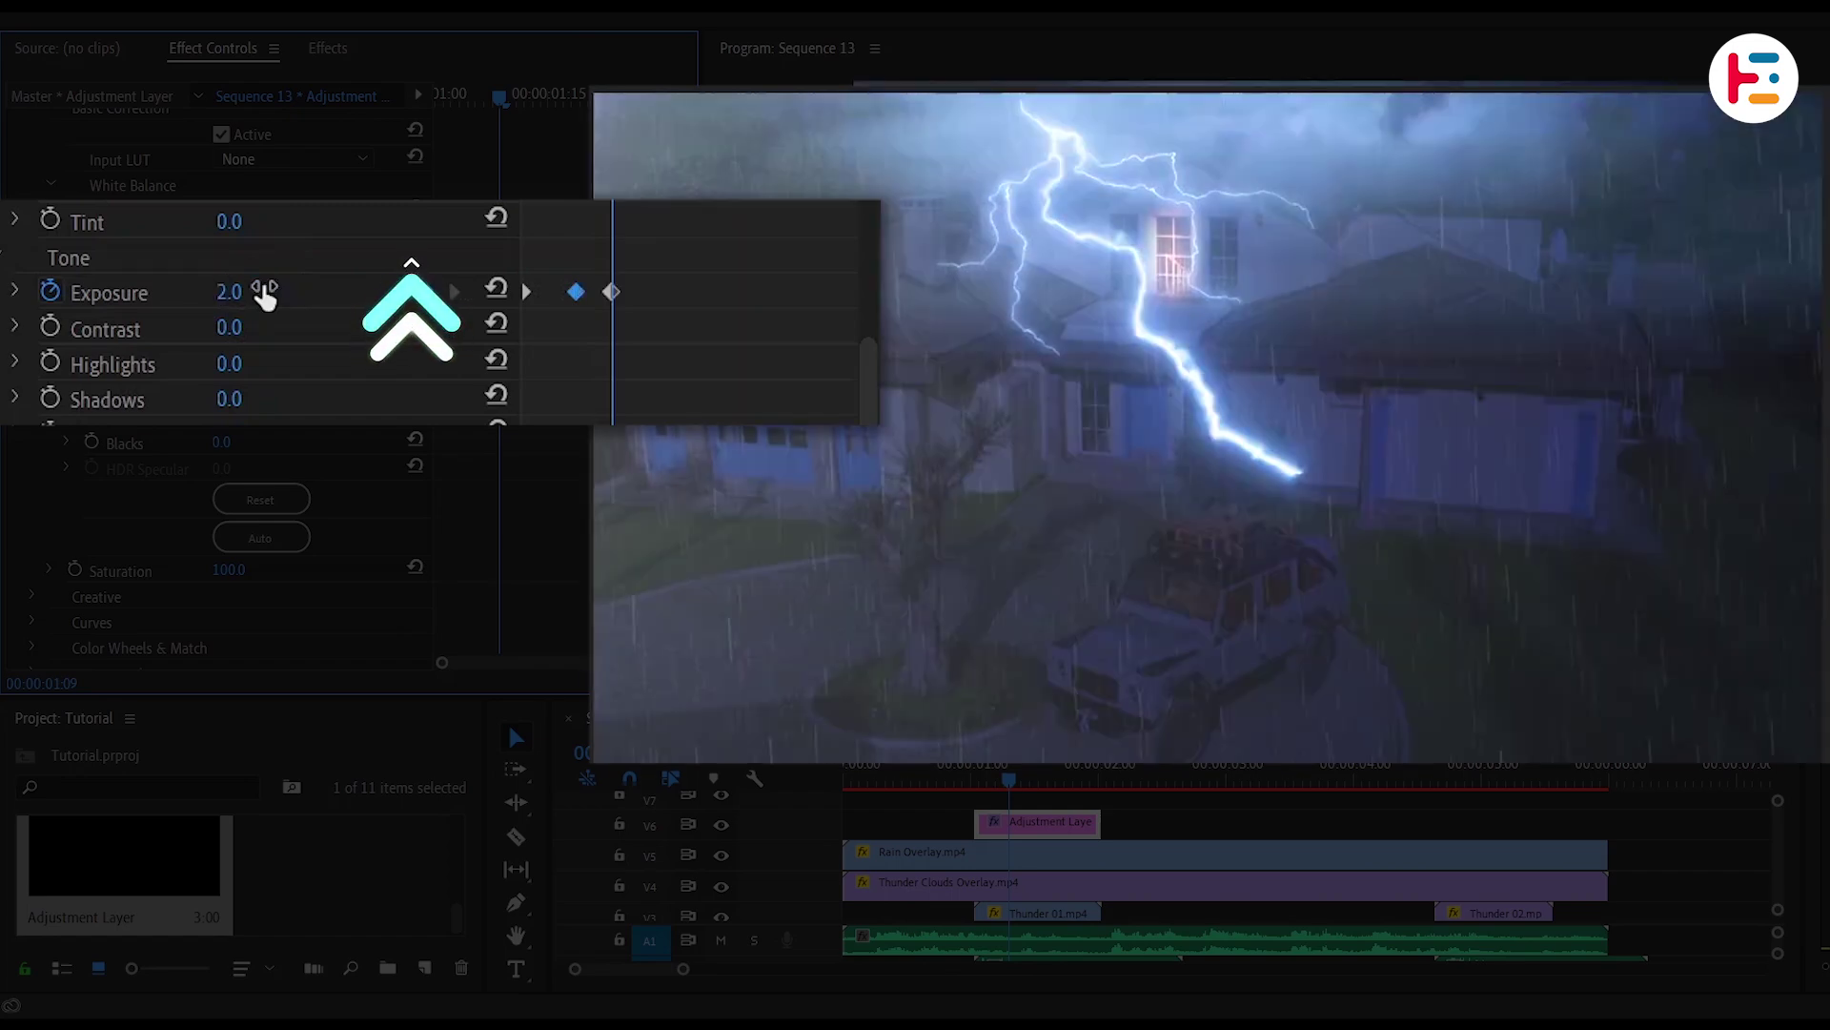
click(263, 284)
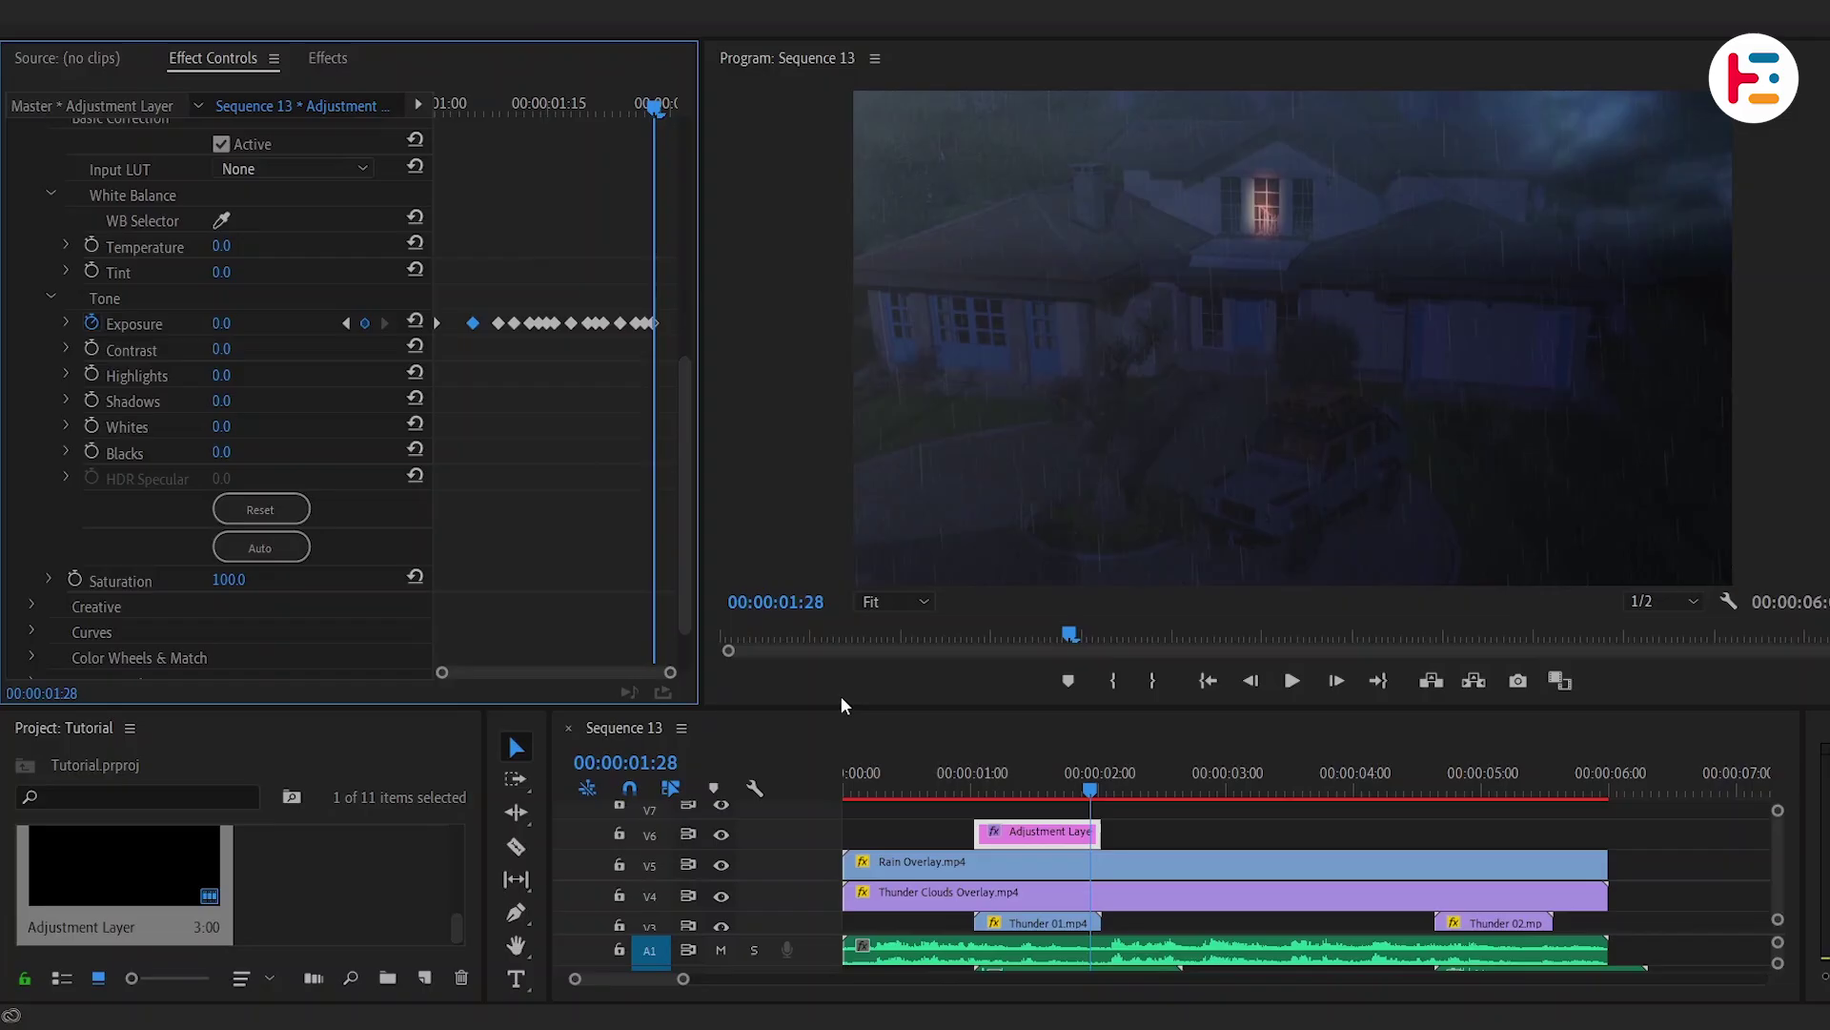
Step: Duplicate the adjustment layer above Thunder 02, trim it to that clip's length and clear its existing Exposure keyframes
drag(1049, 831, 1349, 826)
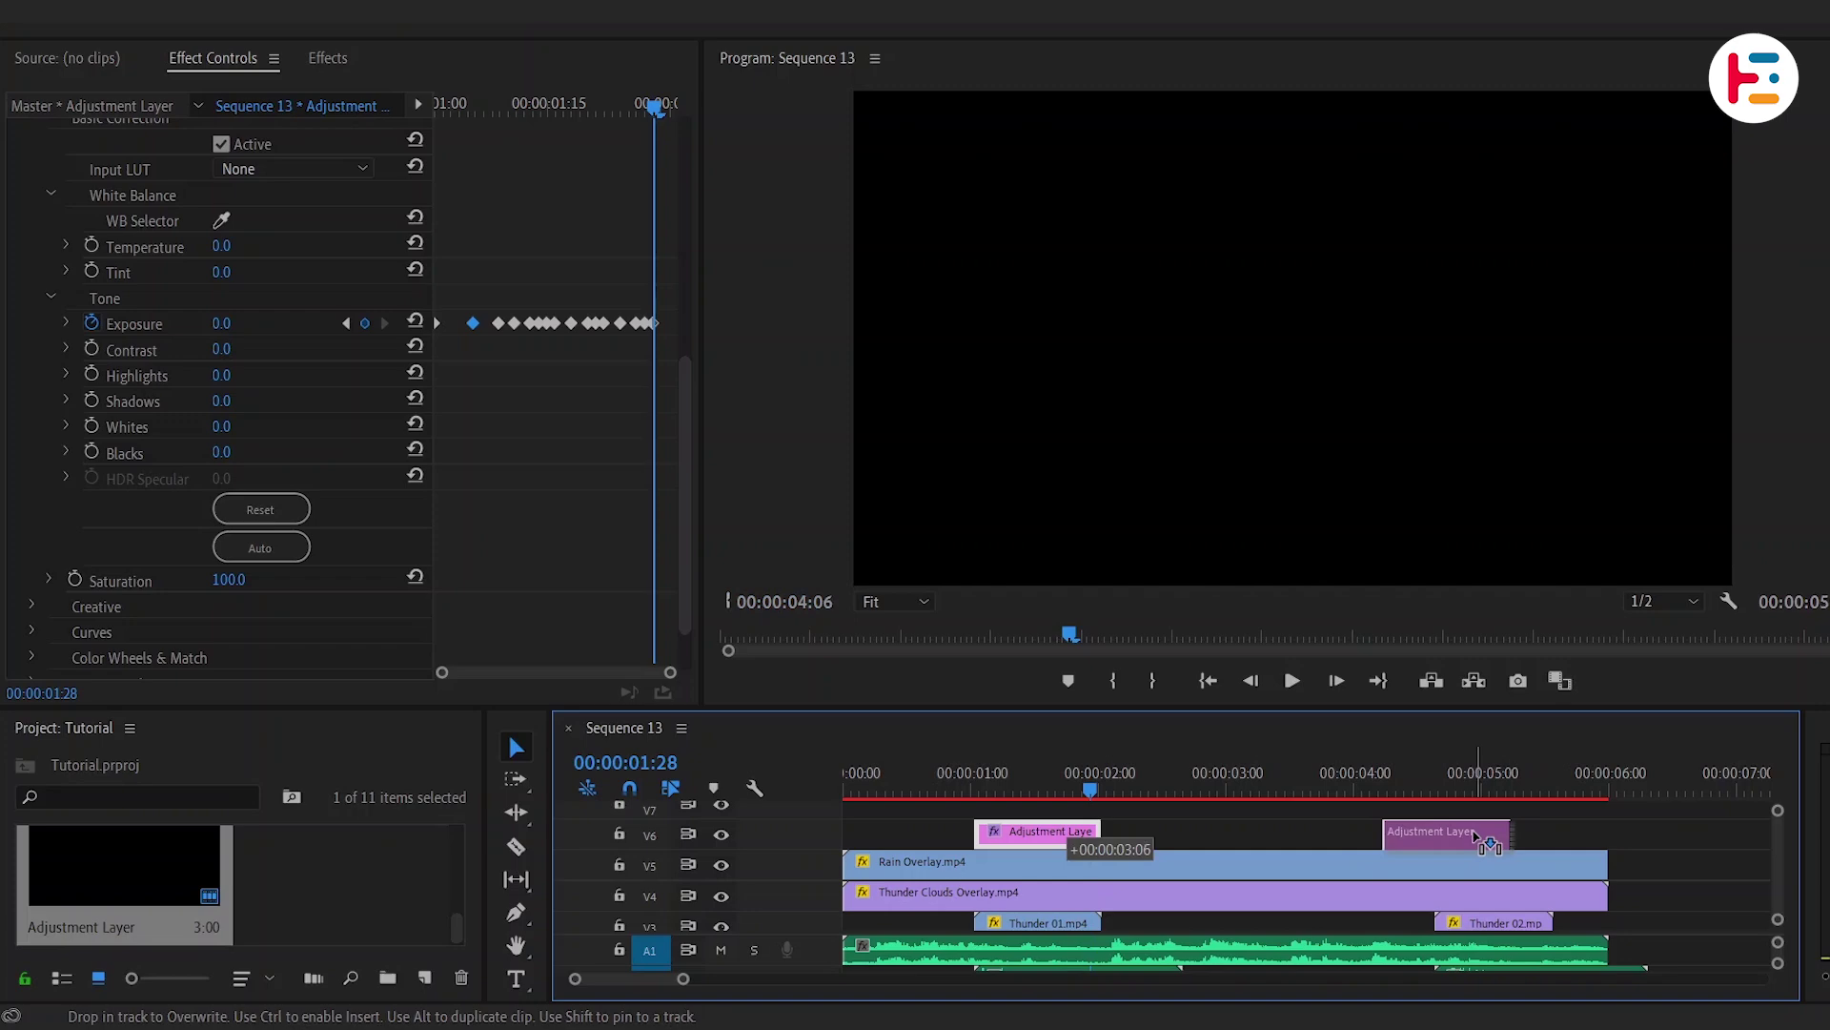
drag(1508, 838, 1517, 838)
scroll(621, 464, down, 3)
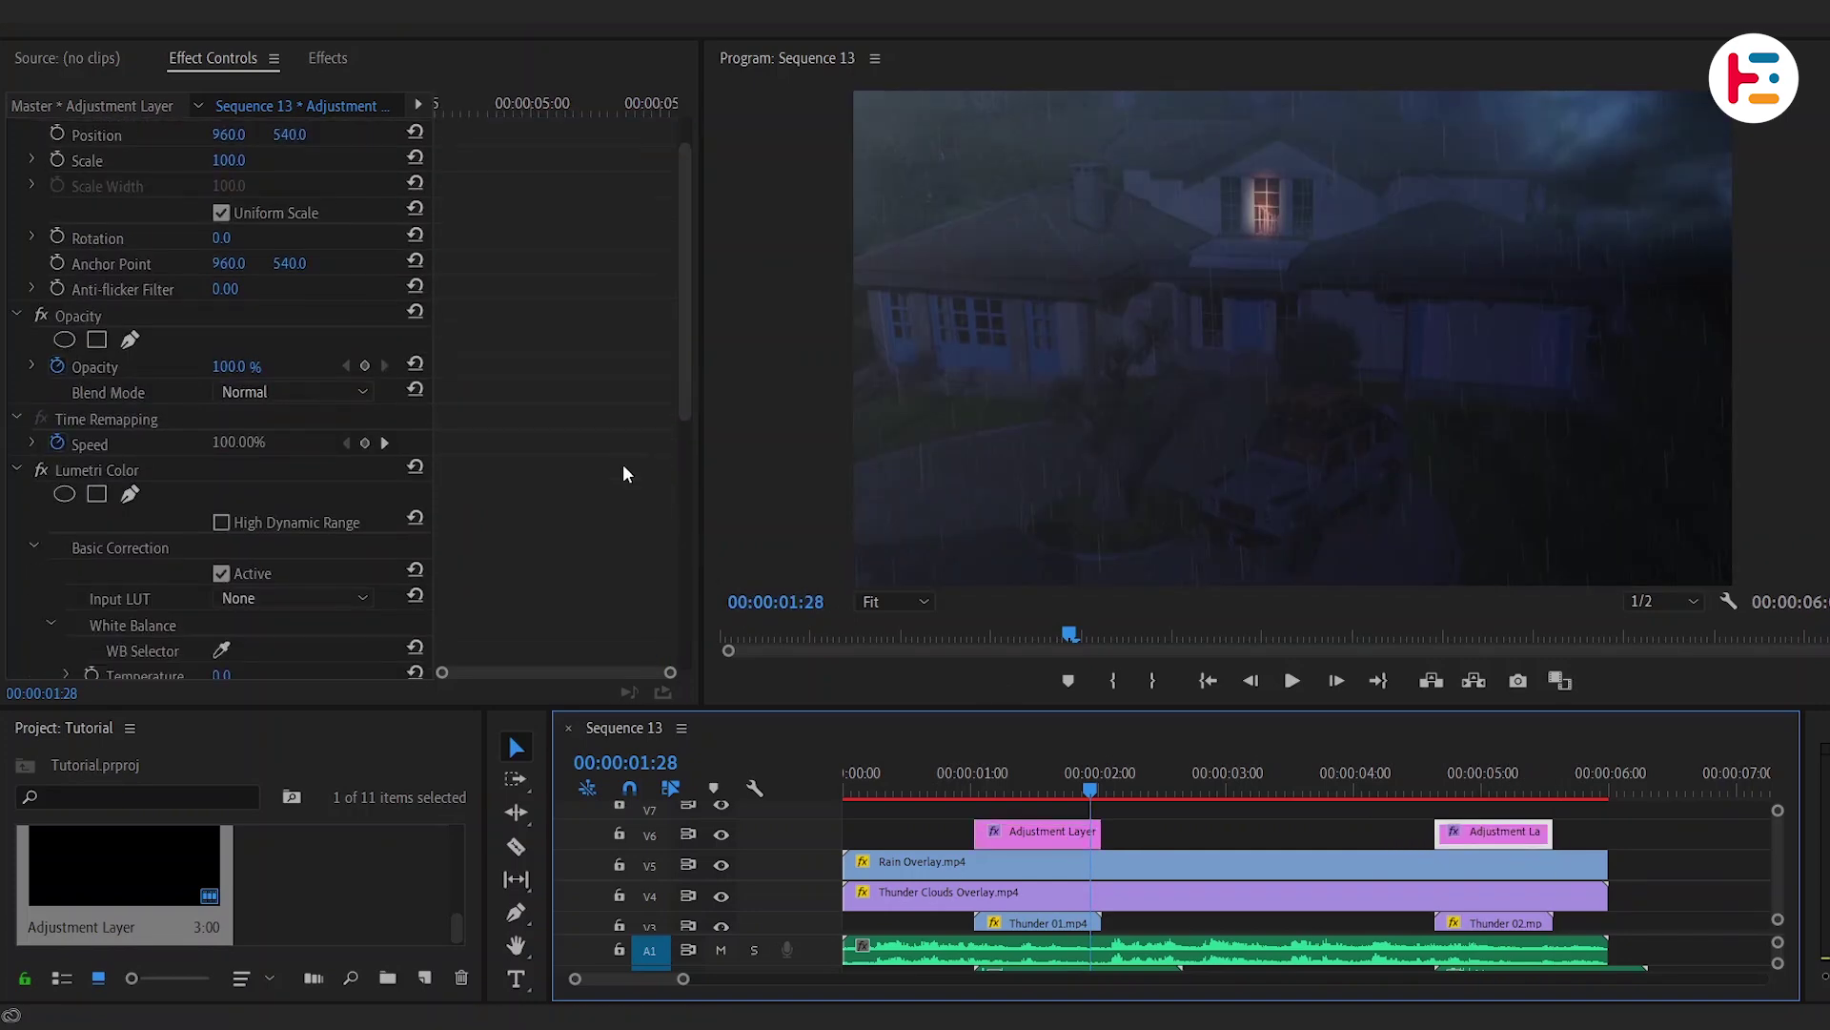
click(91, 507)
key(Return)
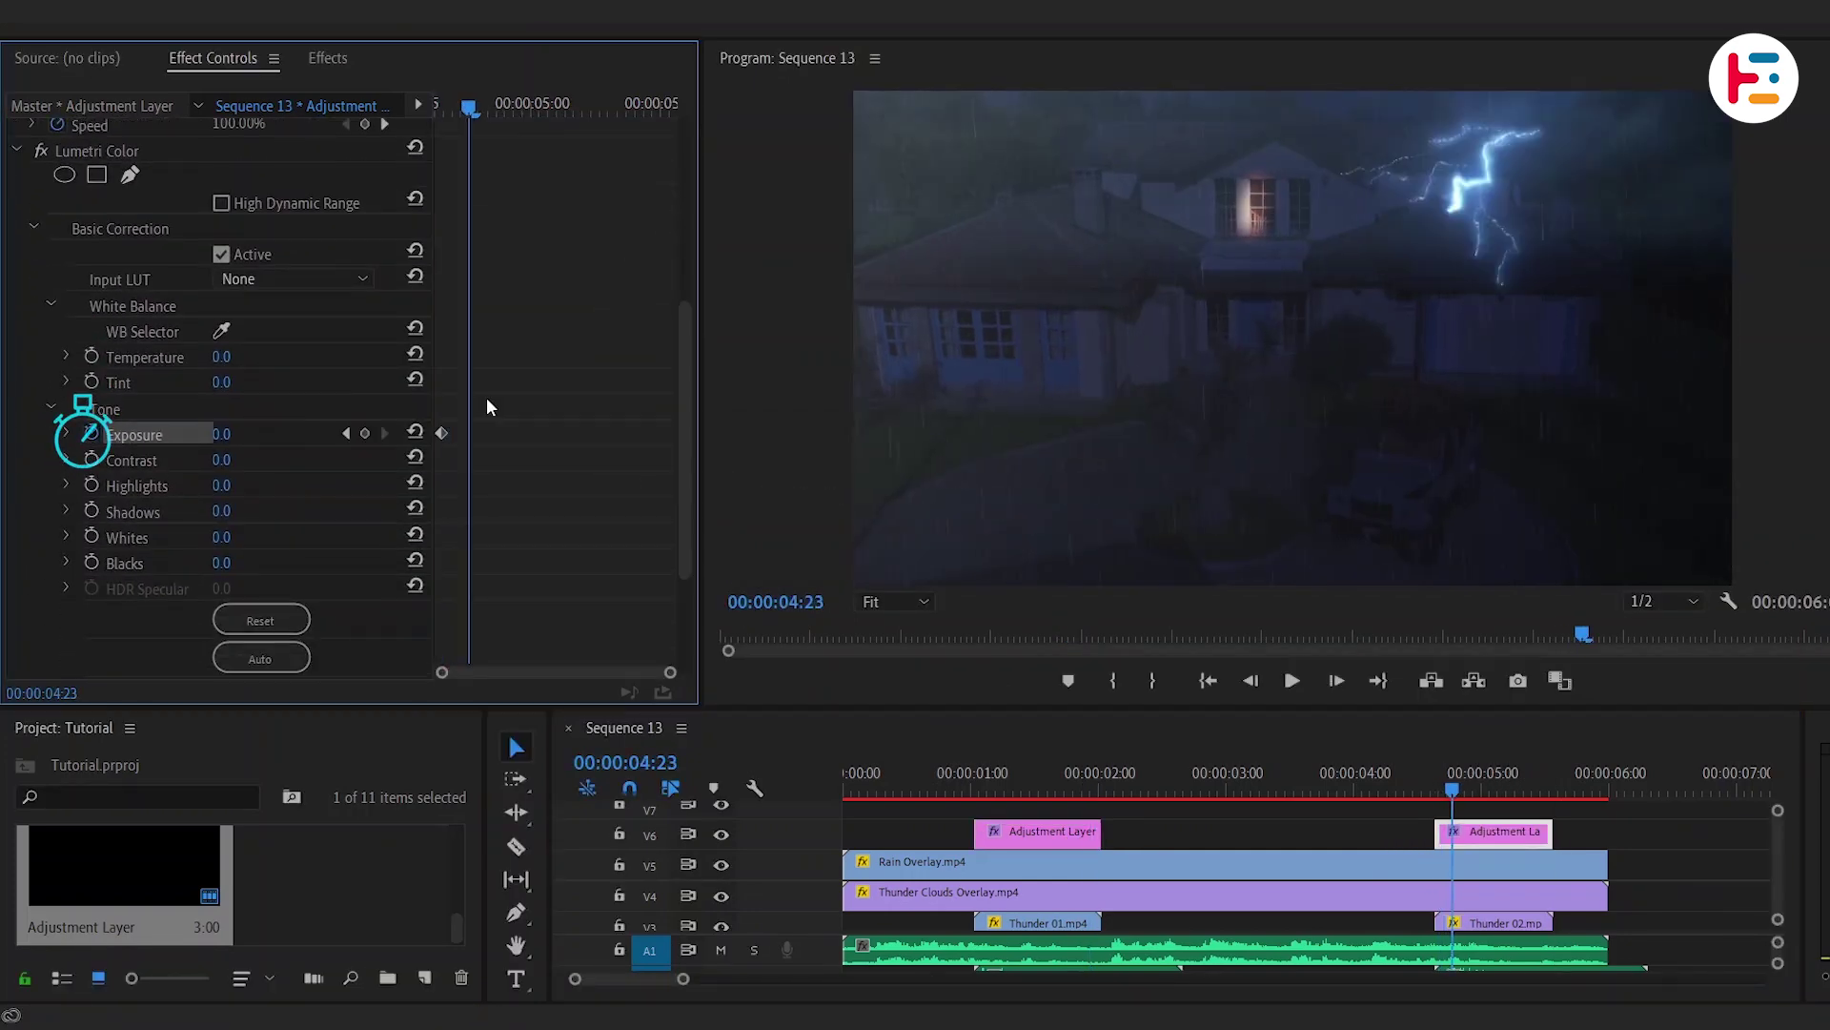
Step: Keyframe the second adjustment layer's Exposure frame by frame with the Thunder 02 lightning, using 0.6 at 00:00:04:27 and 1.2 shortly after
click(247, 434)
key(Right)
key(Right)
key(Right)
key(Right)
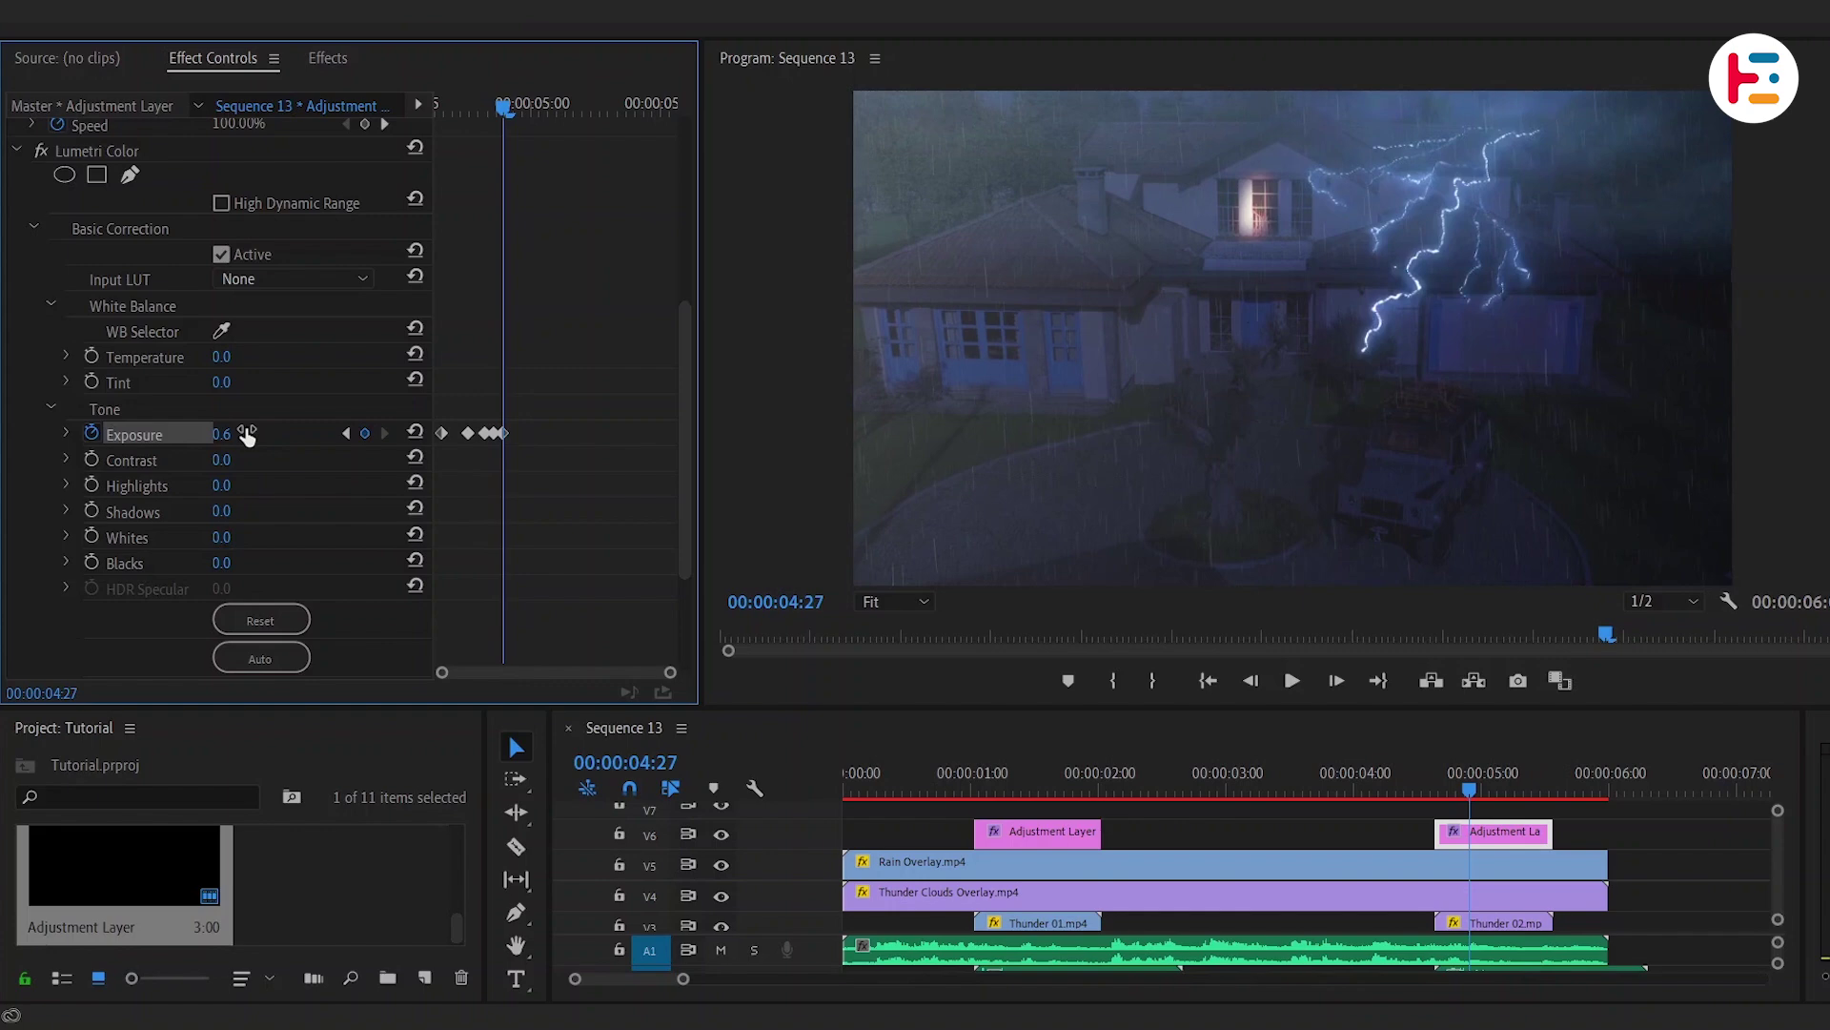
key(Right)
key(Right)
click(247, 434)
text(1.2)
key(Return)
Step: Continue the Exposure flash keyframes on the second adjustment layer through to the end of the Thunder 02 lightning
key(Right)
key(Right)
key(Right)
key(Right)
key(Right)
key(Right)
key(Right)
key(Right)
key(Right)
click(245, 434)
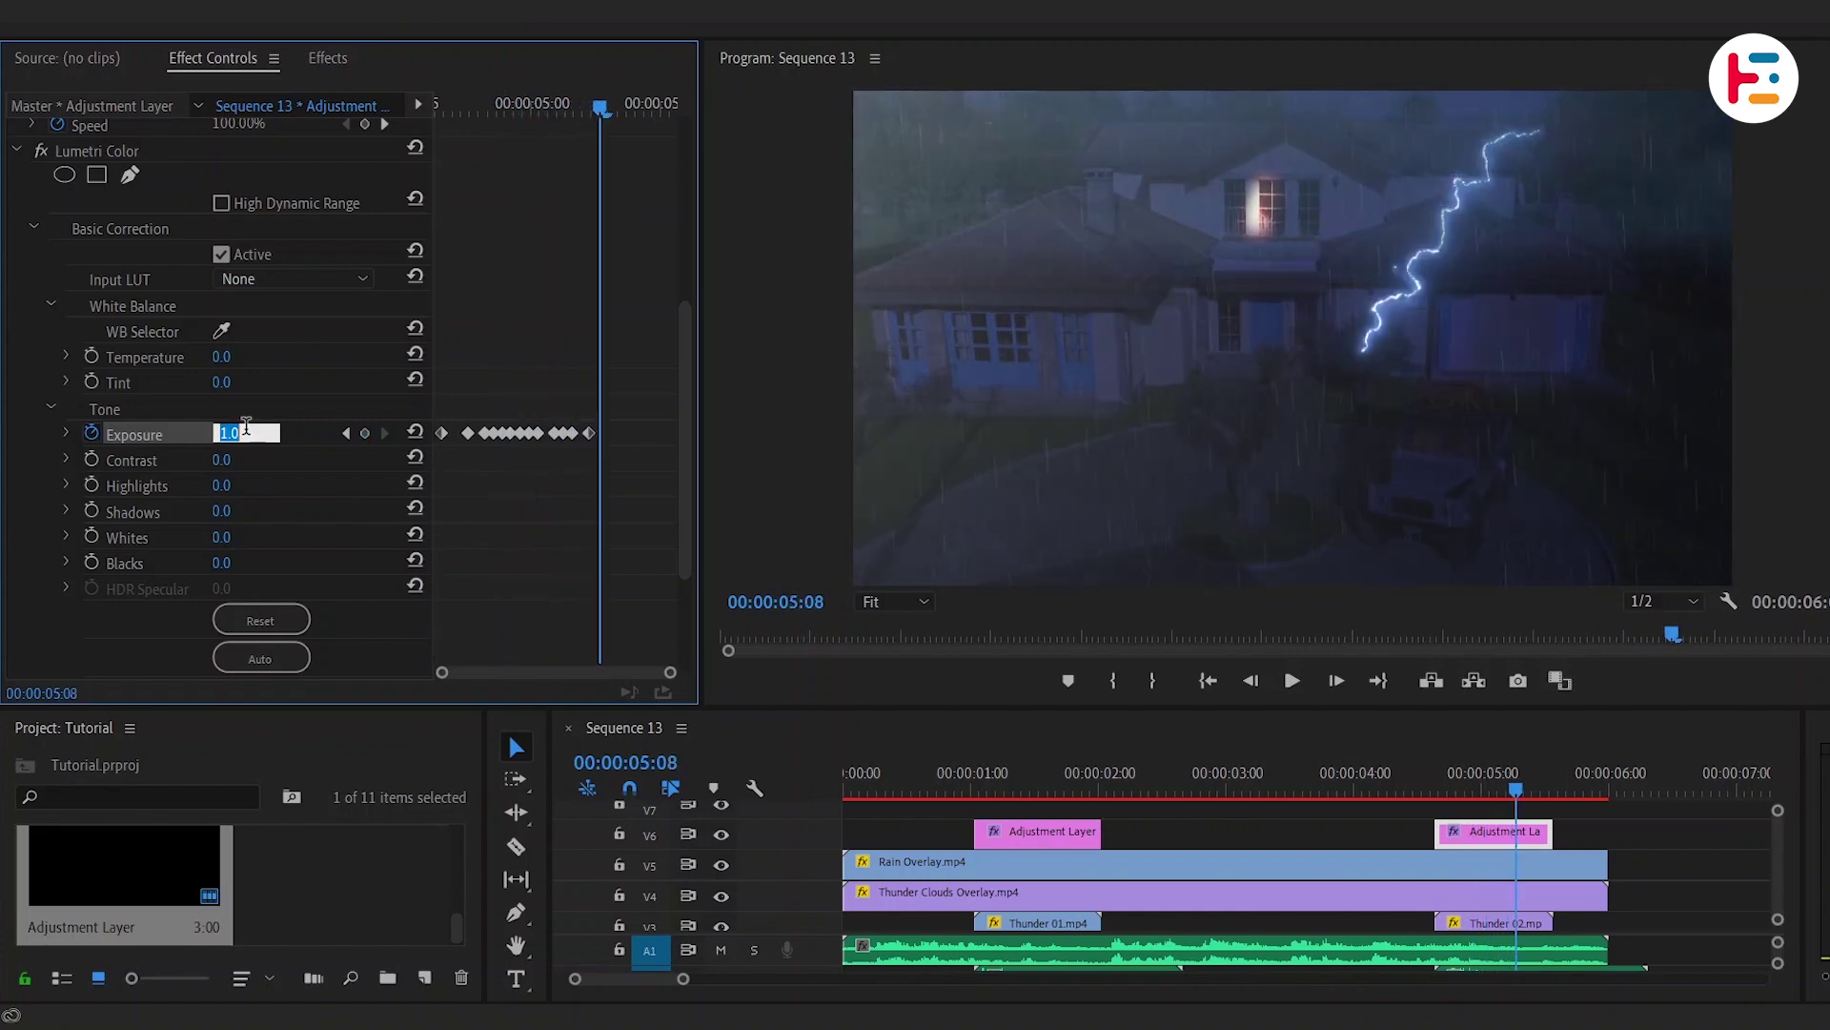
key(Return)
key(Right)
key(Right)
key(Right)
click(365, 433)
click(238, 434)
key(Right)
key(Right)
key(Right)
Step: At 00:00:01:14, draw a four-point Lumetri Color mask on the first adjustment layer over the area lit by the bolt, and select its feather
drag(992, 775, 1031, 774)
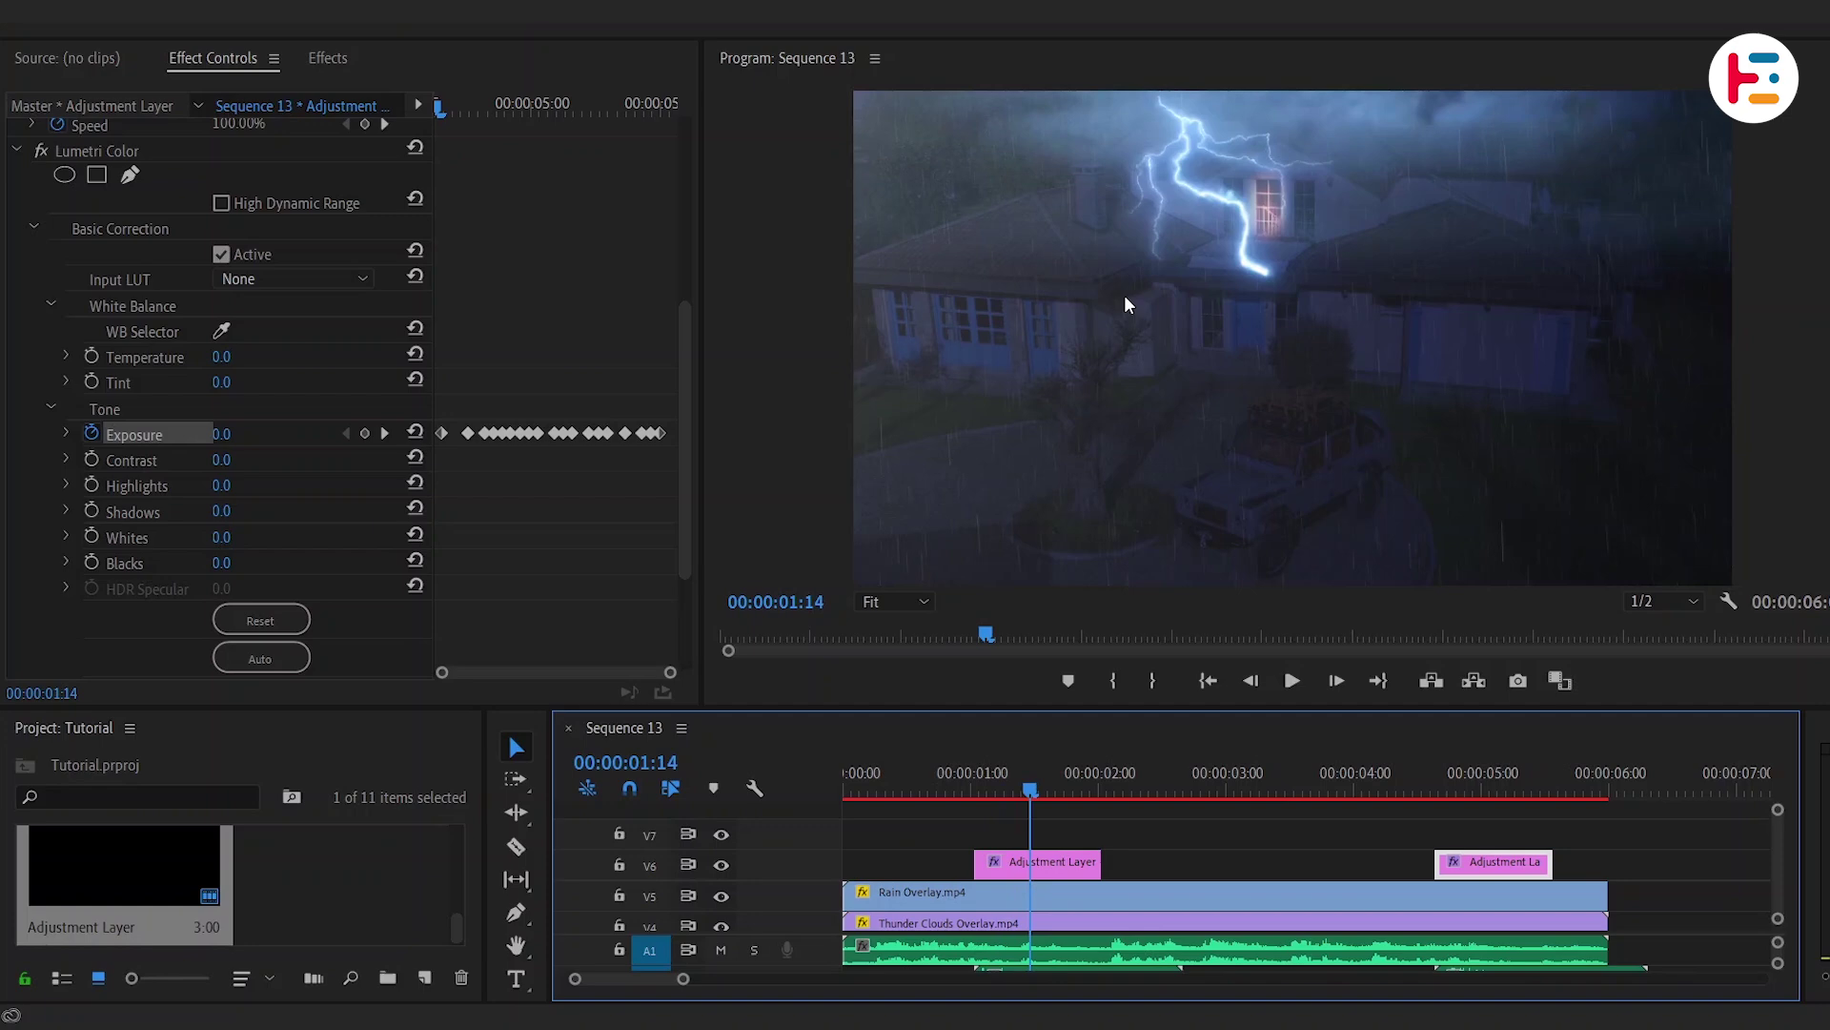
click(923, 598)
click(905, 679)
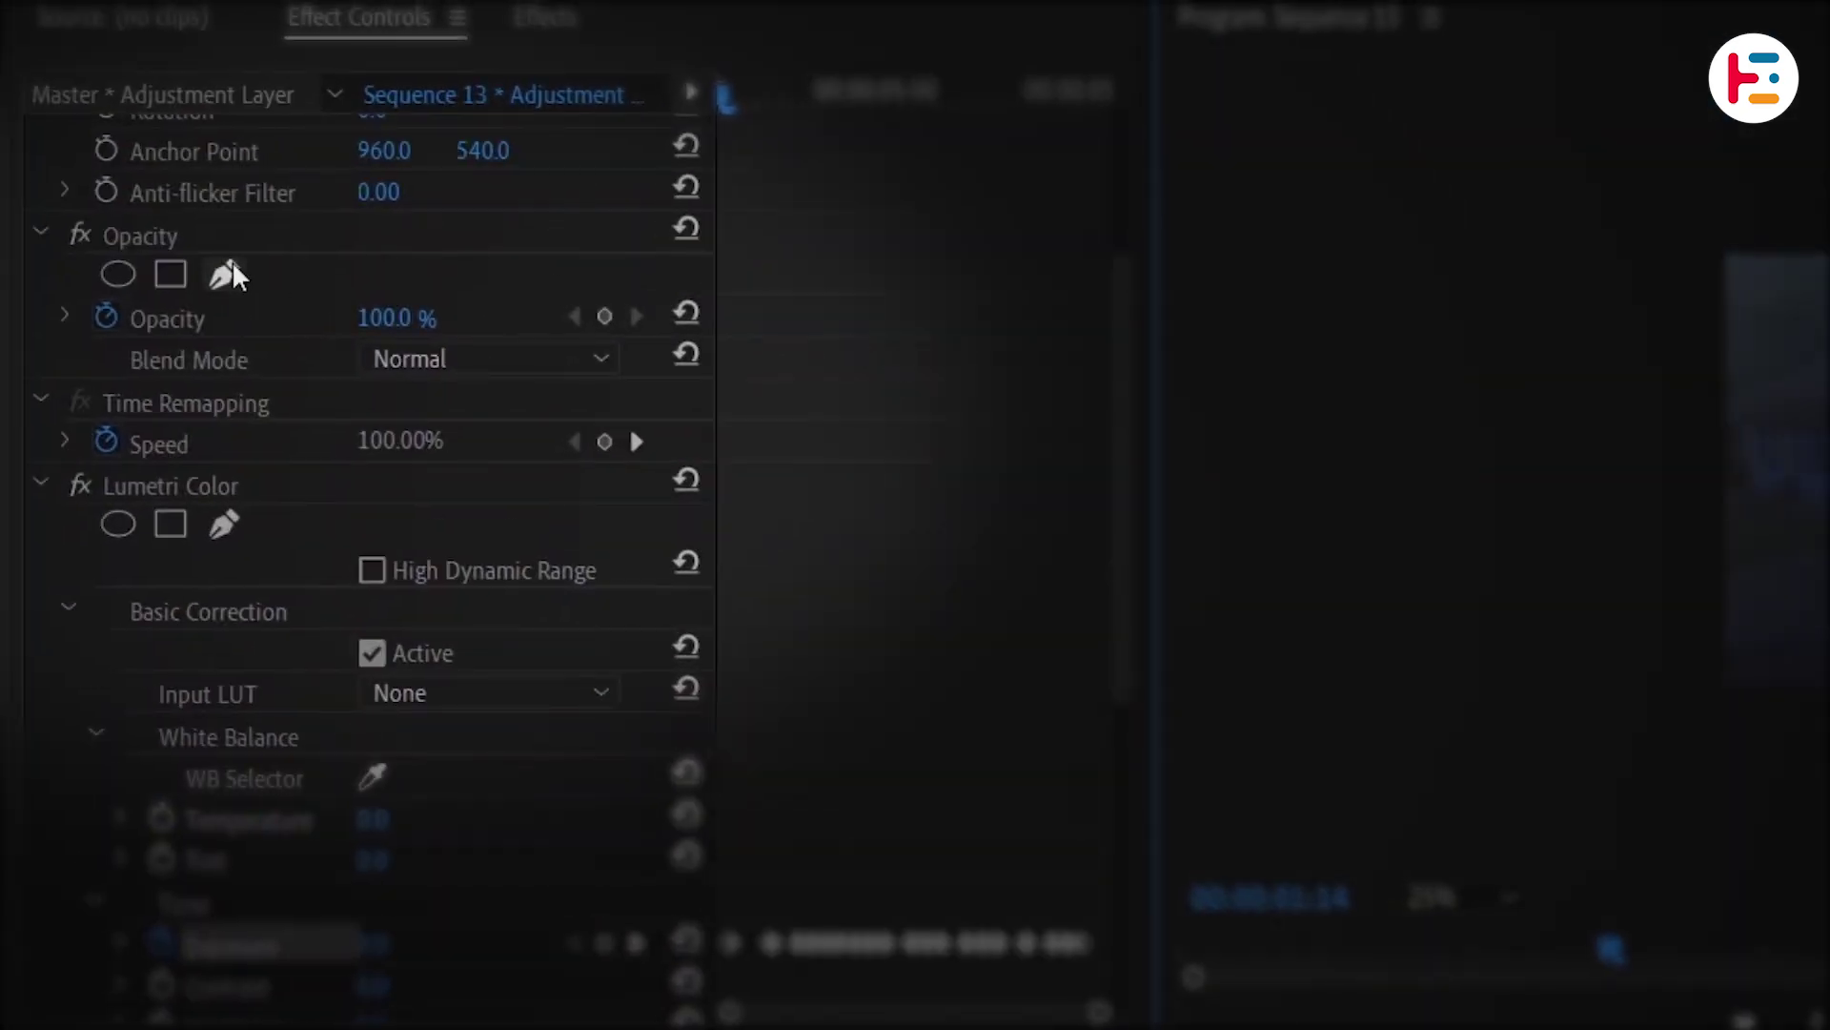
click(229, 276)
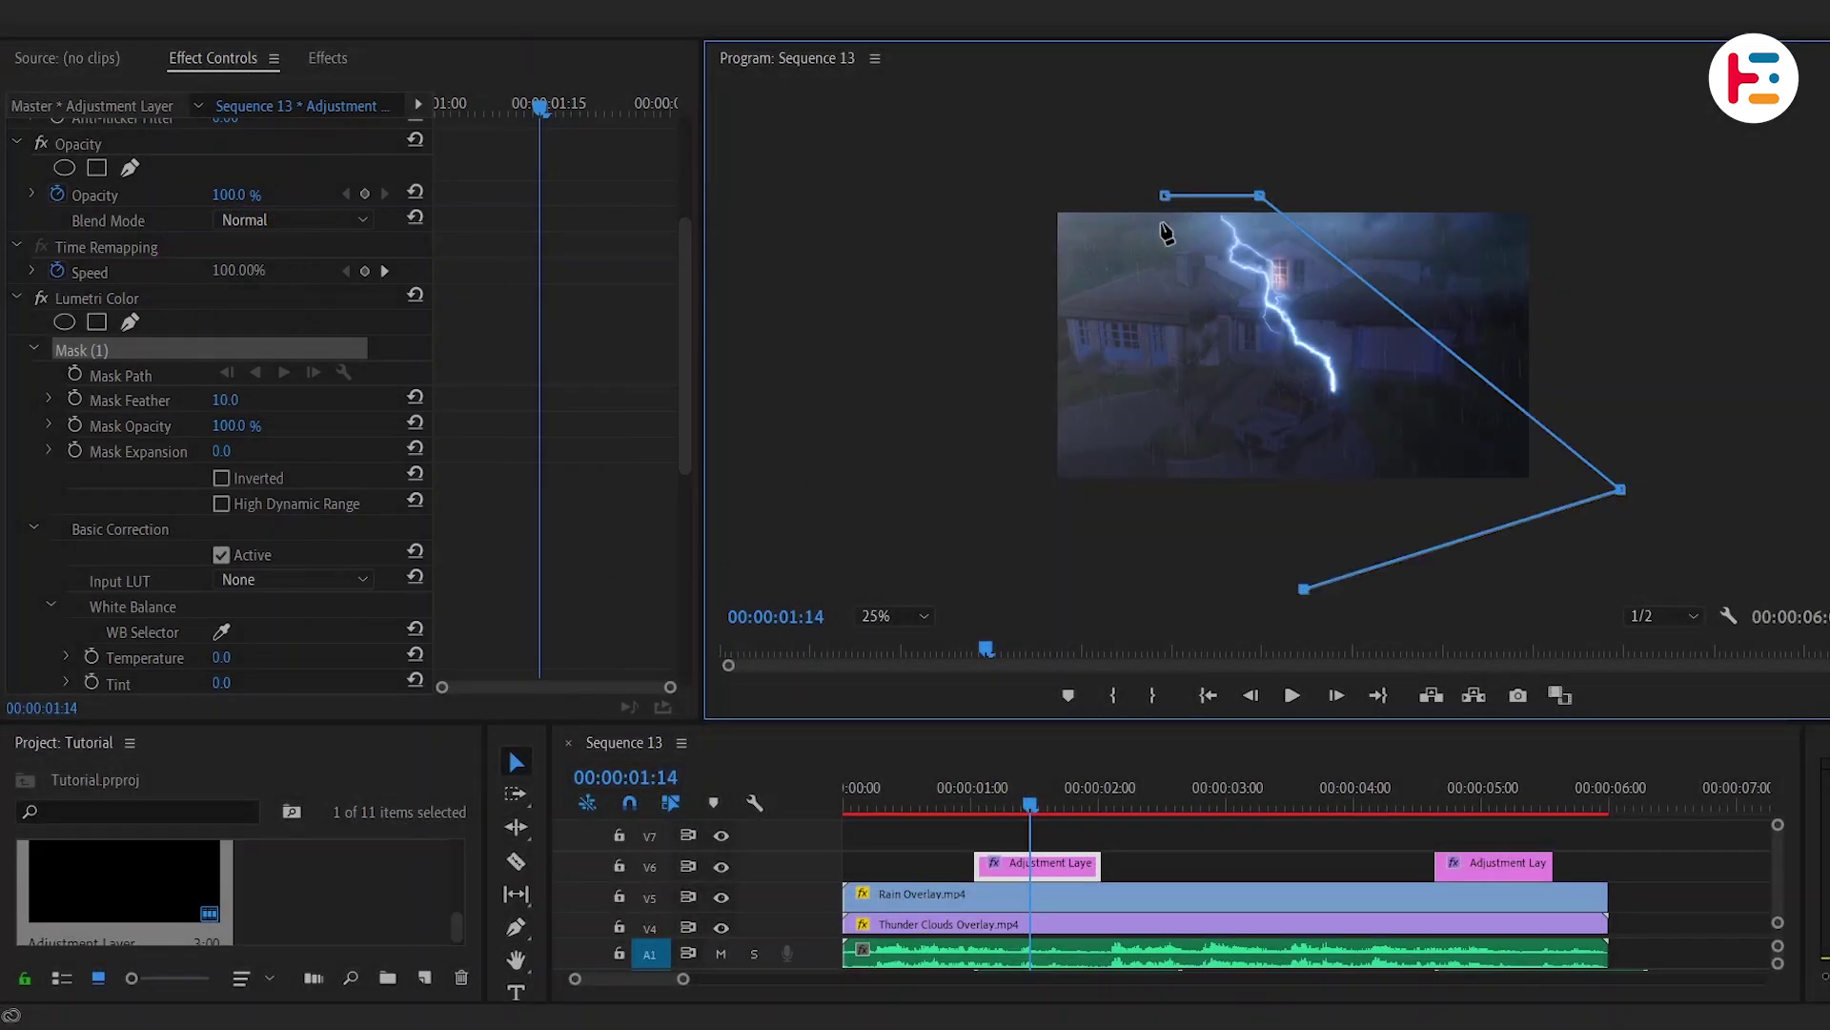
click(1164, 194)
click(151, 398)
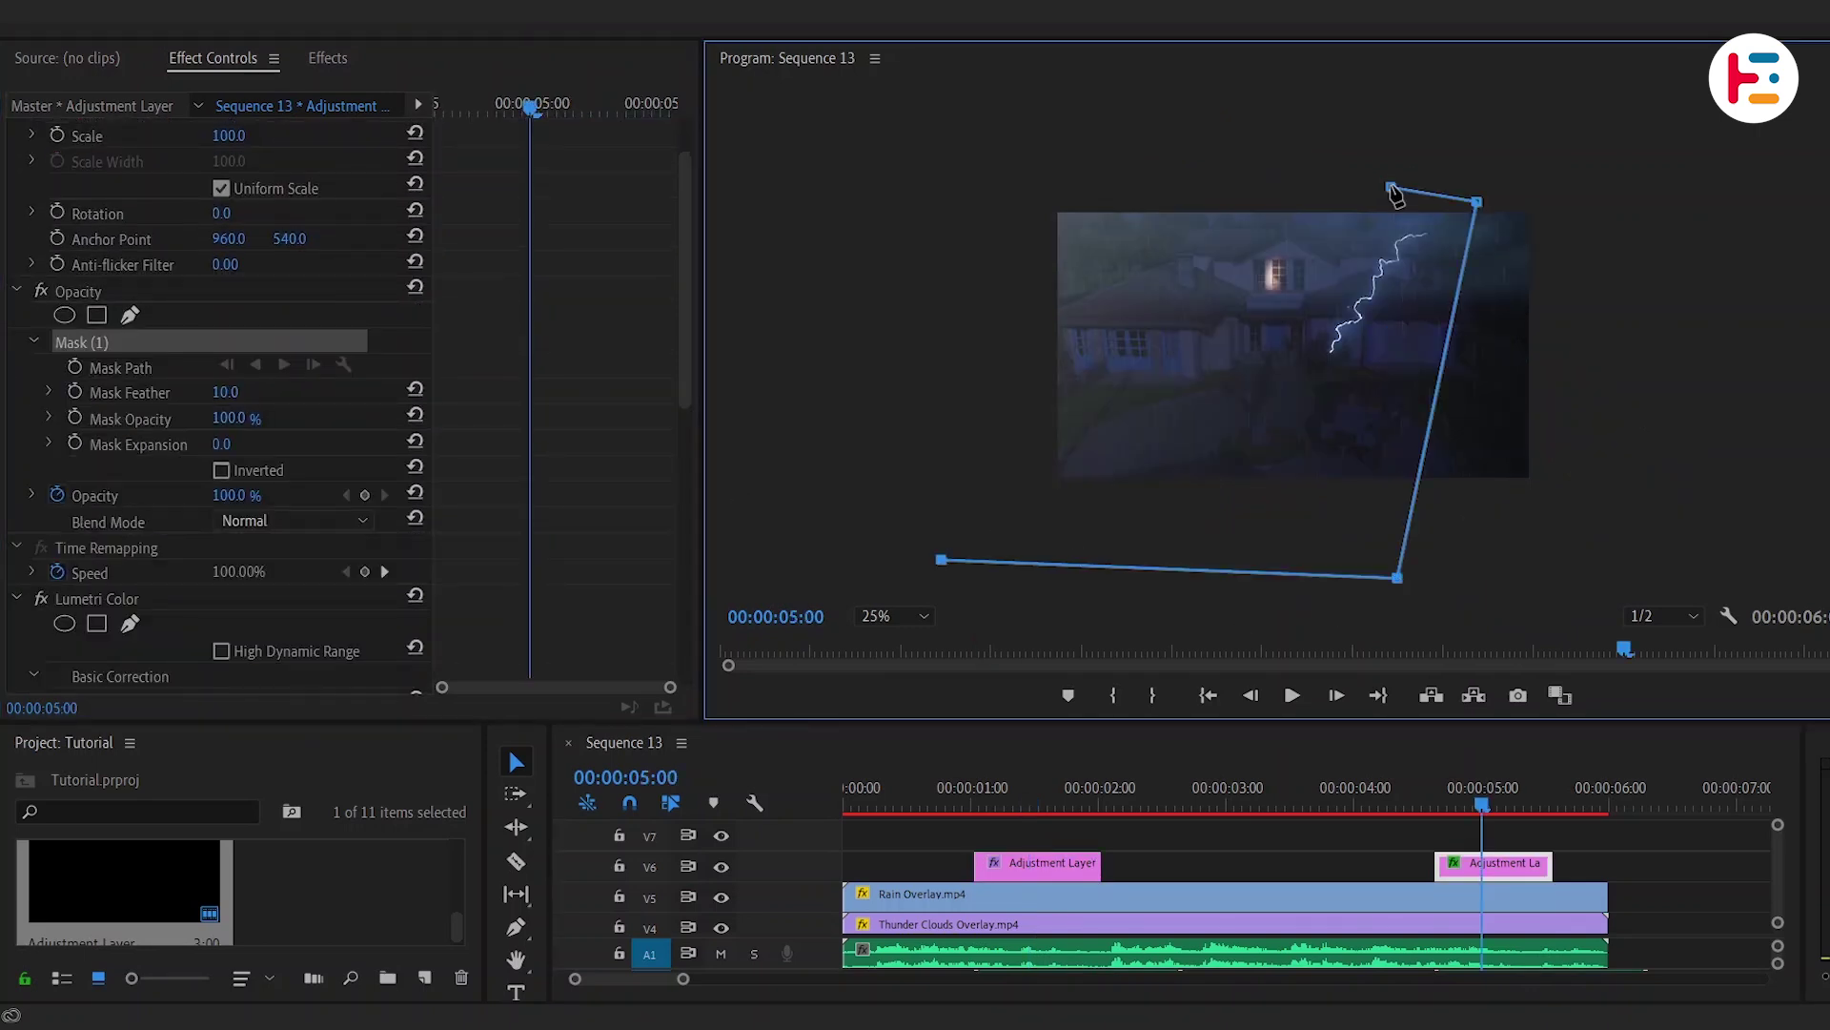
Step: Close a four-point Opacity mask around the Thunder 02 bolt on the second adjustment layer, with feather 320 and expansion 100
click(1392, 188)
click(226, 392)
text(320.0)
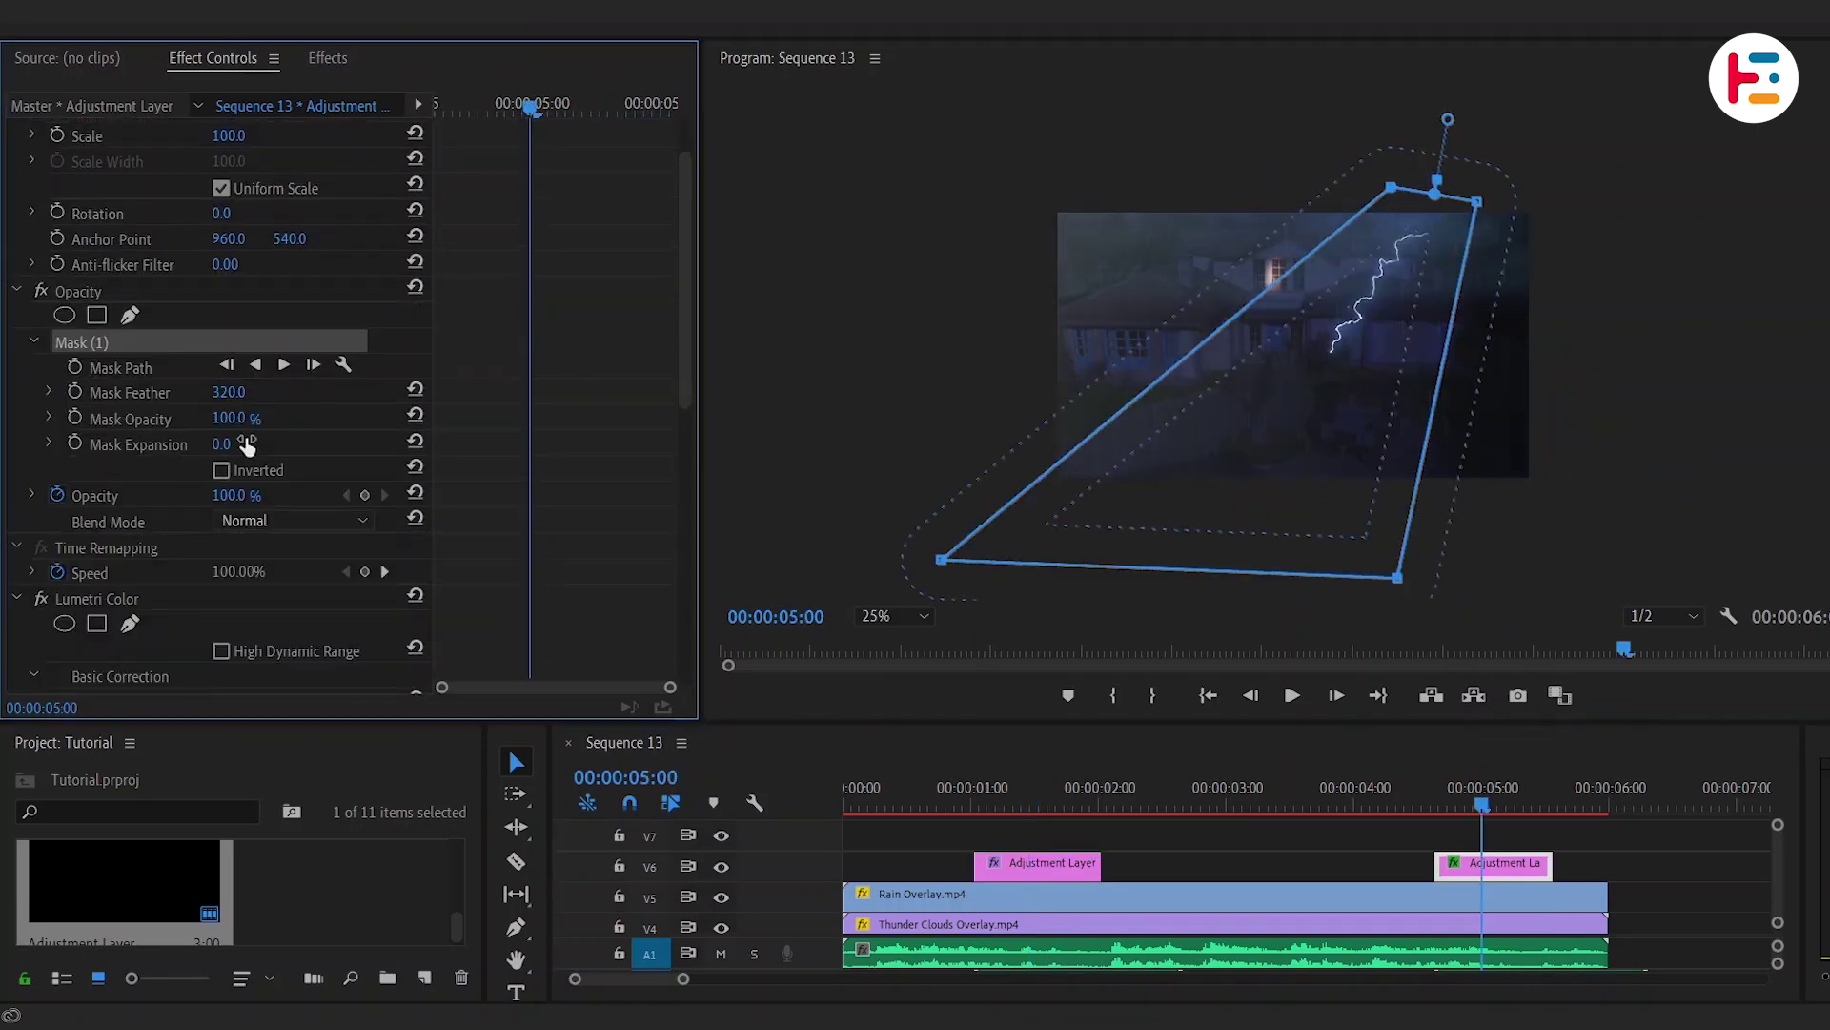
click(908, 635)
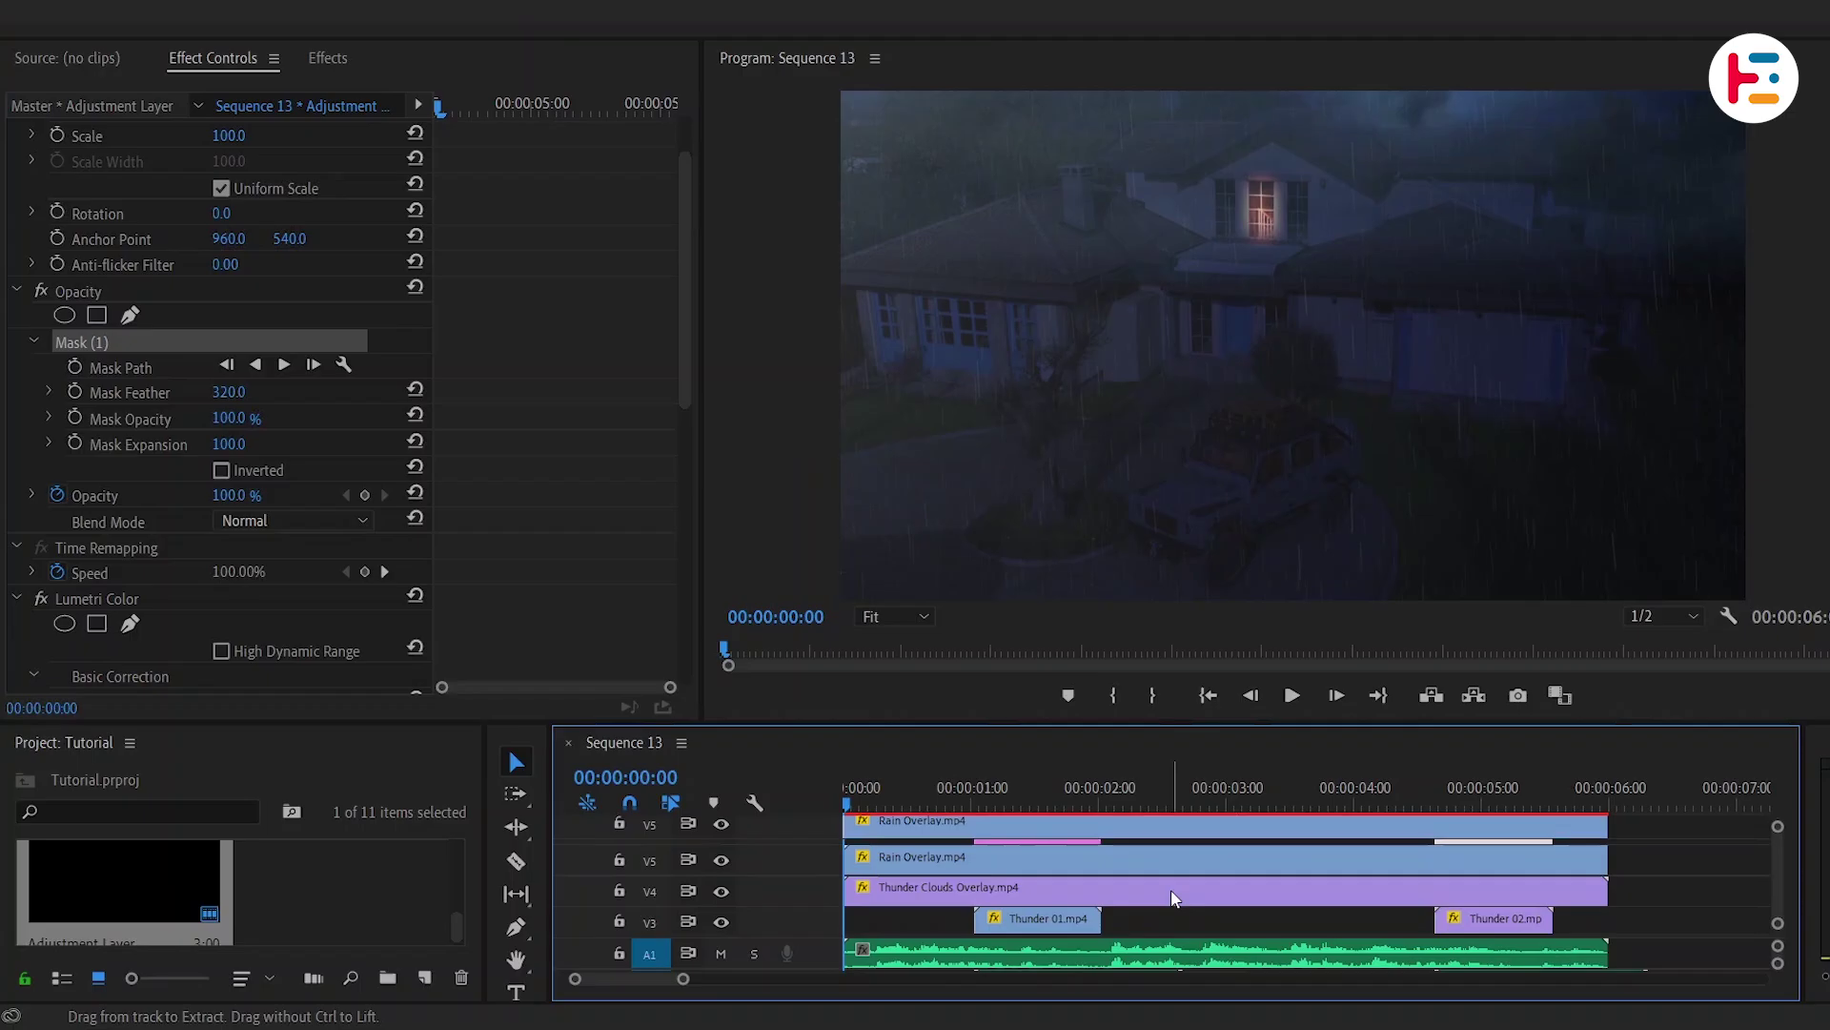